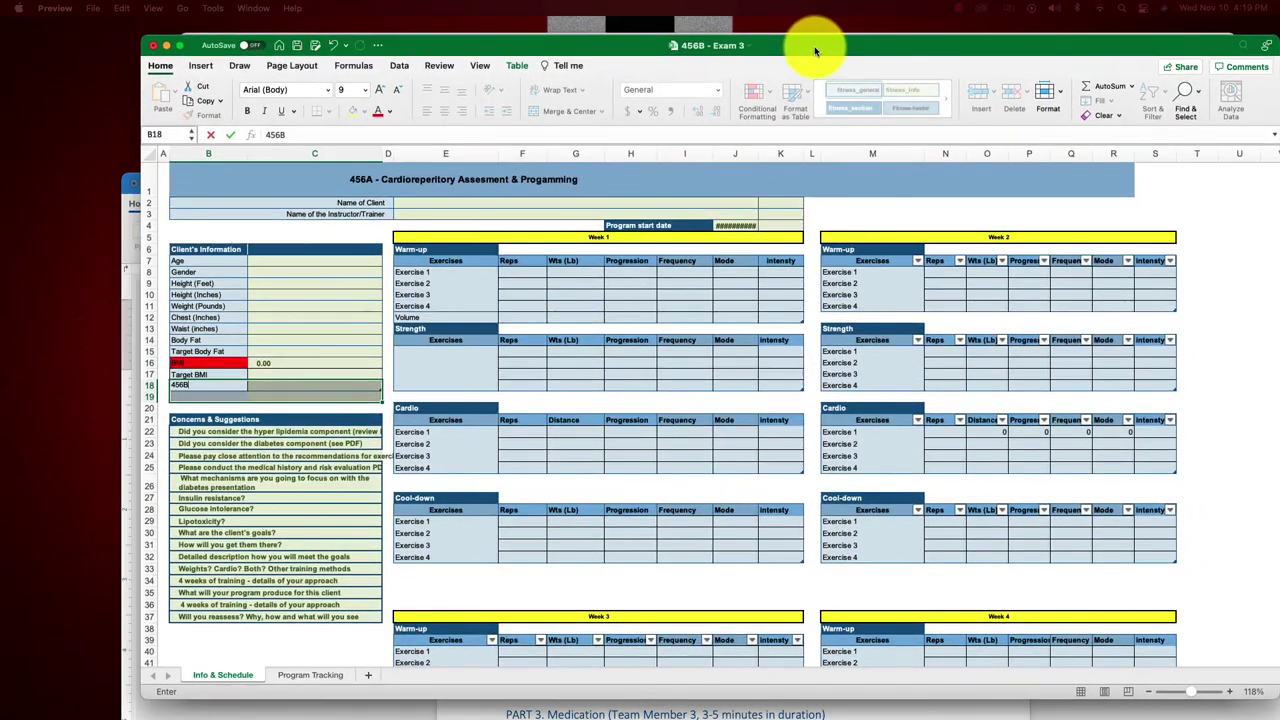
Change the worksheet title to "456B- Cardioreperitory Assesment & Progamming" and enlarge the workbook window.
left_click(814, 44)
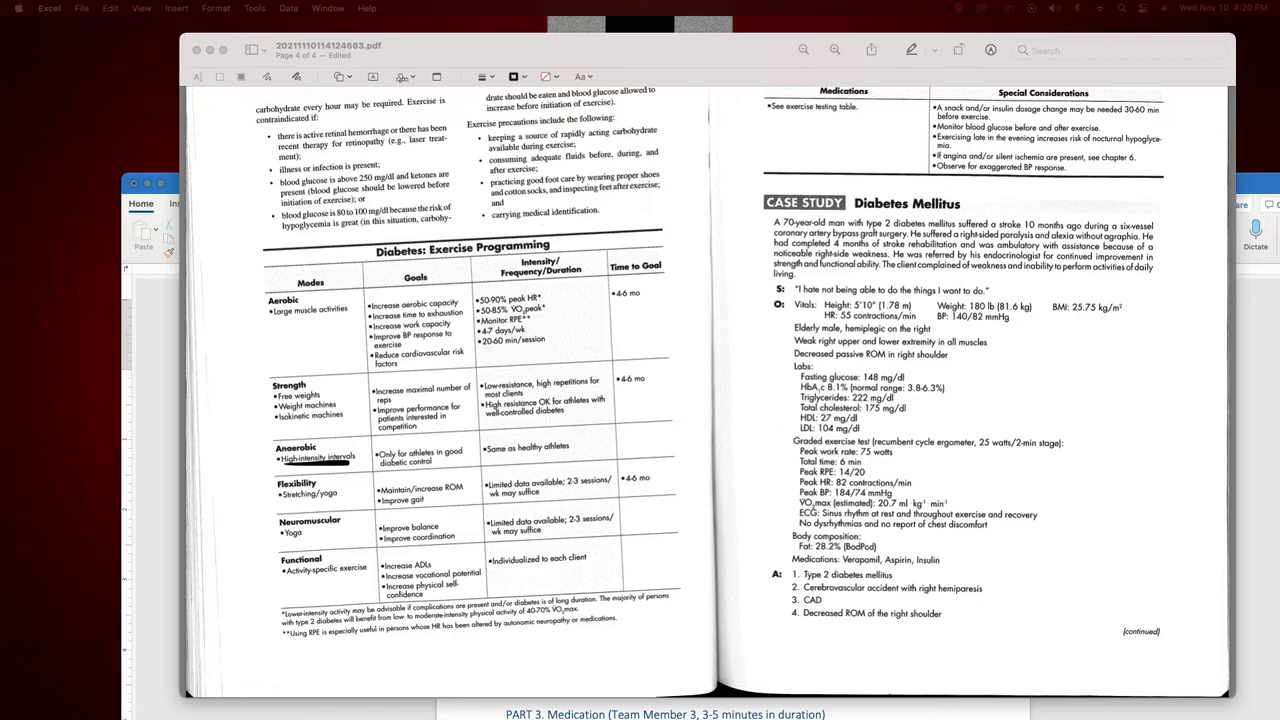
left_click(1265, 340)
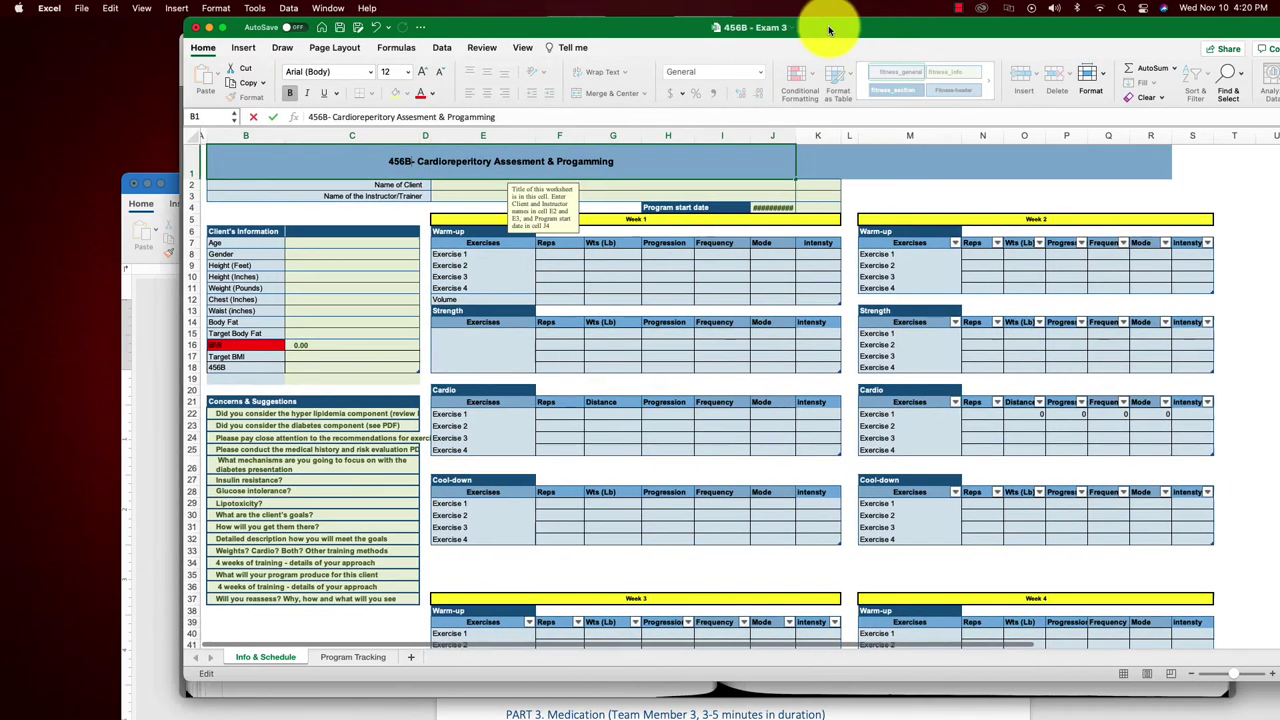
left_click_drag(828, 30, 737, 26)
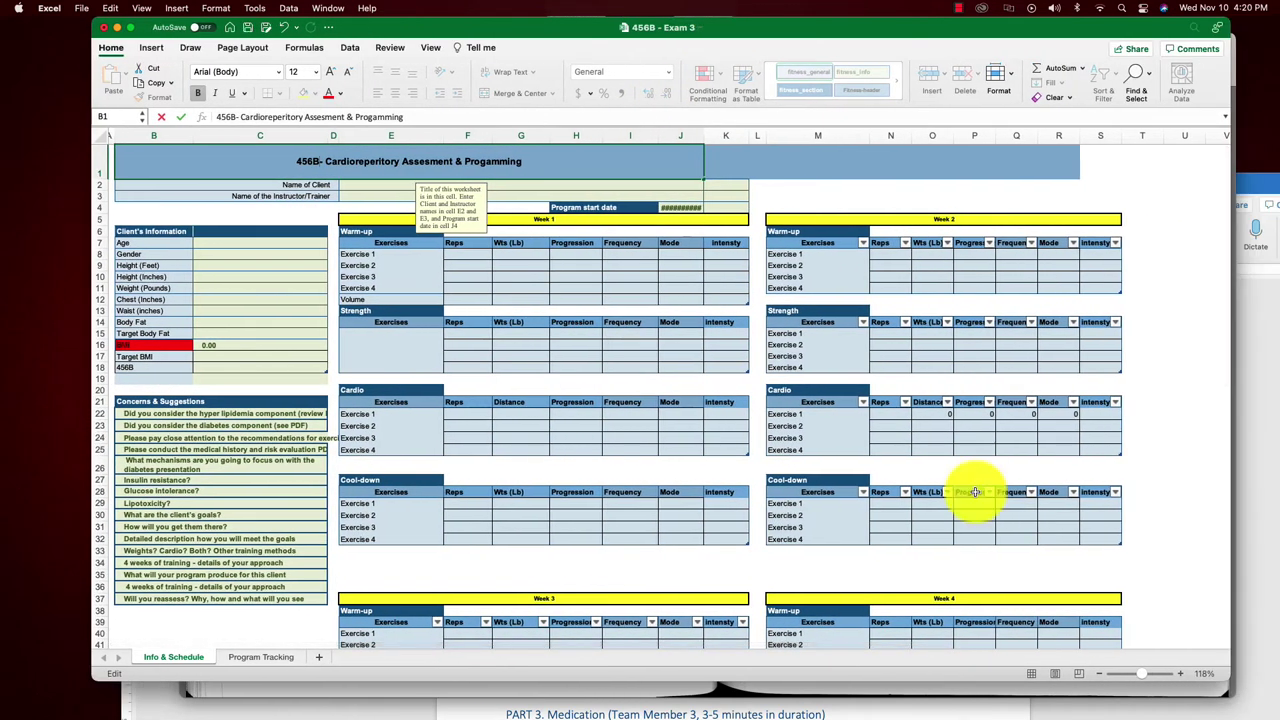
left_click_drag(1223, 678, 1278, 718)
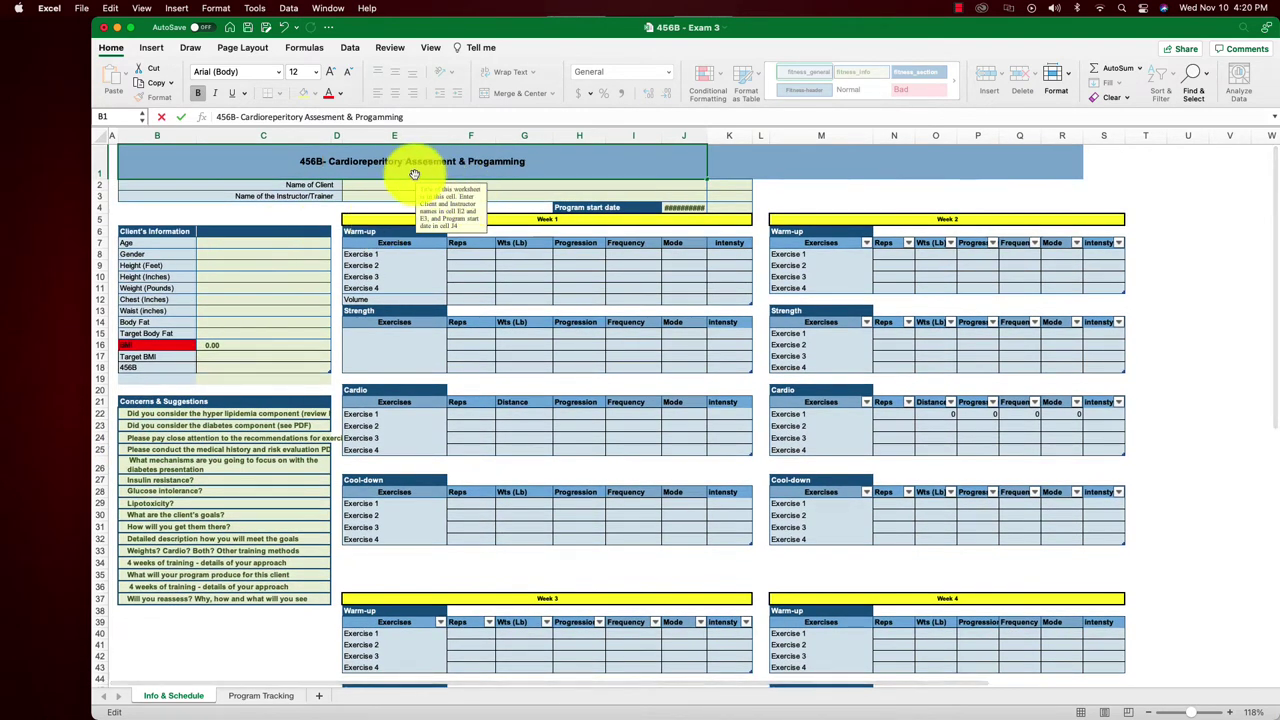
left_click(775, 195)
left_click(714, 164)
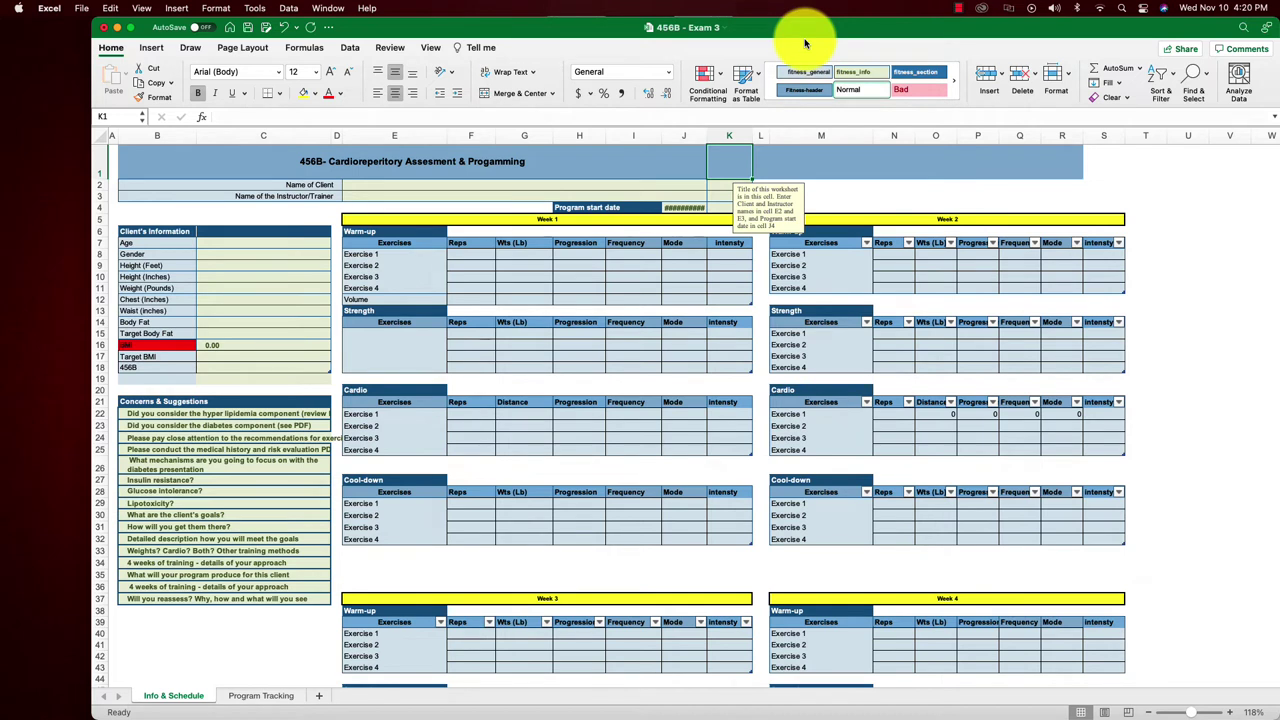
Copy the Exercise 1 to Exercise 4 labels from the Week 1 Warm-up table into the Week 1 Strength table.
left_click(358, 253)
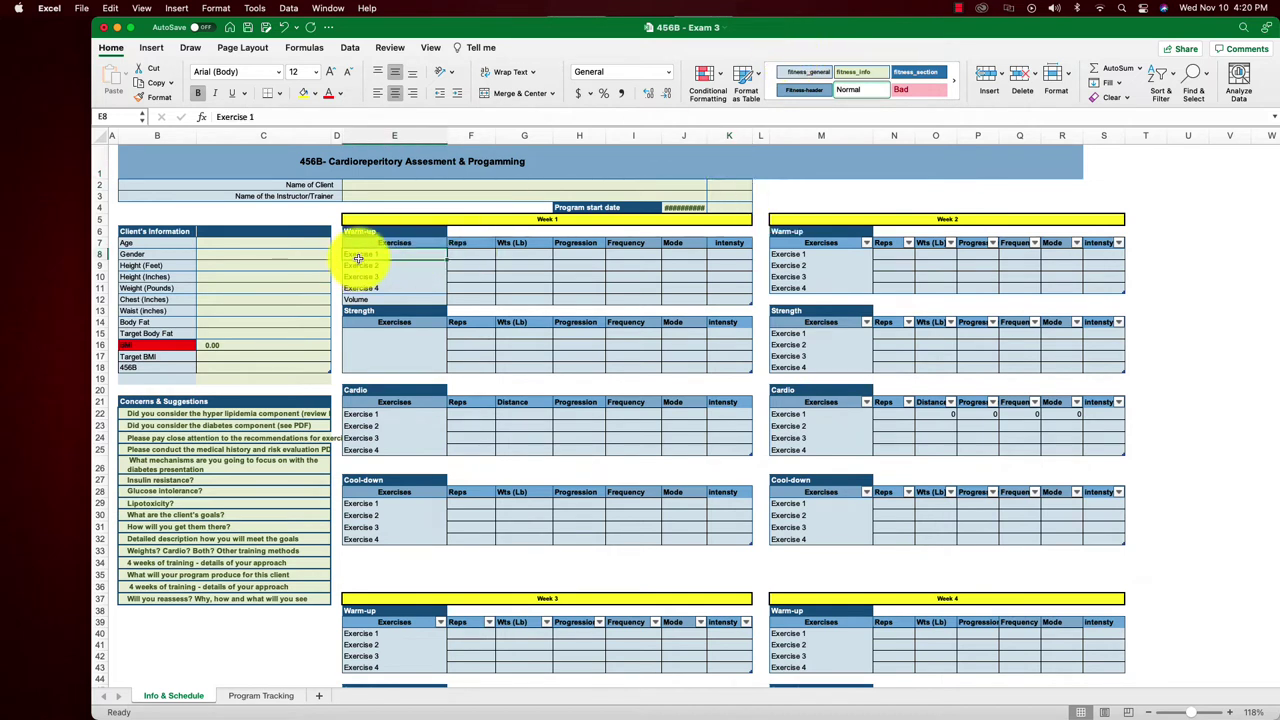
left_click_drag(362, 298, 365, 298)
key("super+c")
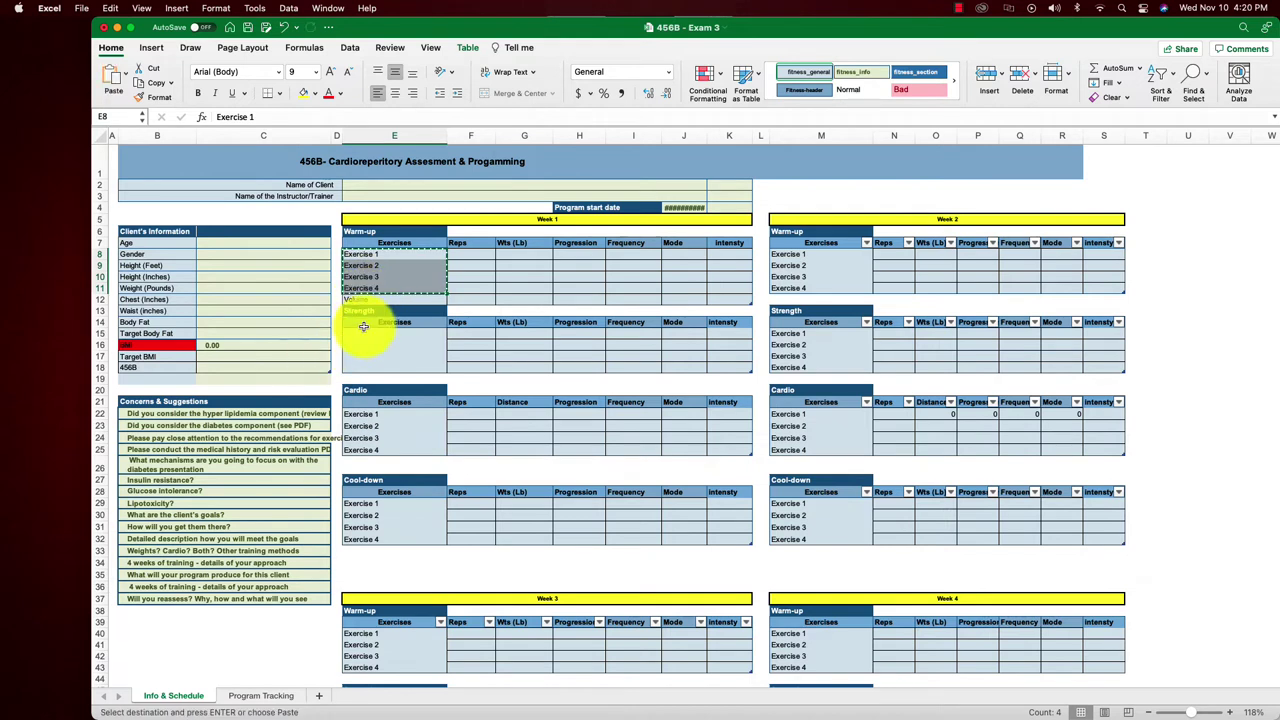
left_click(353, 334)
key("super+v")
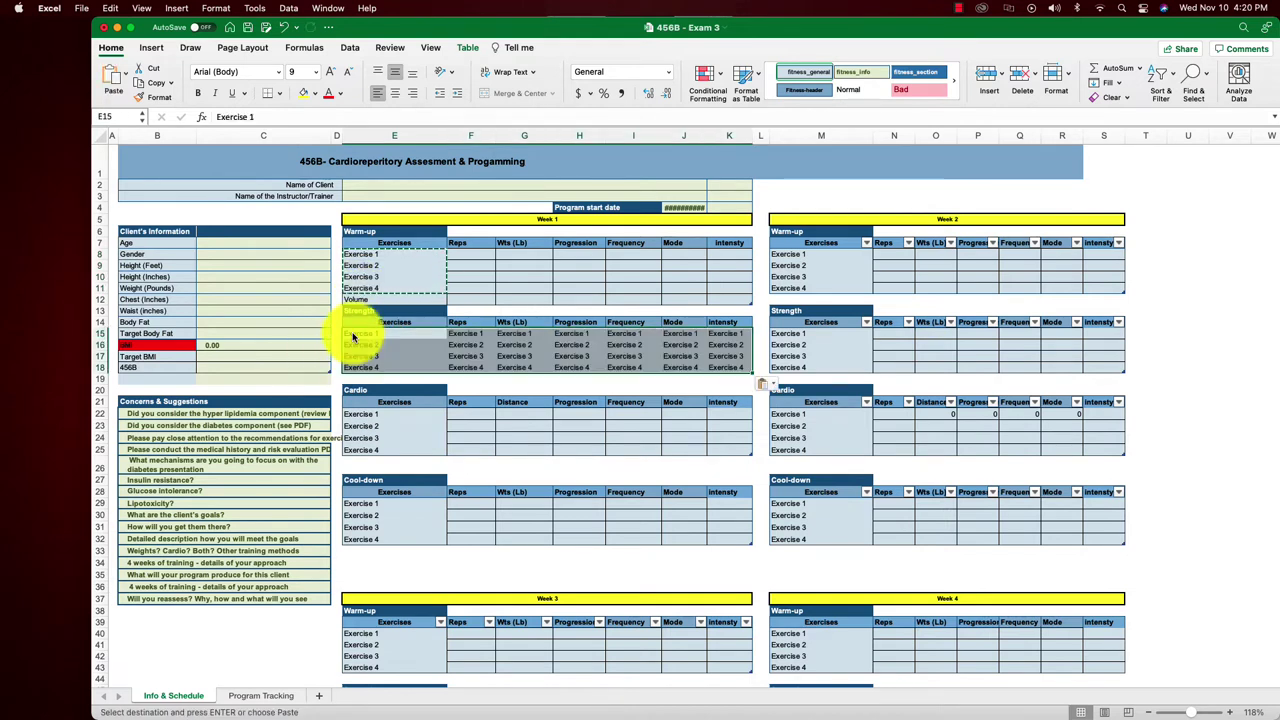
Clear the Volume label under the Week 1 Warm-up exercises and change the Warm-up Reps header to "Reps/Set".
left_click(363, 299)
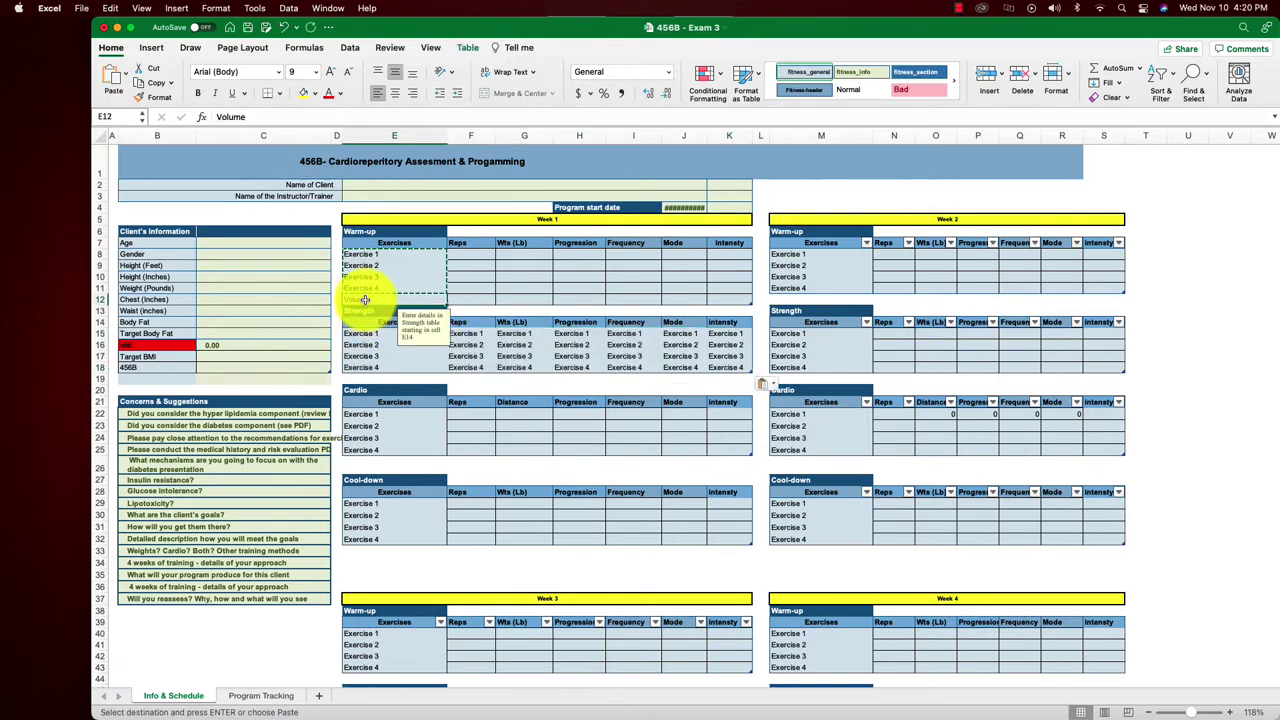
key("BackSpace")
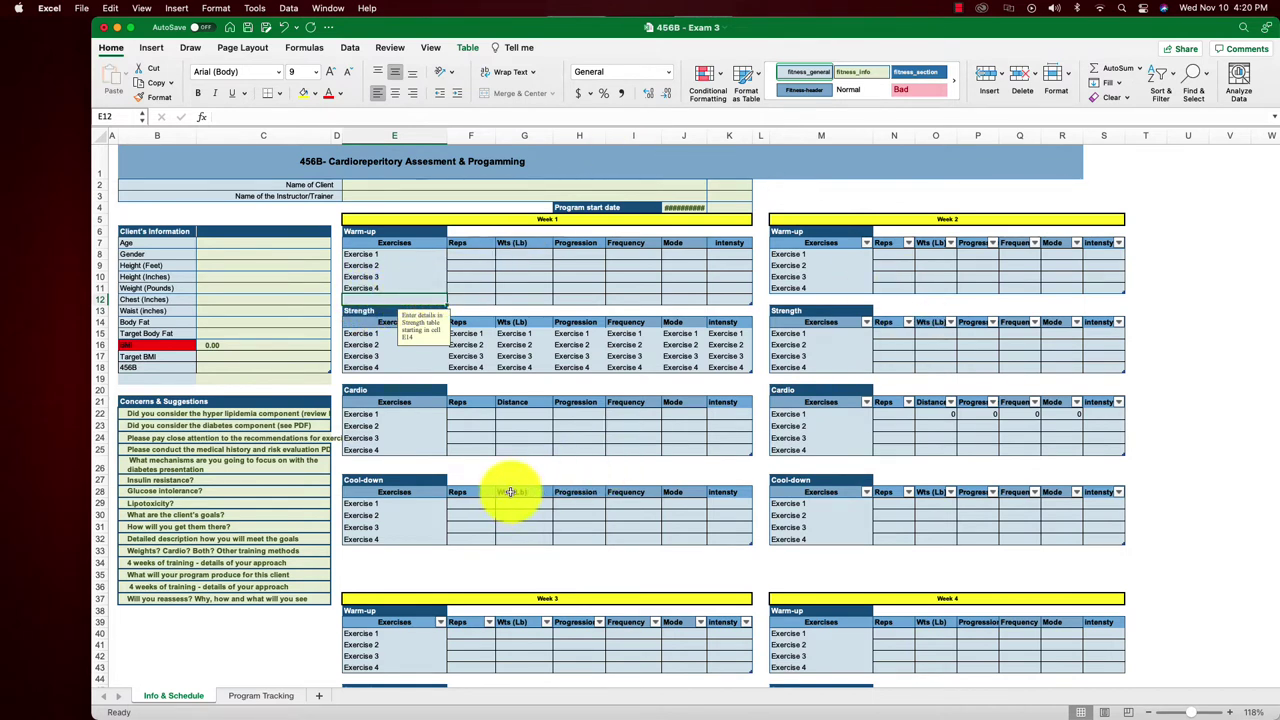
left_click(470, 242)
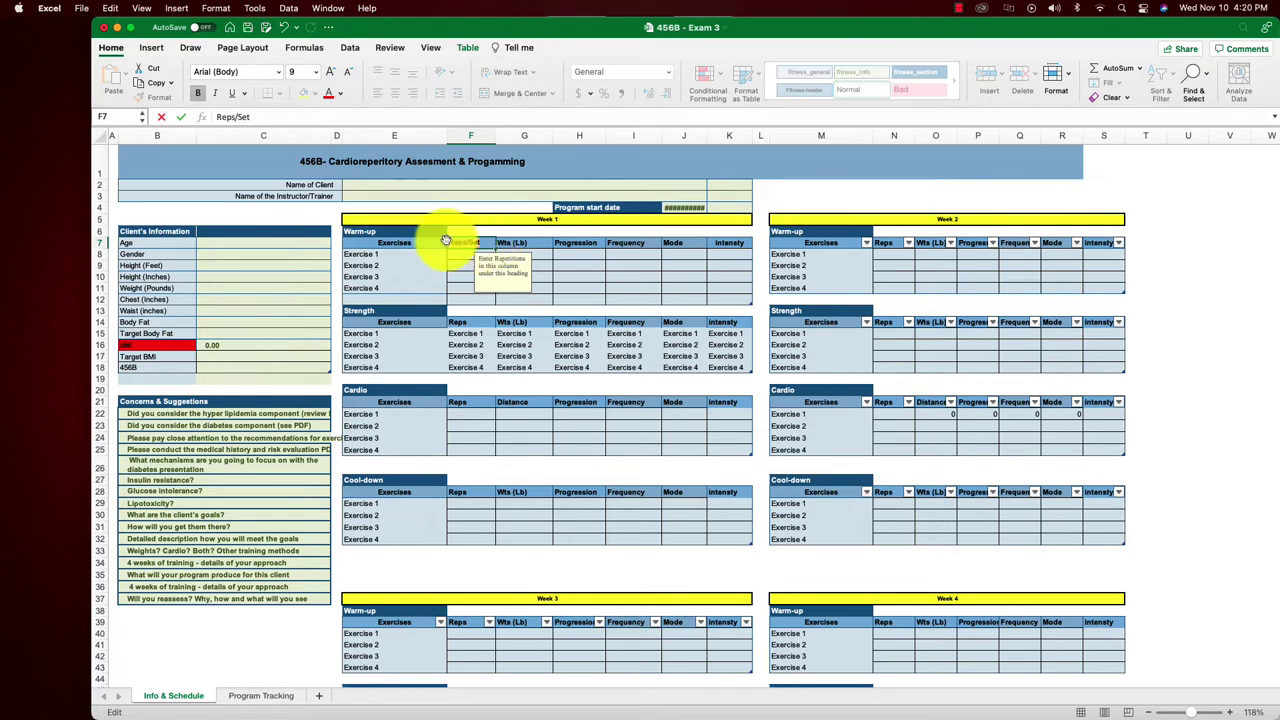
Try to paste the edited header over the Reps header of the Week 1 Strength table.
left_click(460, 320)
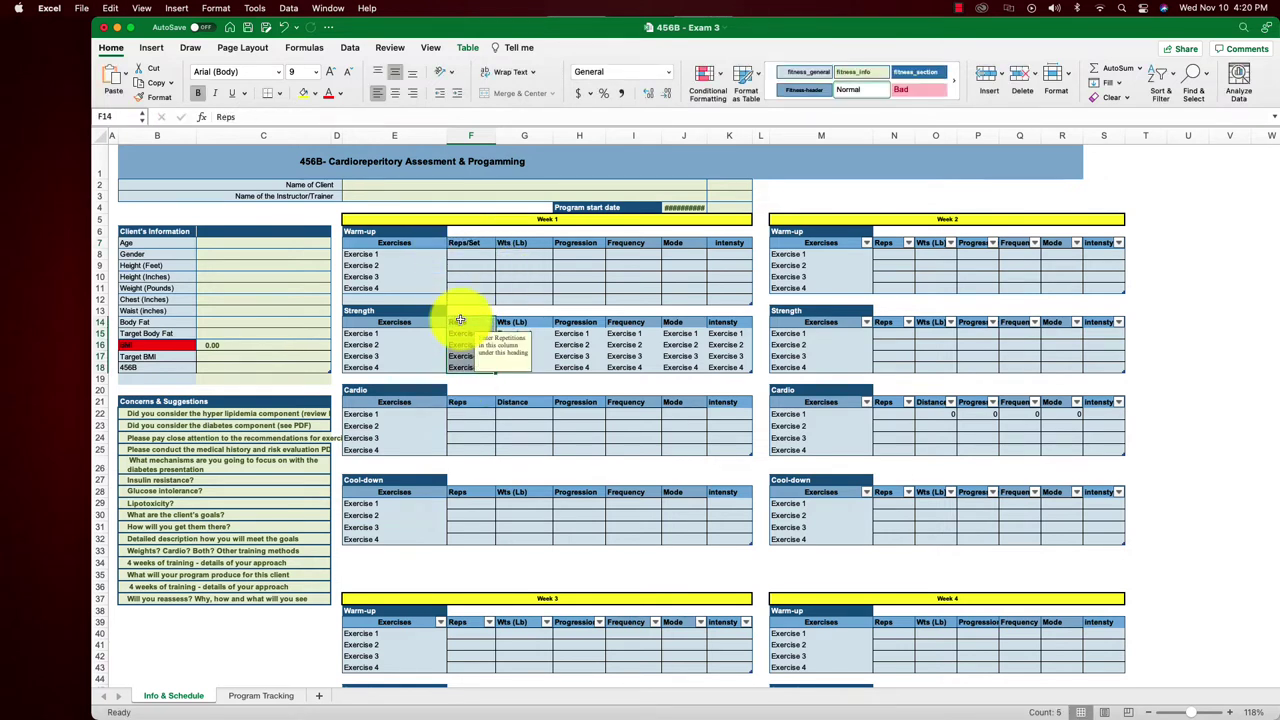
double_click(460, 320)
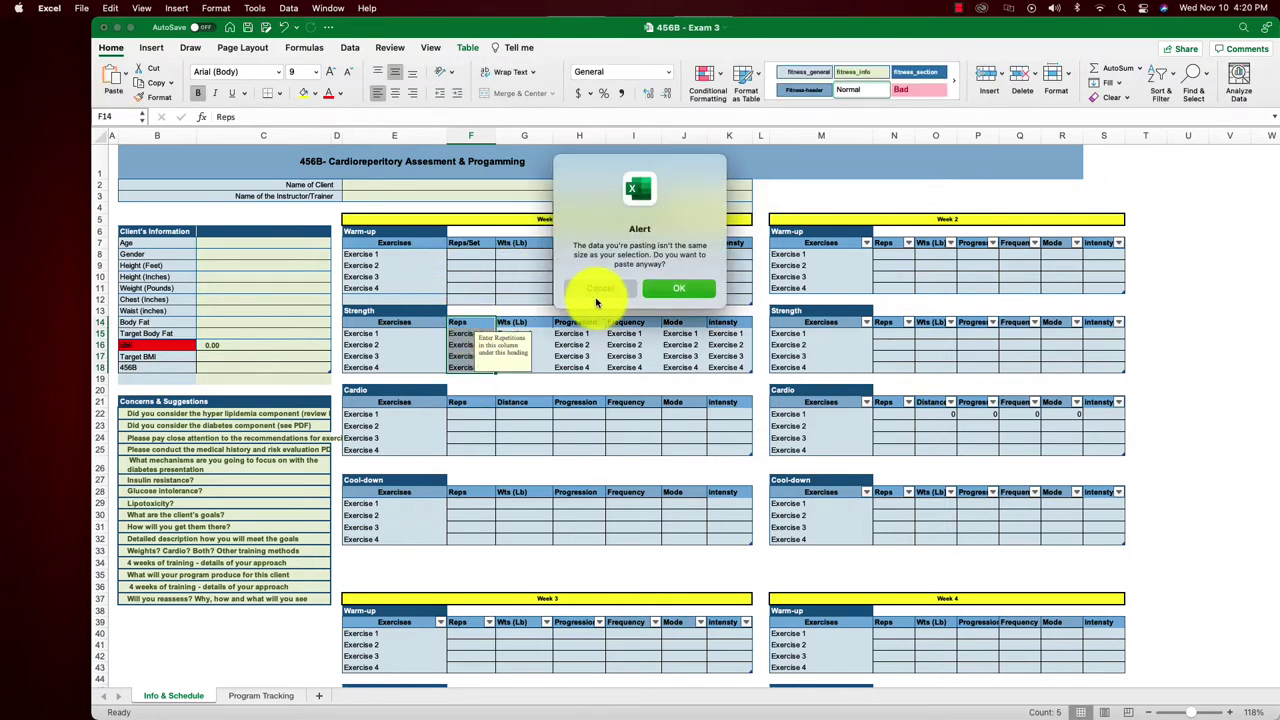
left_click(605, 285)
left_click(478, 325)
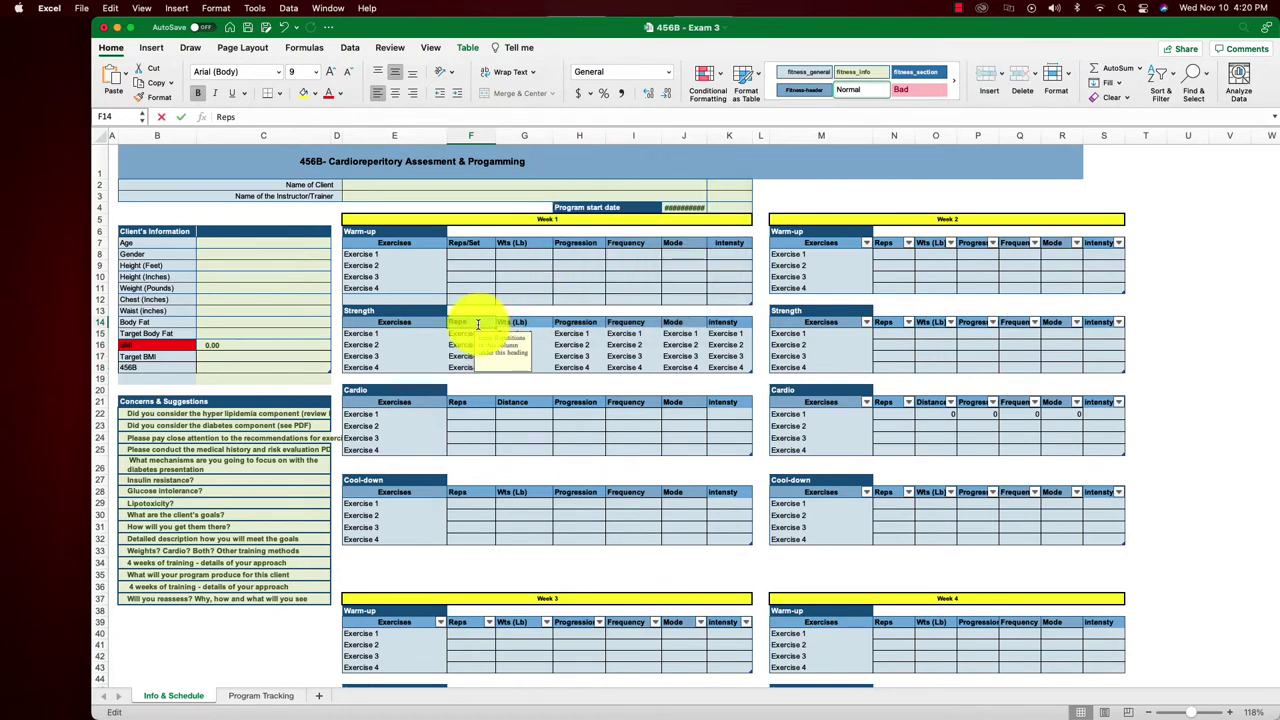
Undo the Reps header change, the Volume label deletion and the exercise labels pasted into the Week 1 Strength table.
left_click(457, 334)
left_click_drag(475, 371, 622, 351)
mouse_move(490, 333)
left_mouse_down()
mouse_move(720, 366)
mouse_move(543, 323)
mouse_move(468, 342)
left_mouse_up()
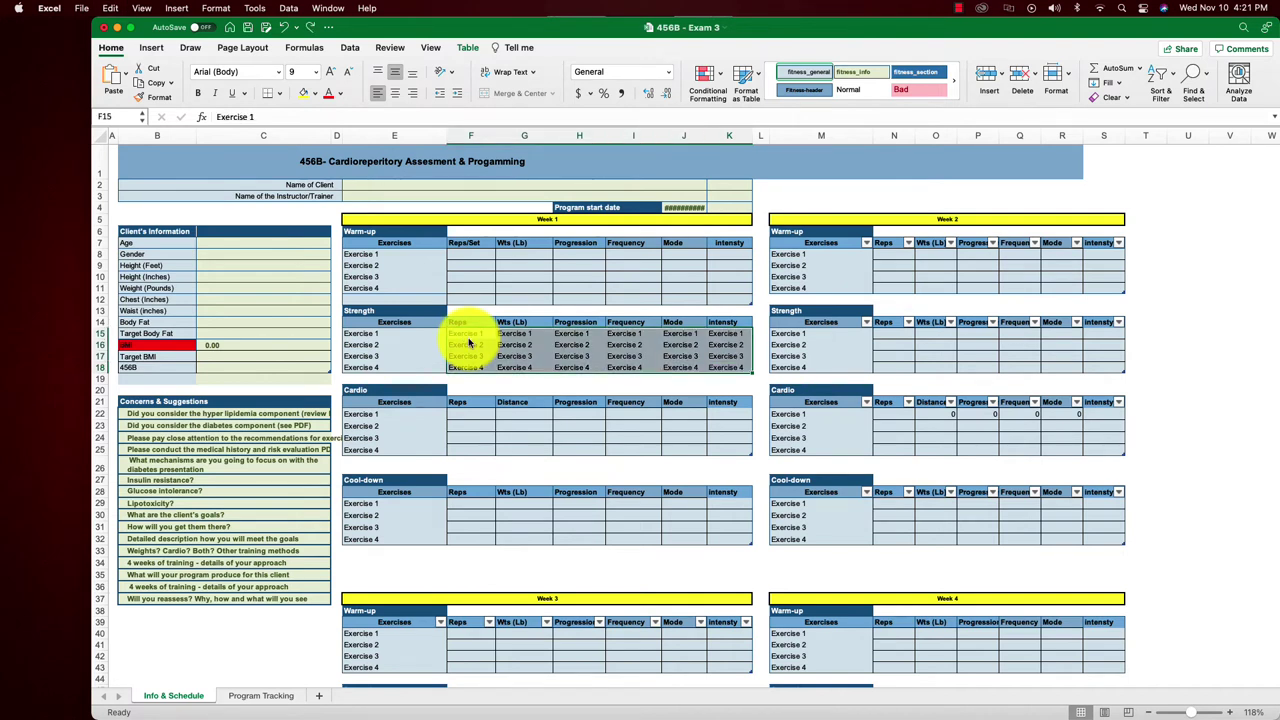
key("super+z")
key("super+z")
key("super+z")
key("super+z")
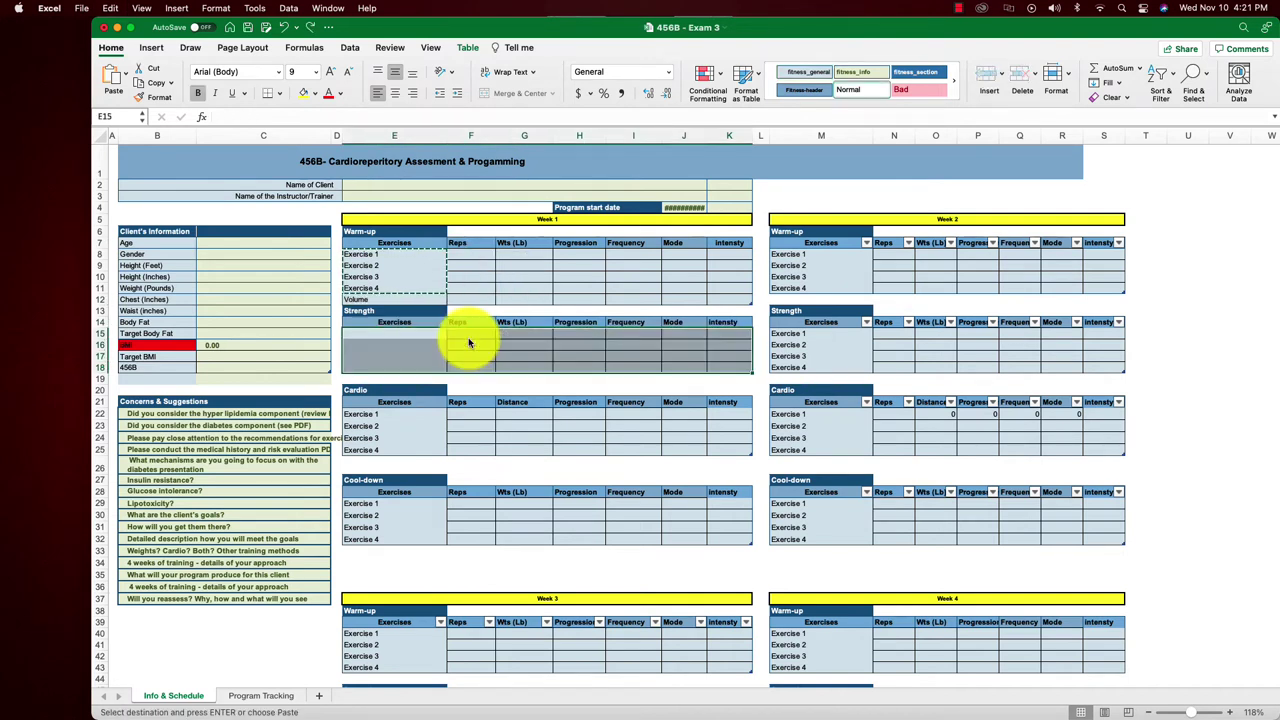
left_click(380, 349)
left_click(380, 288)
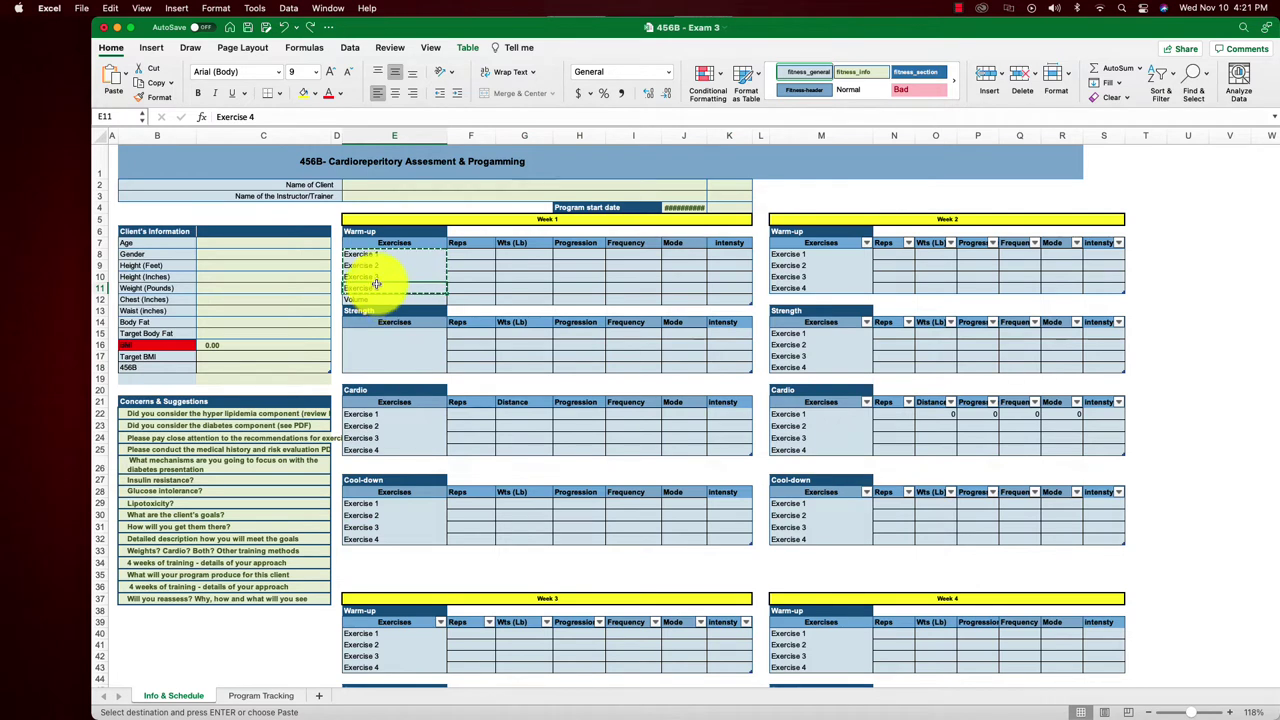
left_click_drag(366, 257, 361, 289)
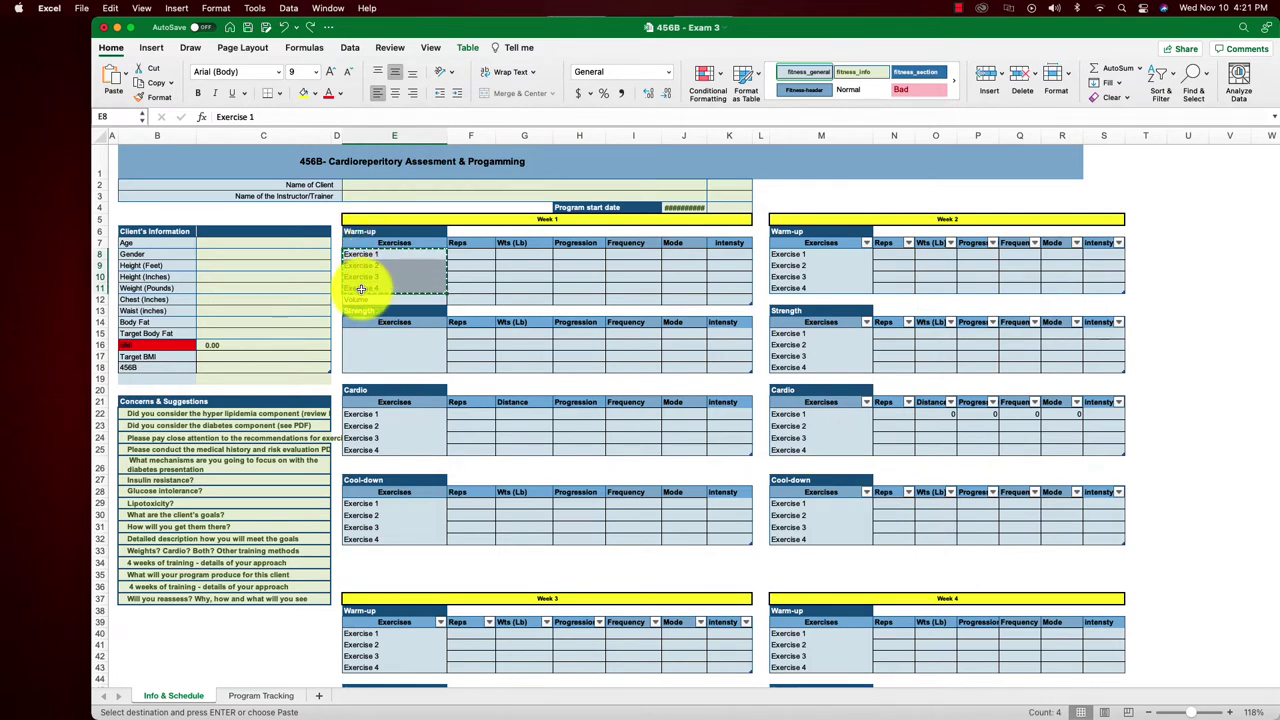
left_click(352, 334)
left_click(353, 341)
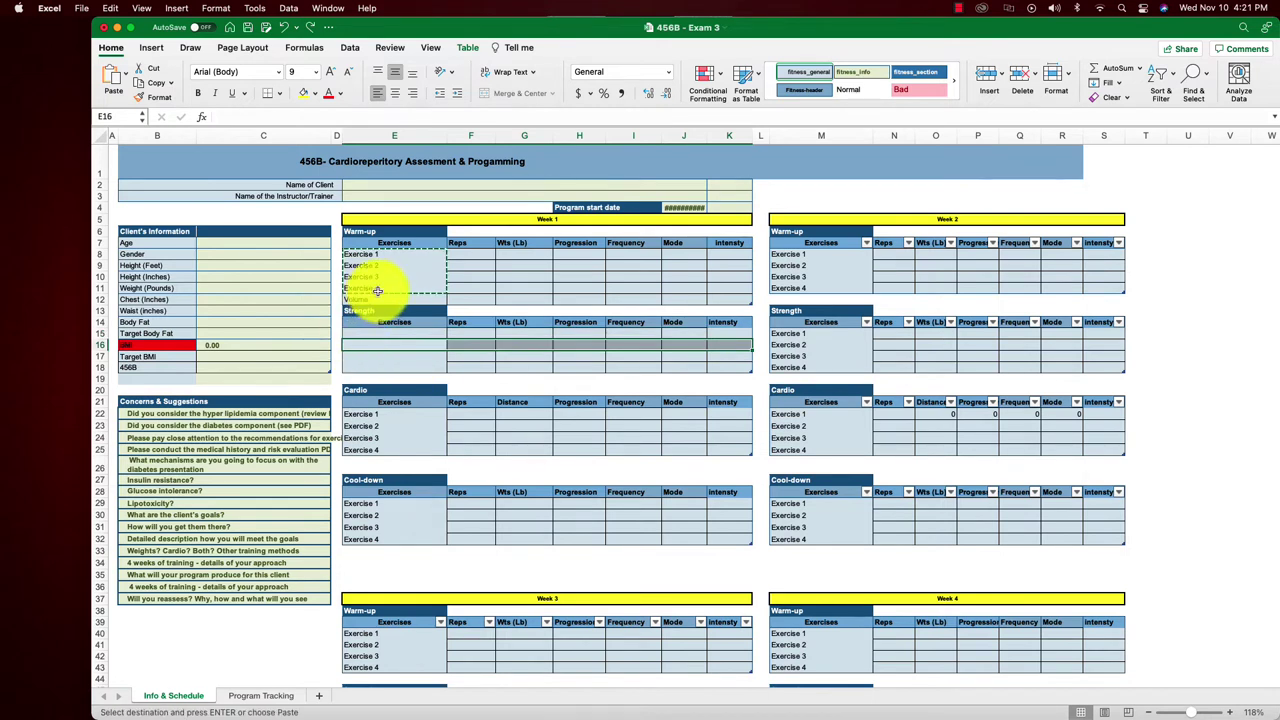
Change the Week 1 Warm-up Reps header to "Reps/Sets" and copy it to the Week 1 Strength, Cardio and Cool-down tables.
double_click(474, 242)
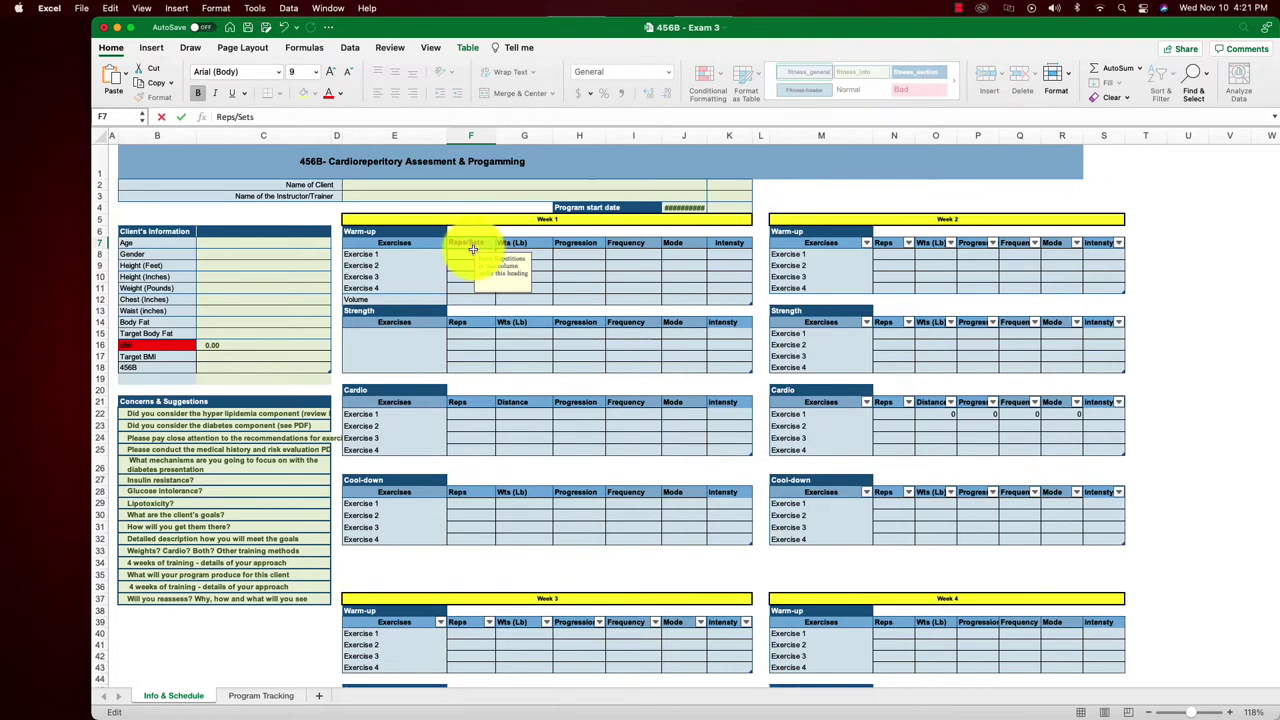
left_click(460, 323)
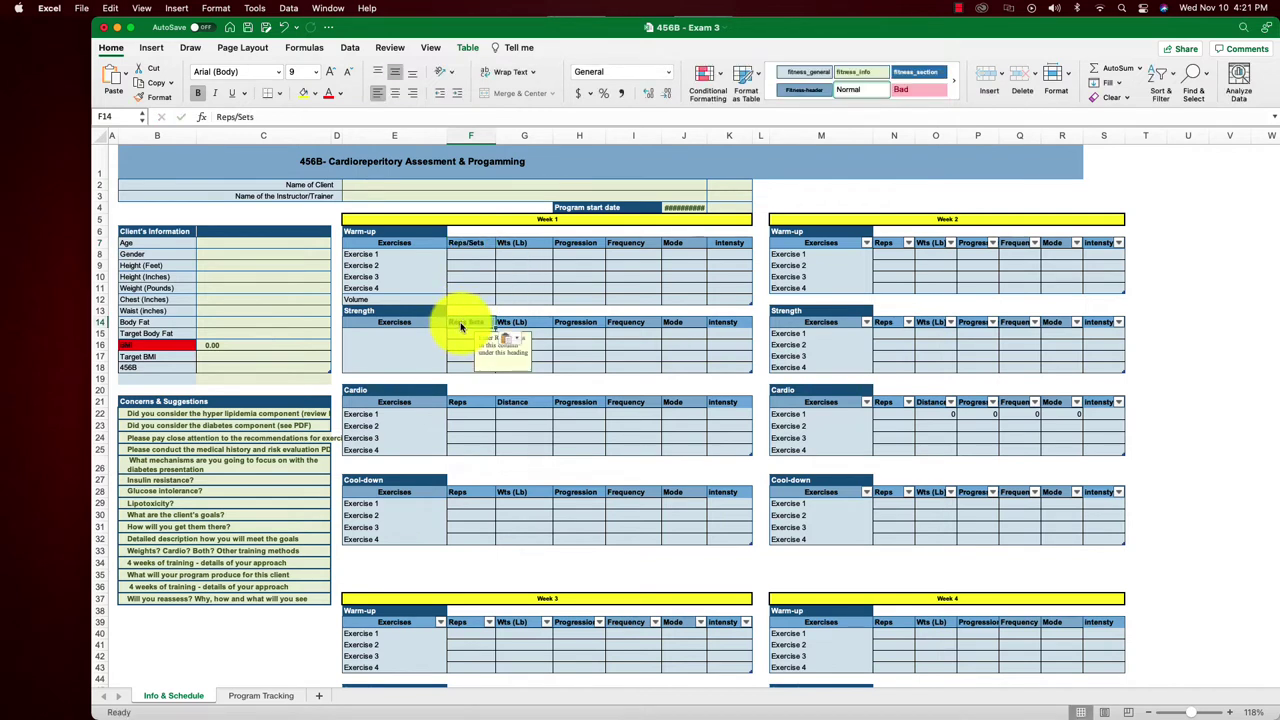
double_click(456, 402)
key("Escape")
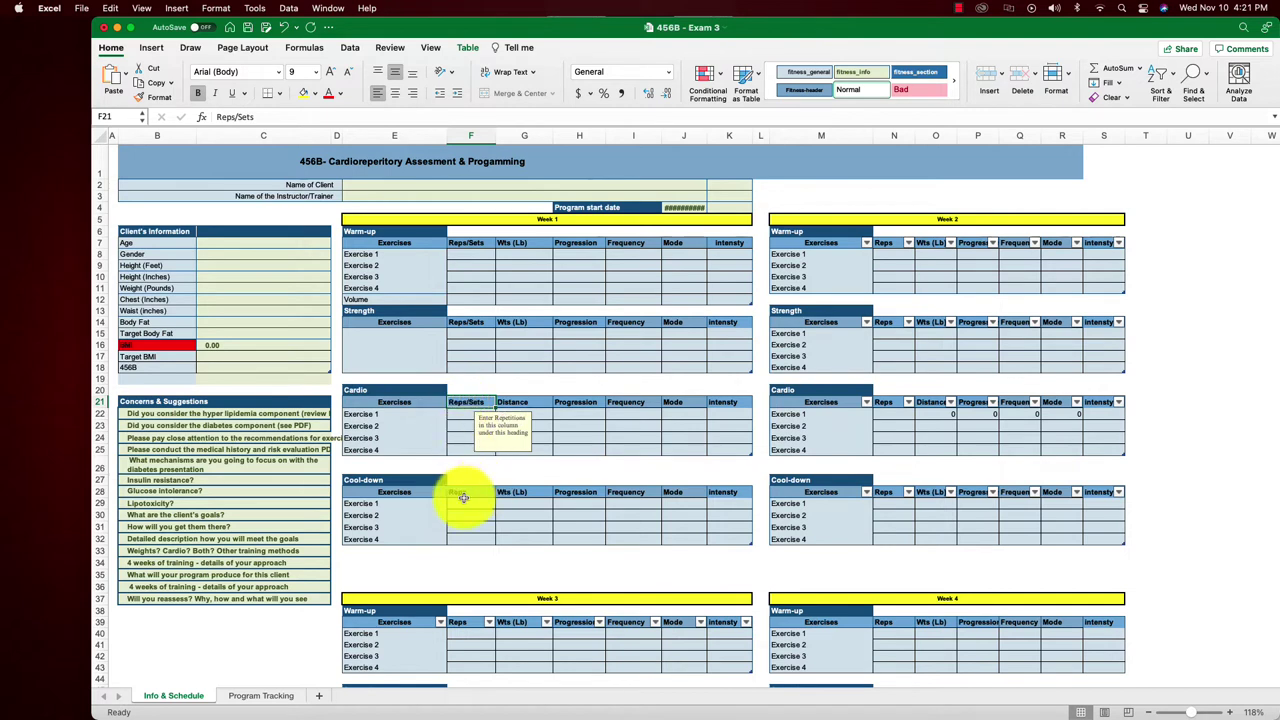
left_click(463, 492)
key("super+v")
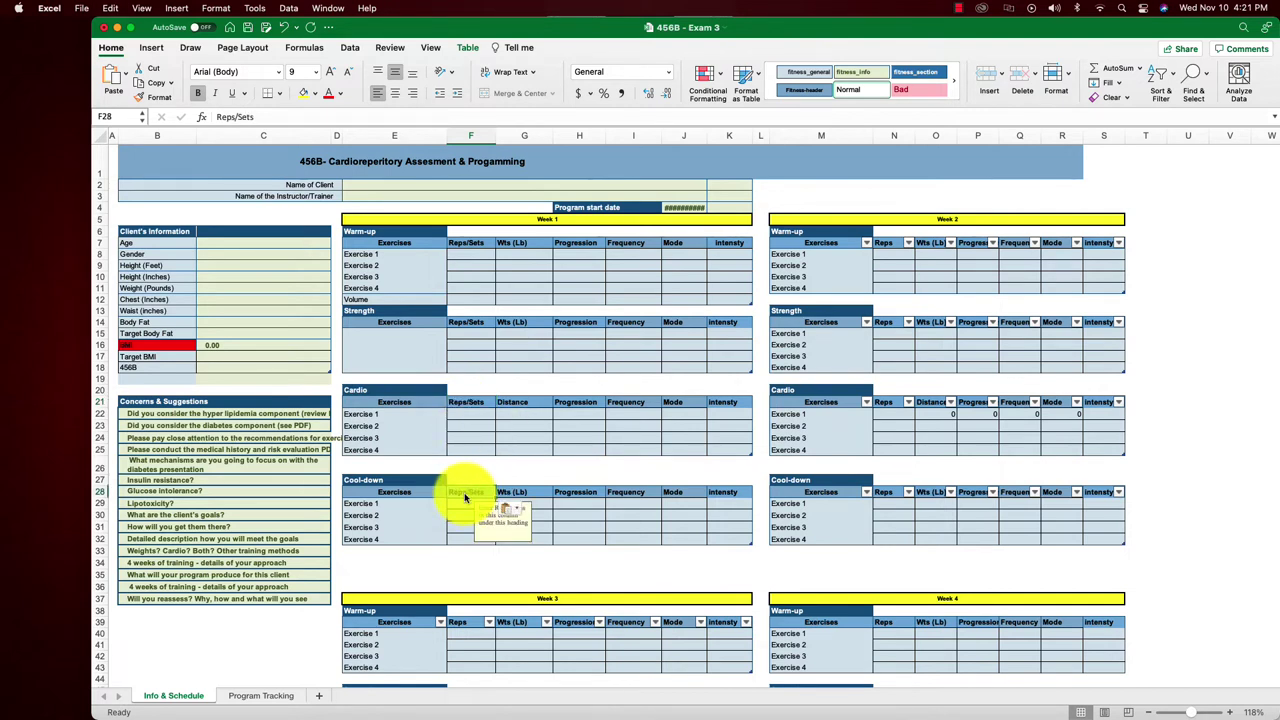
Paste the "Reps/Sets" header over the Reps headers of the Week 2 Warm-up, Strength, Cardio and Cool-down tables.
left_click(890, 243)
key("super+v")
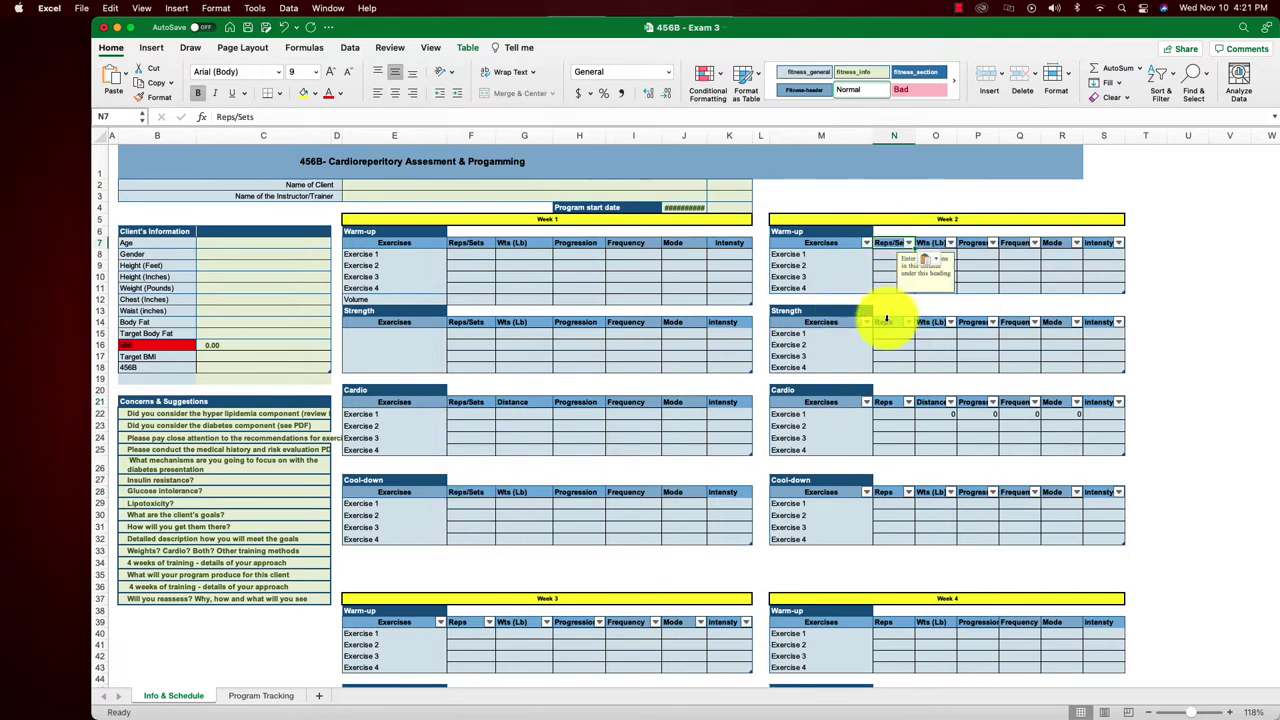
left_click(889, 322)
key("super+v")
left_click(888, 402)
key("super+v")
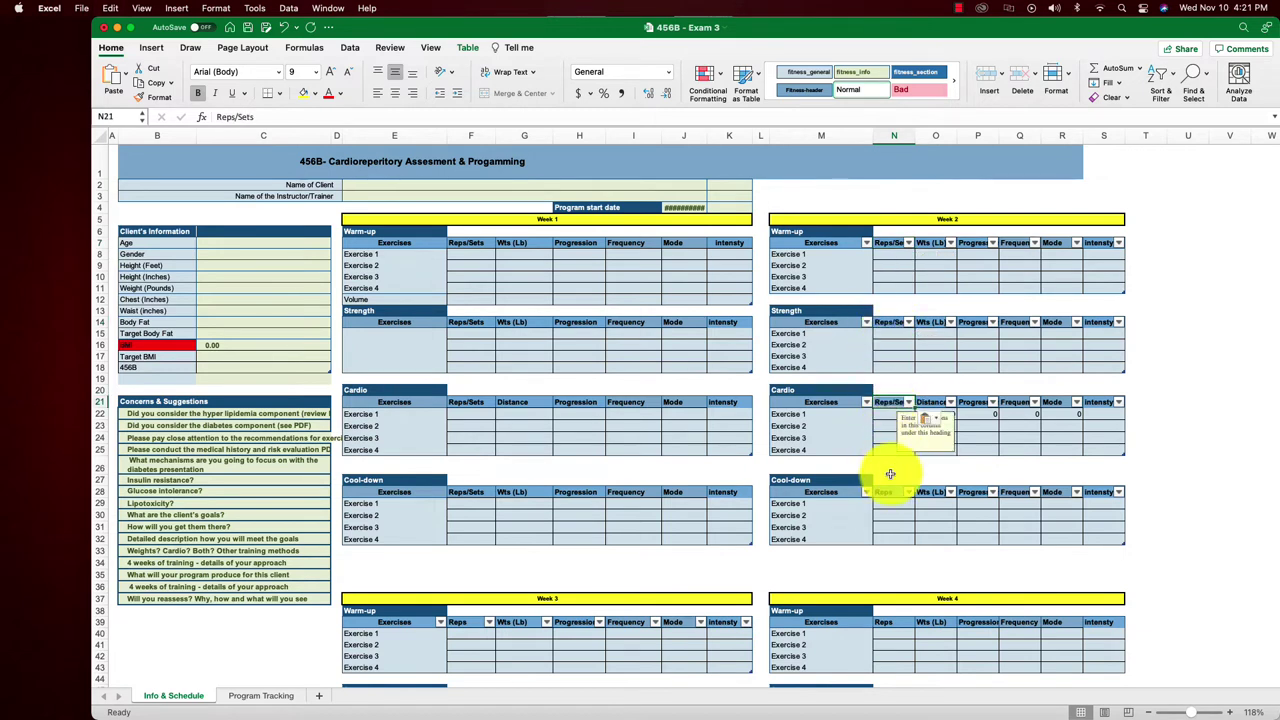
left_click(888, 492)
key("super+v")
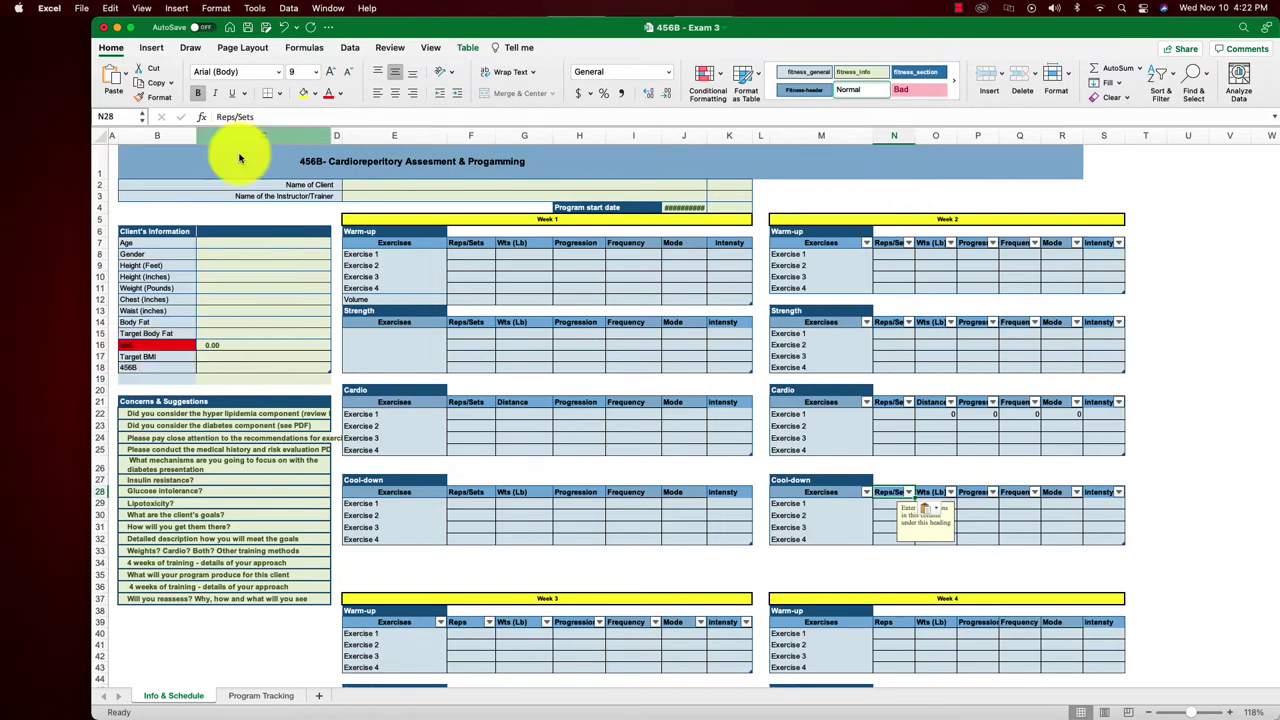
Switch to the Word exam document by moving the workbook aside and minimizing the PDF.
left_click_drag(414, 28, 779, 28)
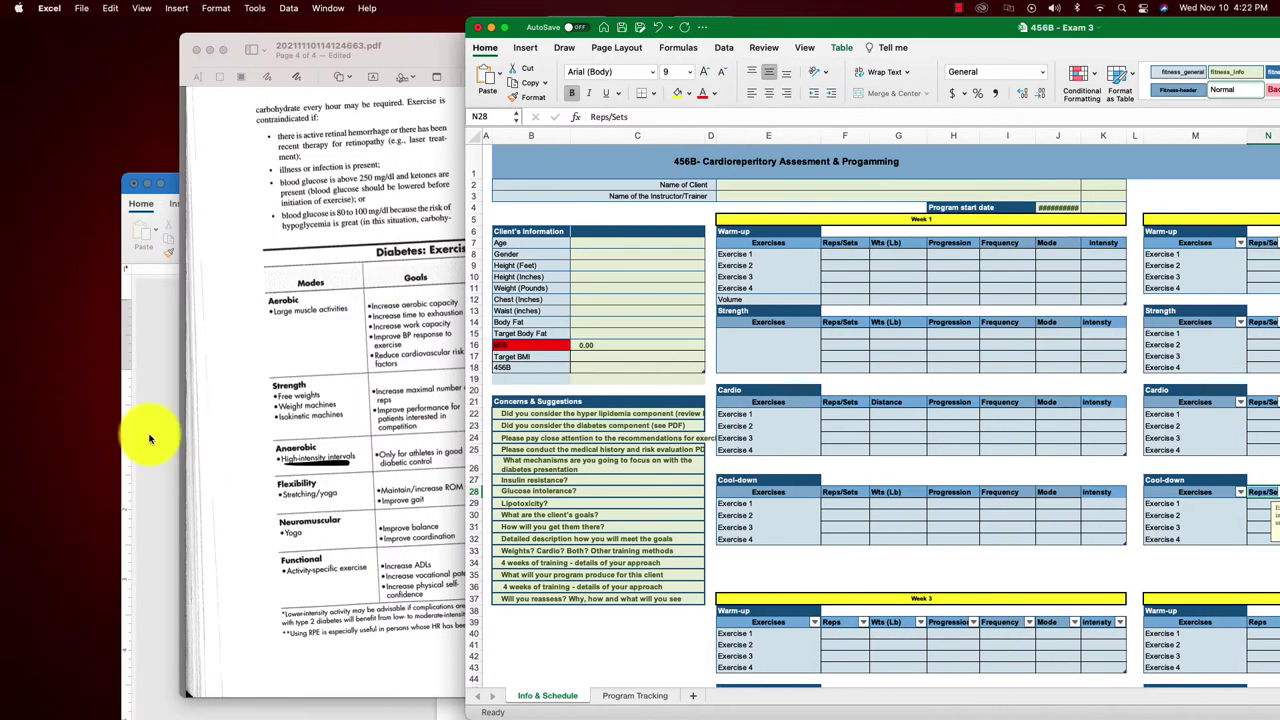
left_click(207, 49)
double_click(337, 177)
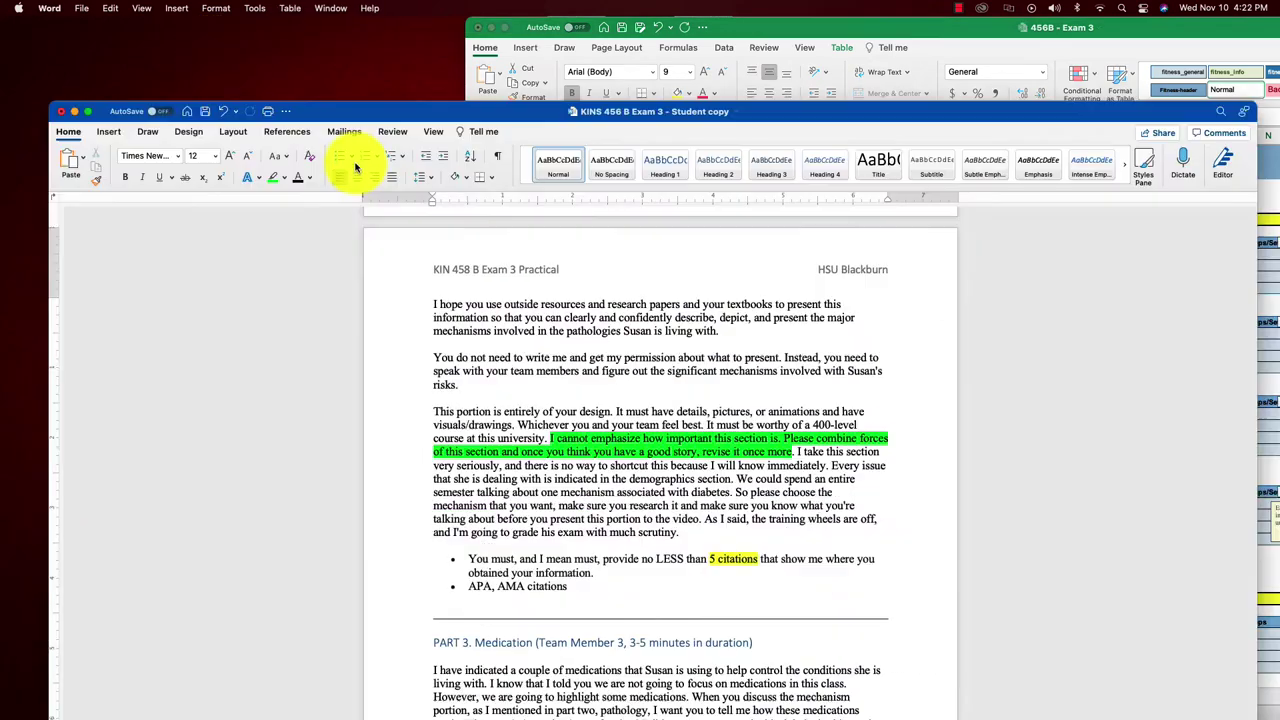
Highlight the "Currant BMI 41" bullet in green in the PART I demographics list.
scroll(557, 471, "up", 15)
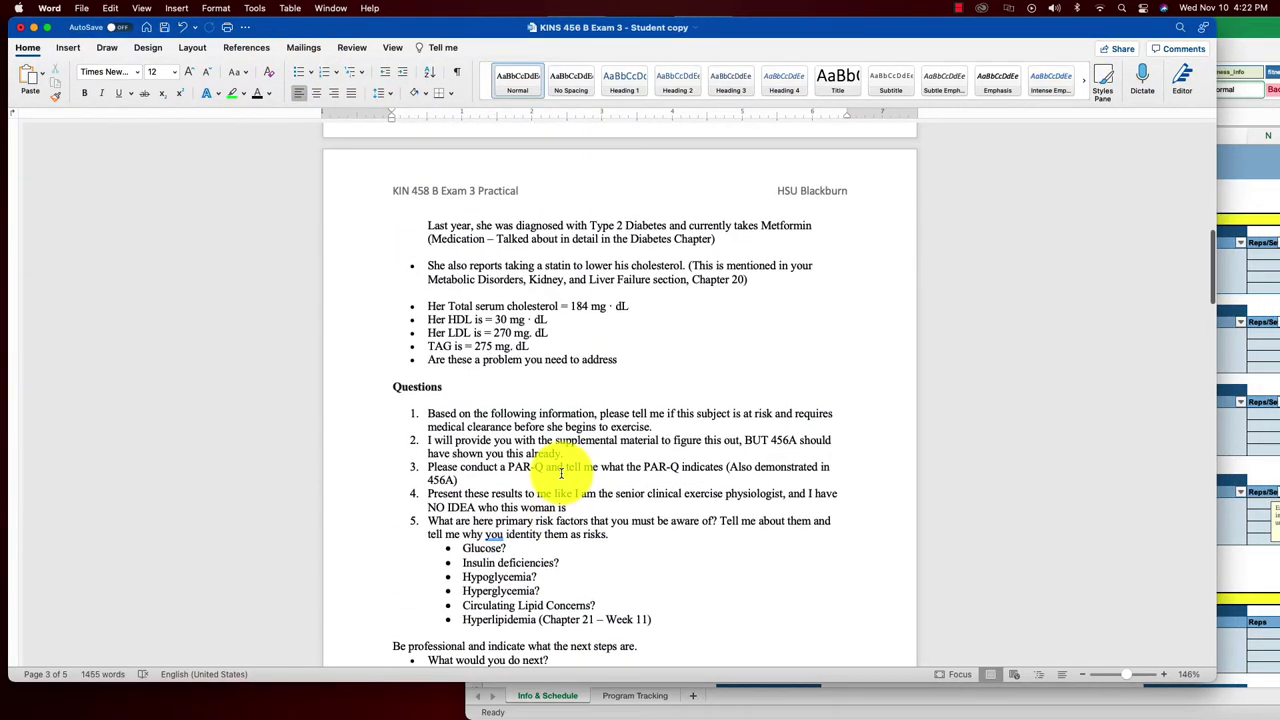
scroll(561, 473, "up", 10)
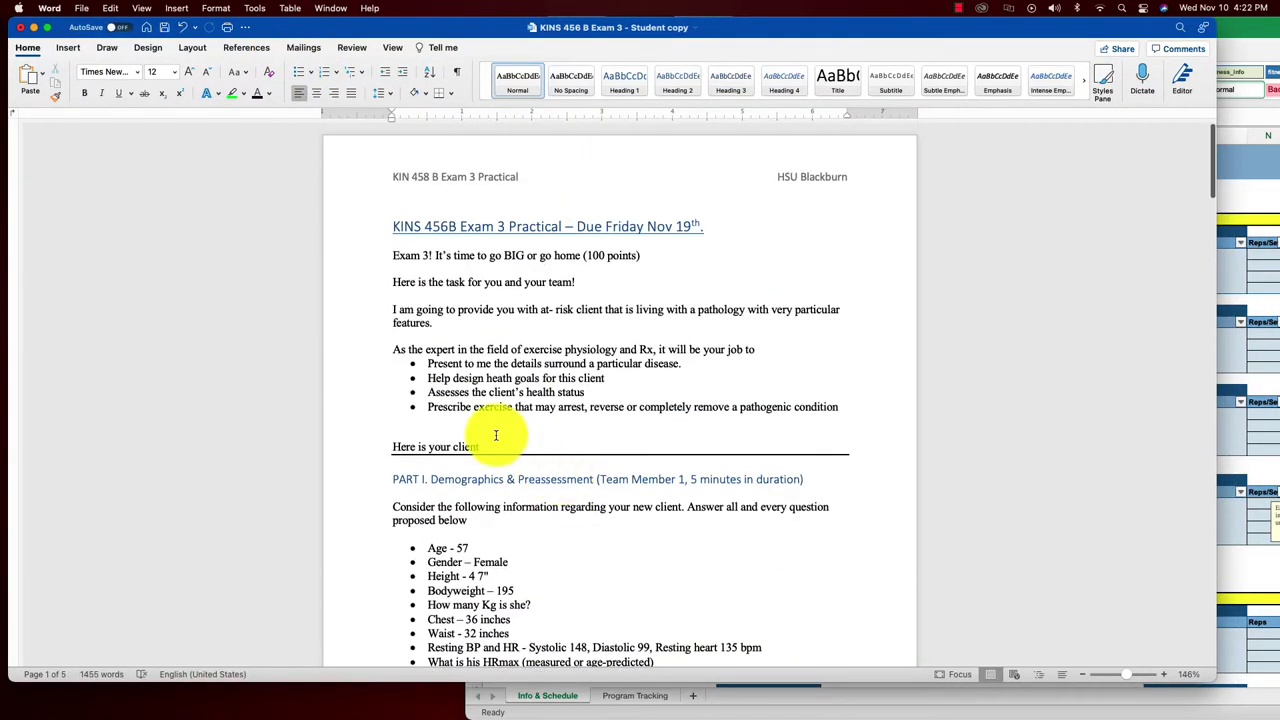
scroll(500, 430, "down", 3)
scroll(495, 434, "down", 2)
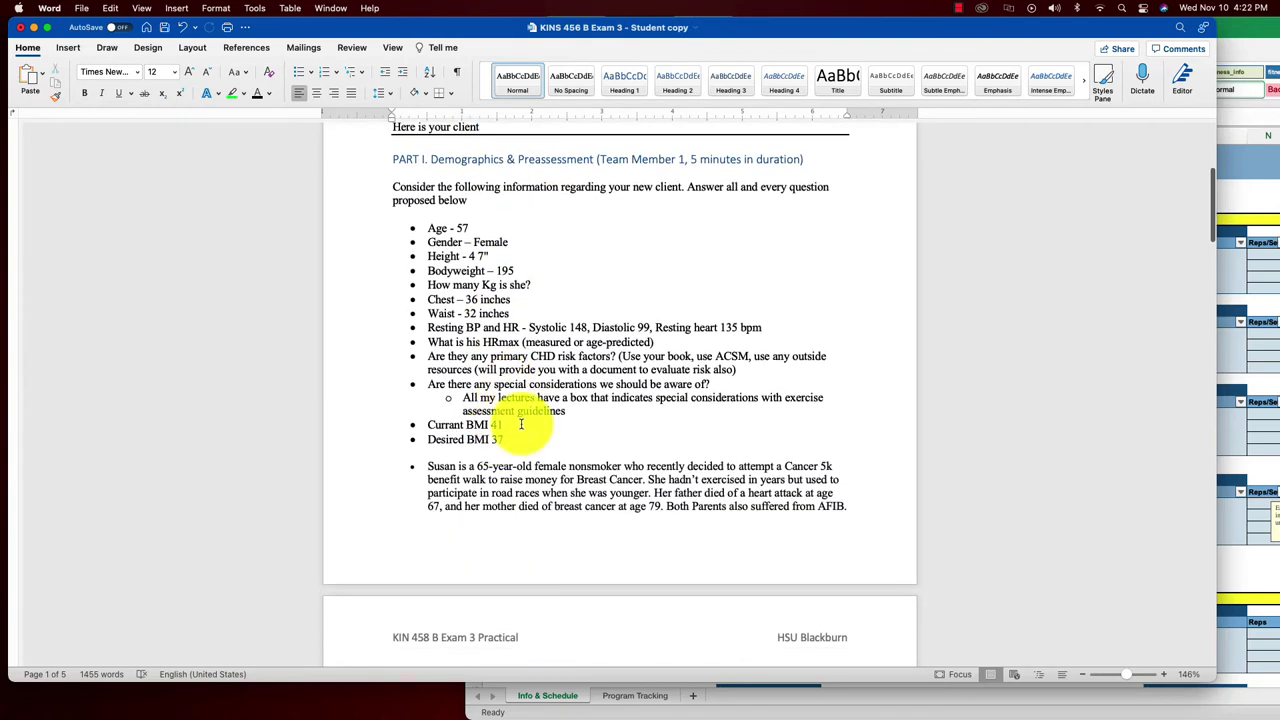
left_click(464, 422)
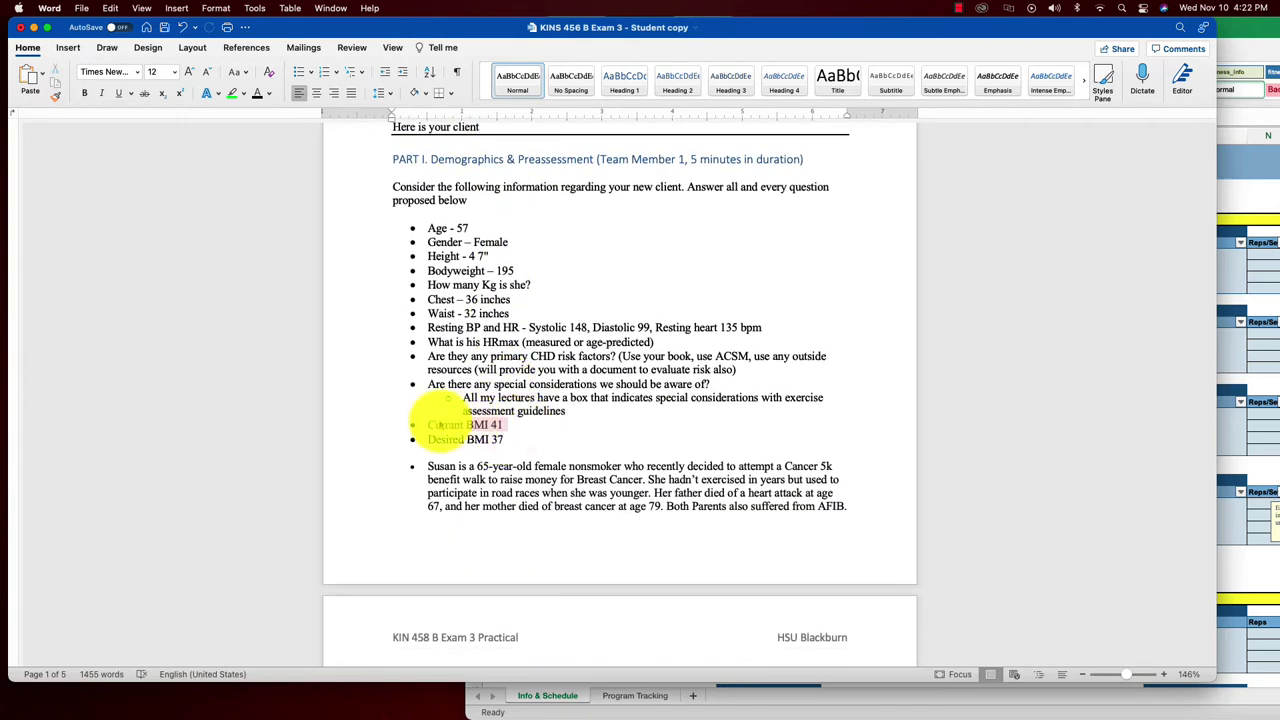
left_click(228, 100)
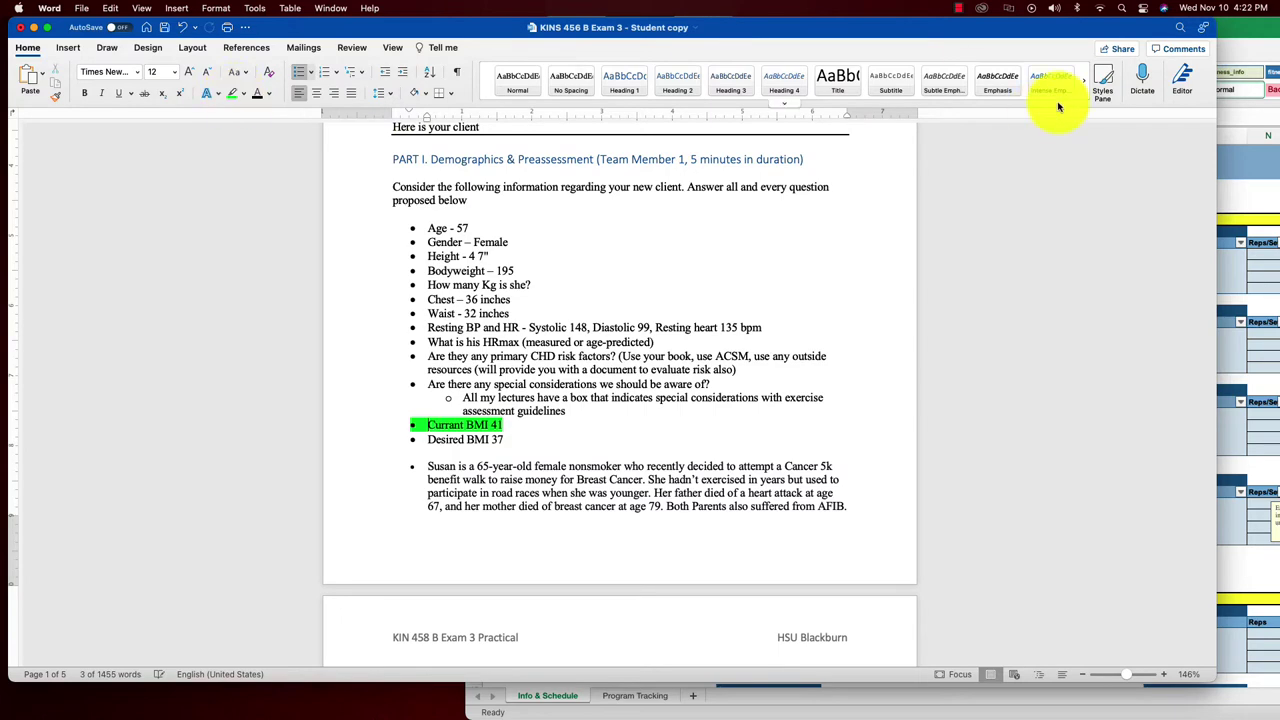
Switch to the Excel workbook, examine the BMI formula in cell C16, and return to the Word document.
left_click(1249, 42)
double_click(583, 346)
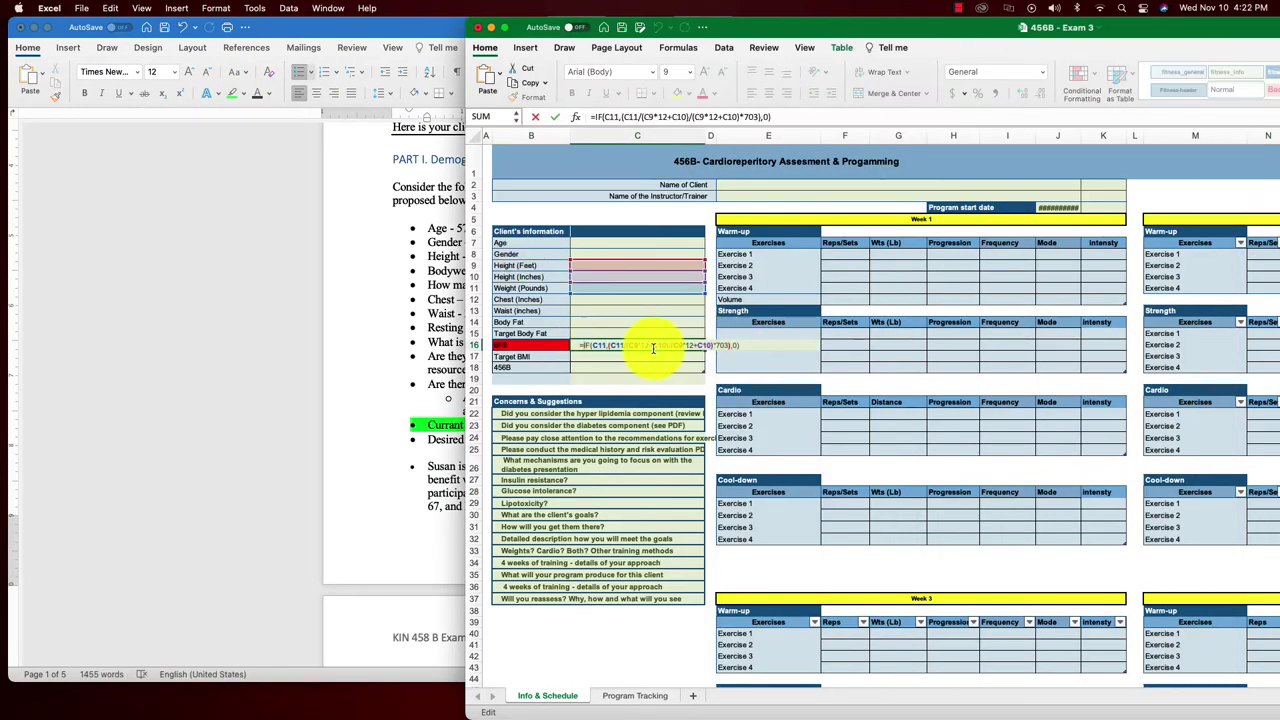
left_click(370, 366)
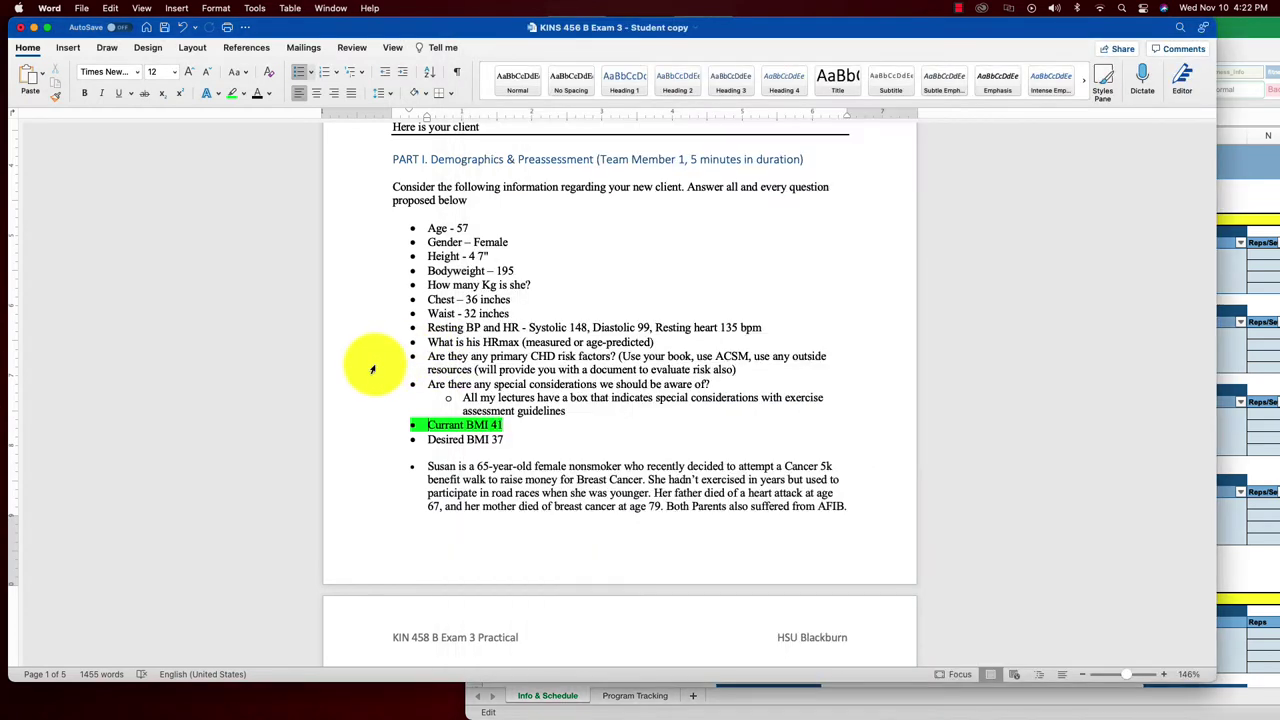
Switch to the Excel workbook, leave the formula in cell C16 without editing it, and move the workbook window over the Word document.
left_click(1257, 131)
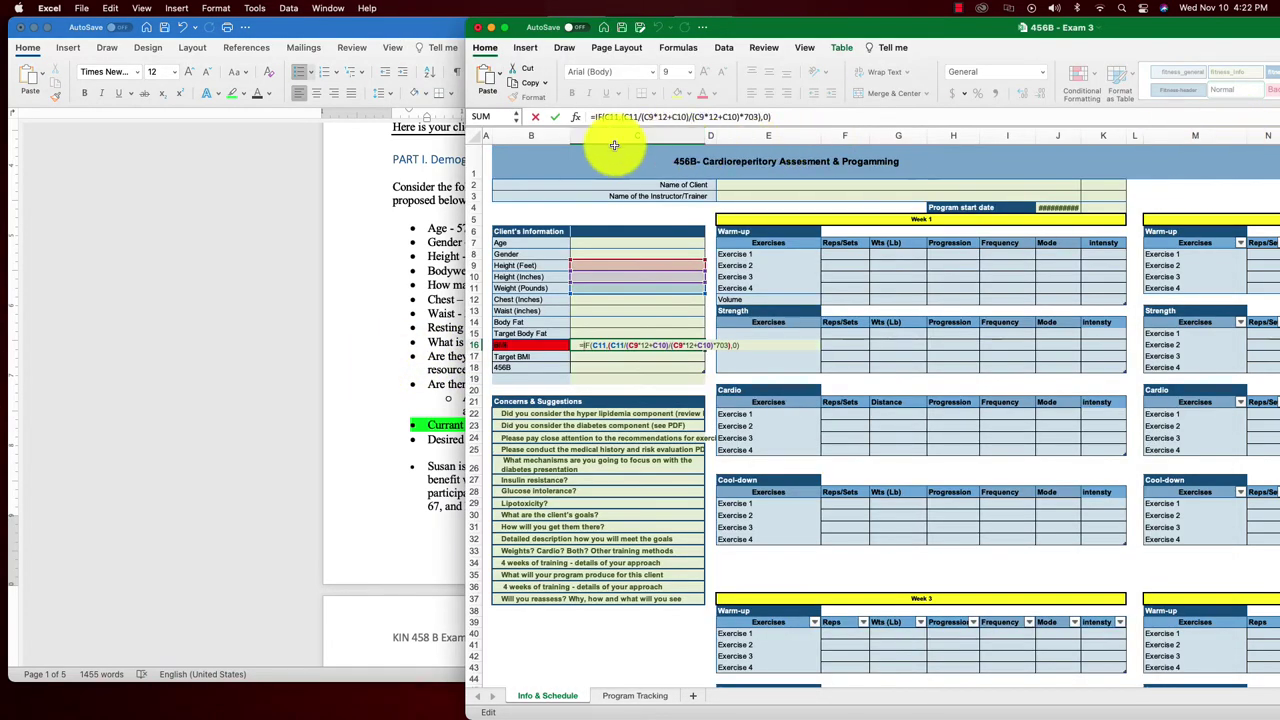
left_click(547, 215)
key("Escape")
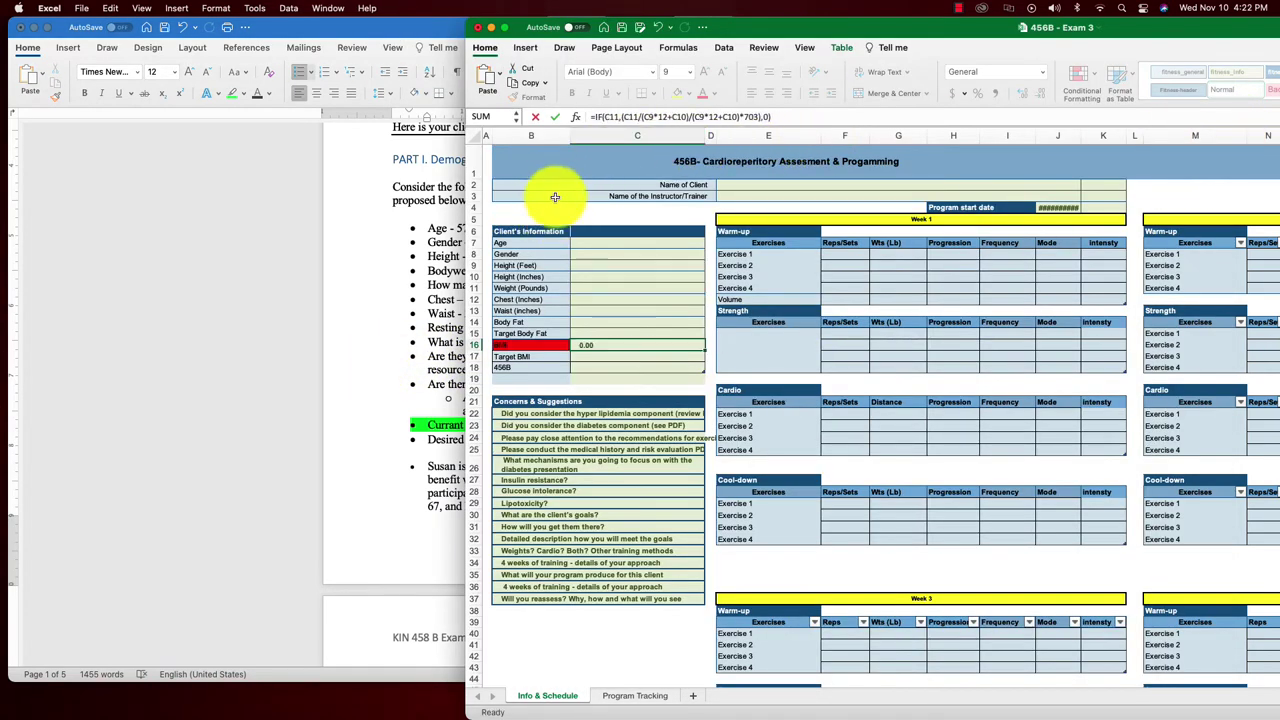
left_click_drag(895, 34, 648, 73)
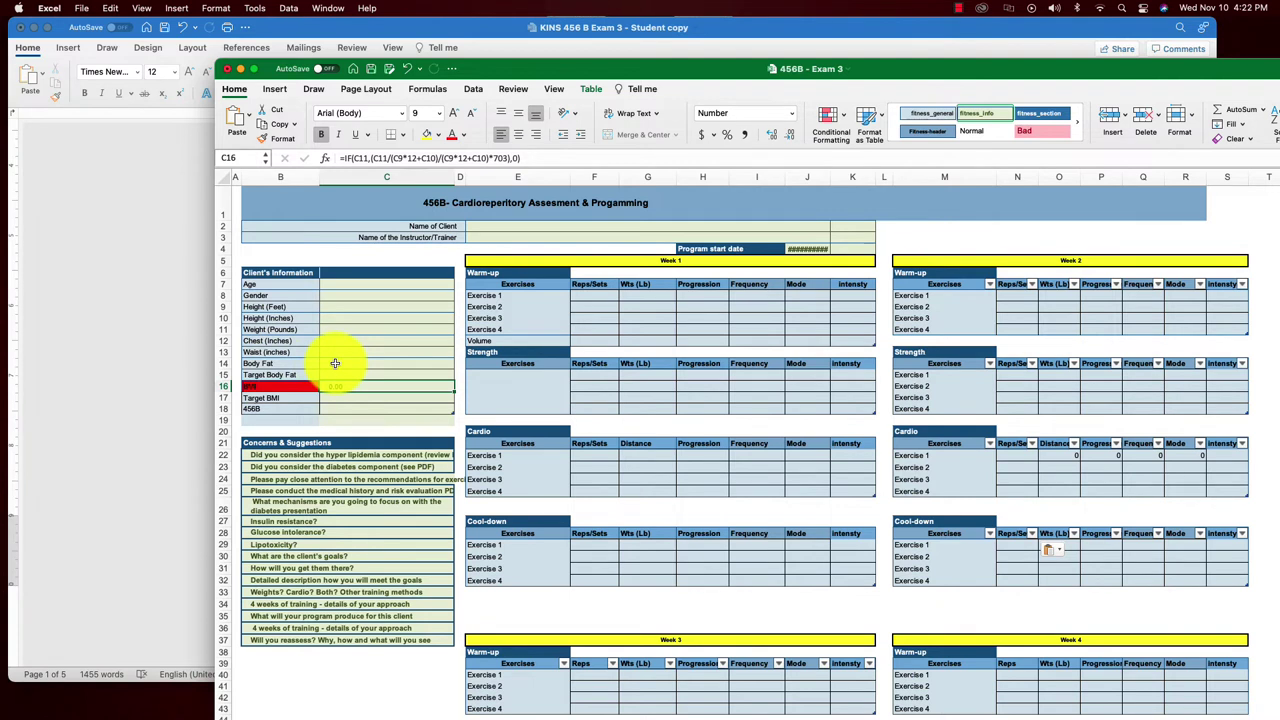
Clear the "Target BMI" and "456B" labels below the BMI row in the Client's Information table.
left_click(279, 375)
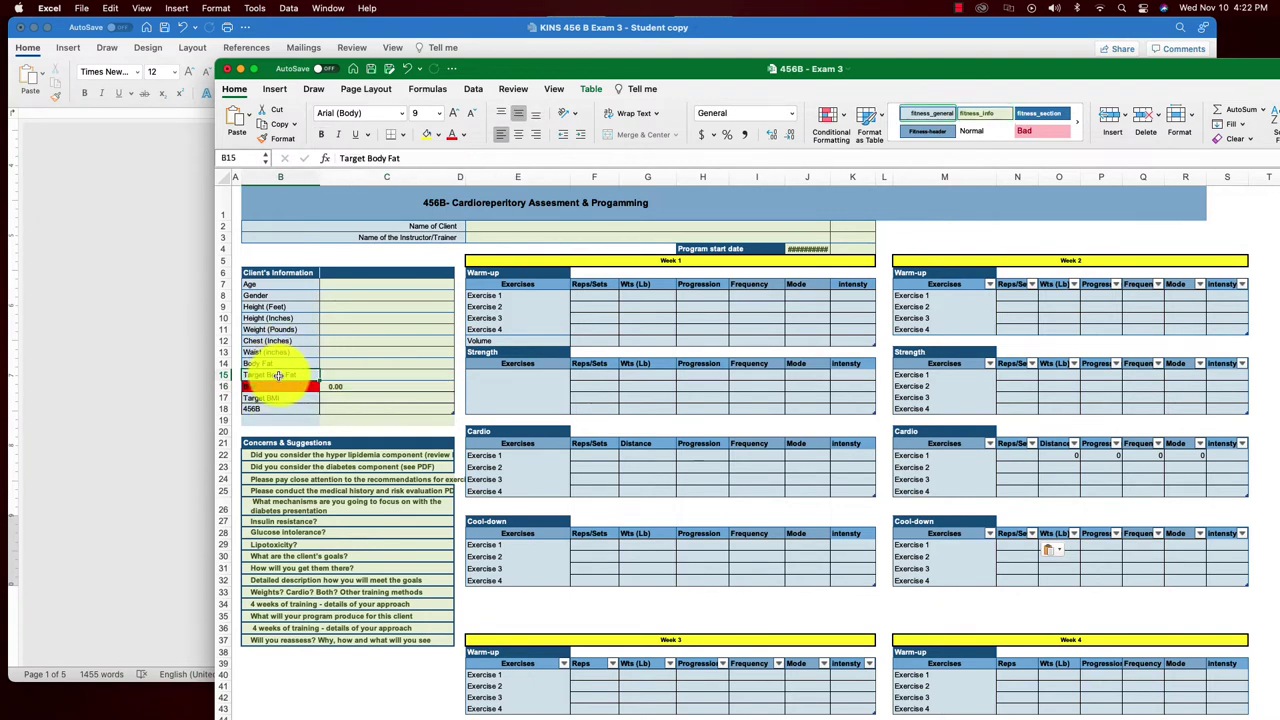
left_click_drag(267, 398, 254, 411)
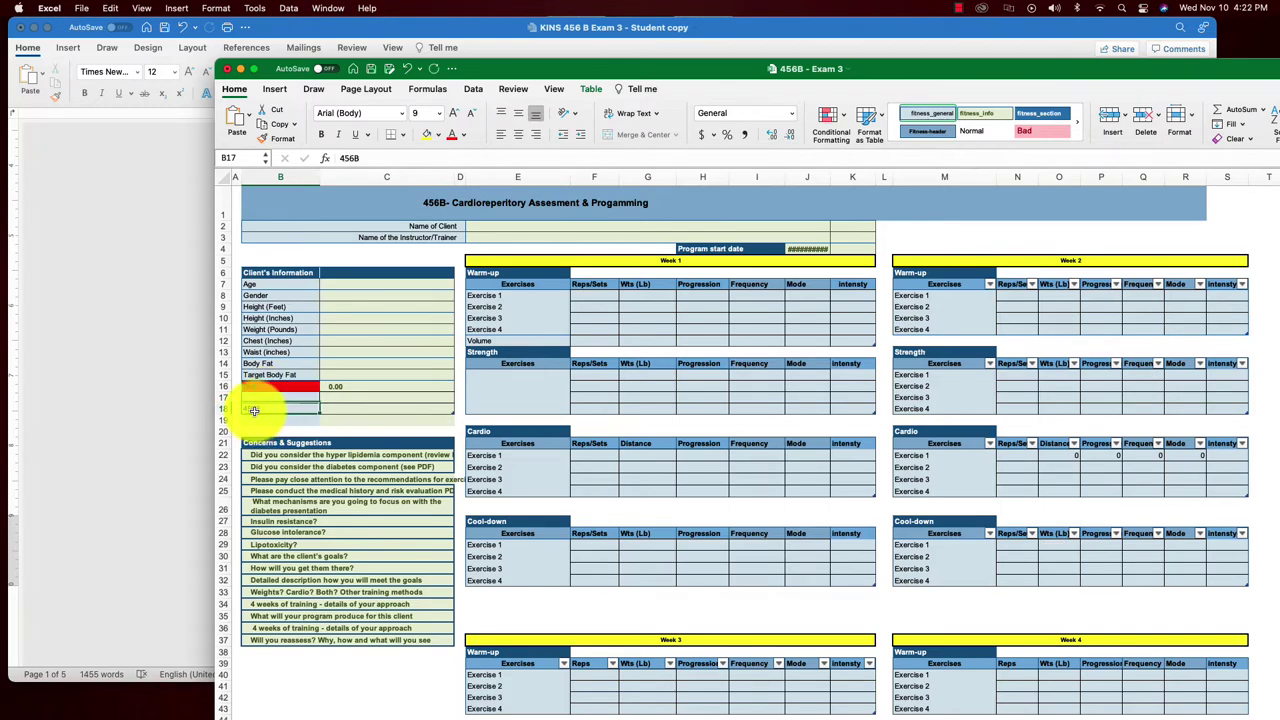
key("Delete")
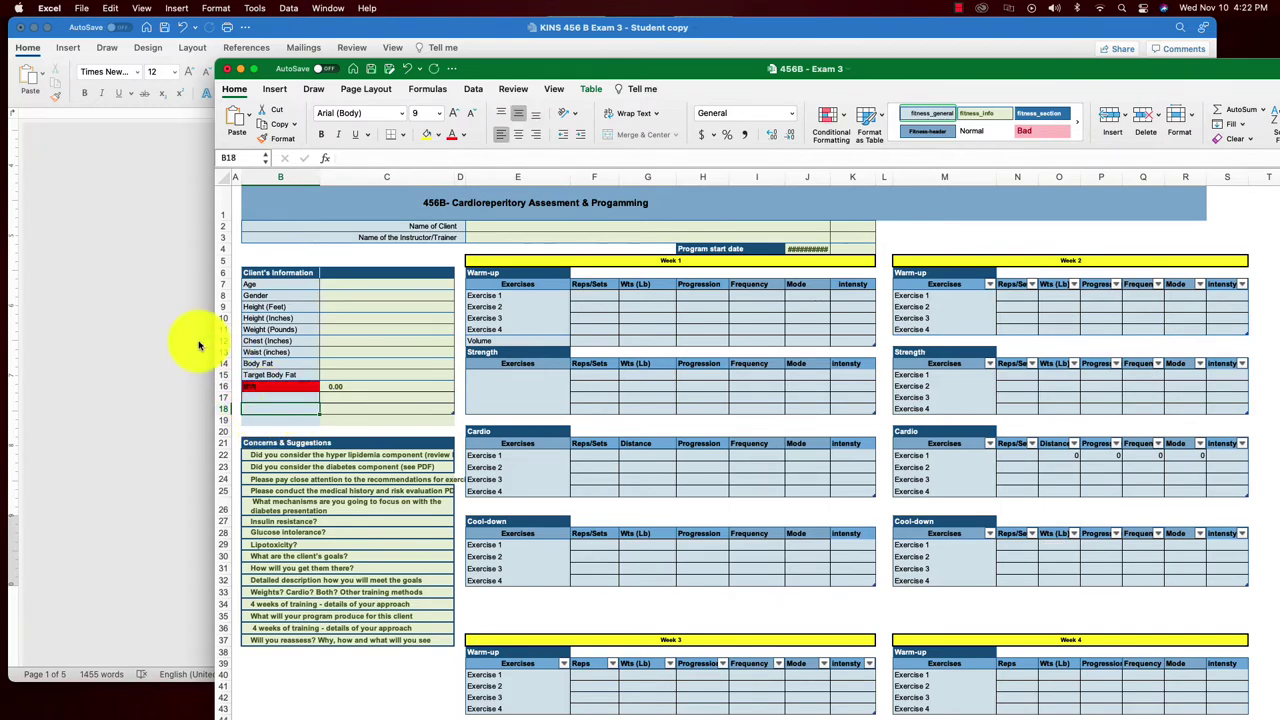
Widen column C so that the Concerns & Suggestions questions fit in their cells.
scroll(300, 395, "down", 4)
scroll(342, 396, "left", 1)
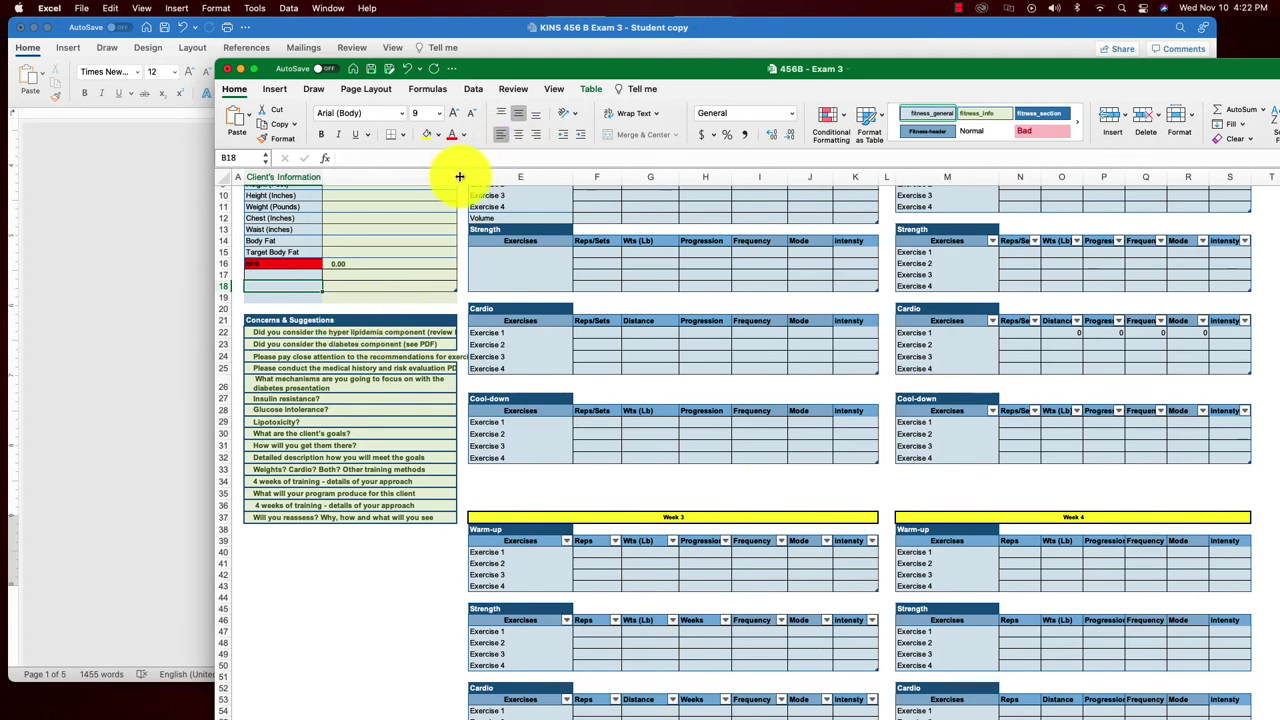
left_click_drag(460, 177, 505, 177)
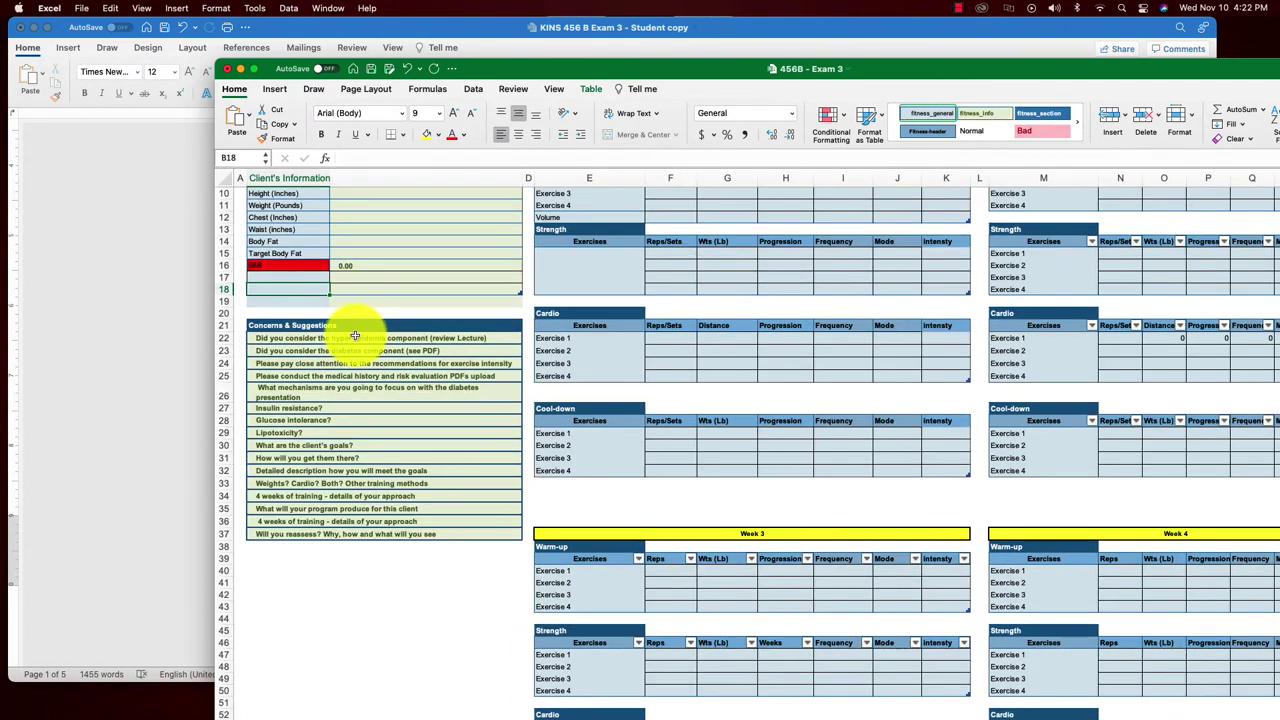
Correct the first Concerns & Suggestions question in B22 to "Did you consider the hyperlipidemia component (review lecture)".
left_click(355, 338)
double_click(352, 338)
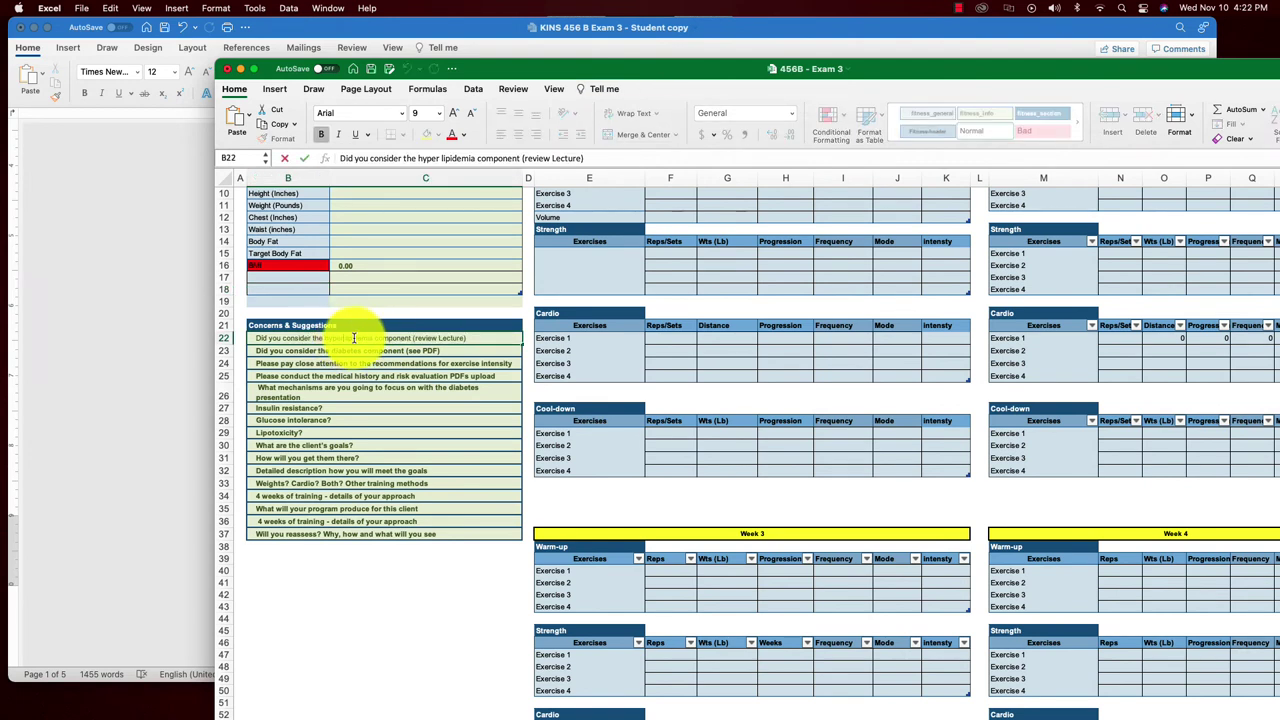
key("BackSpace")
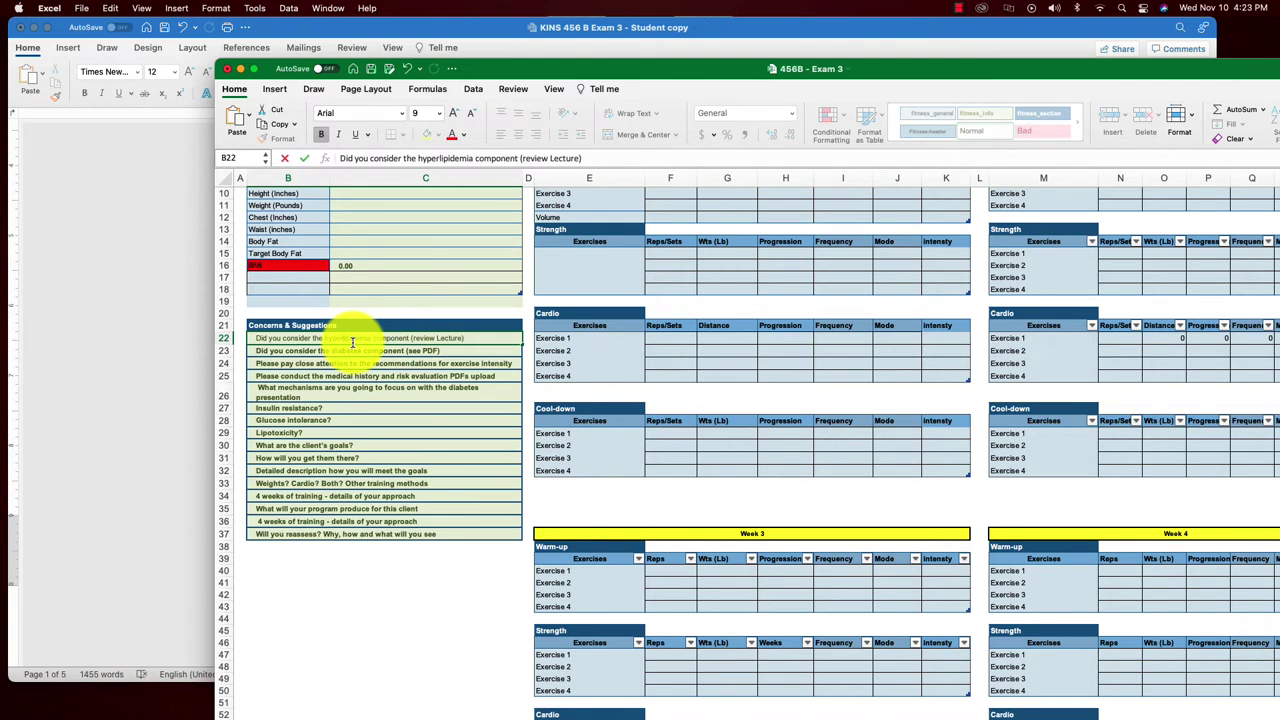
left_click(390, 362)
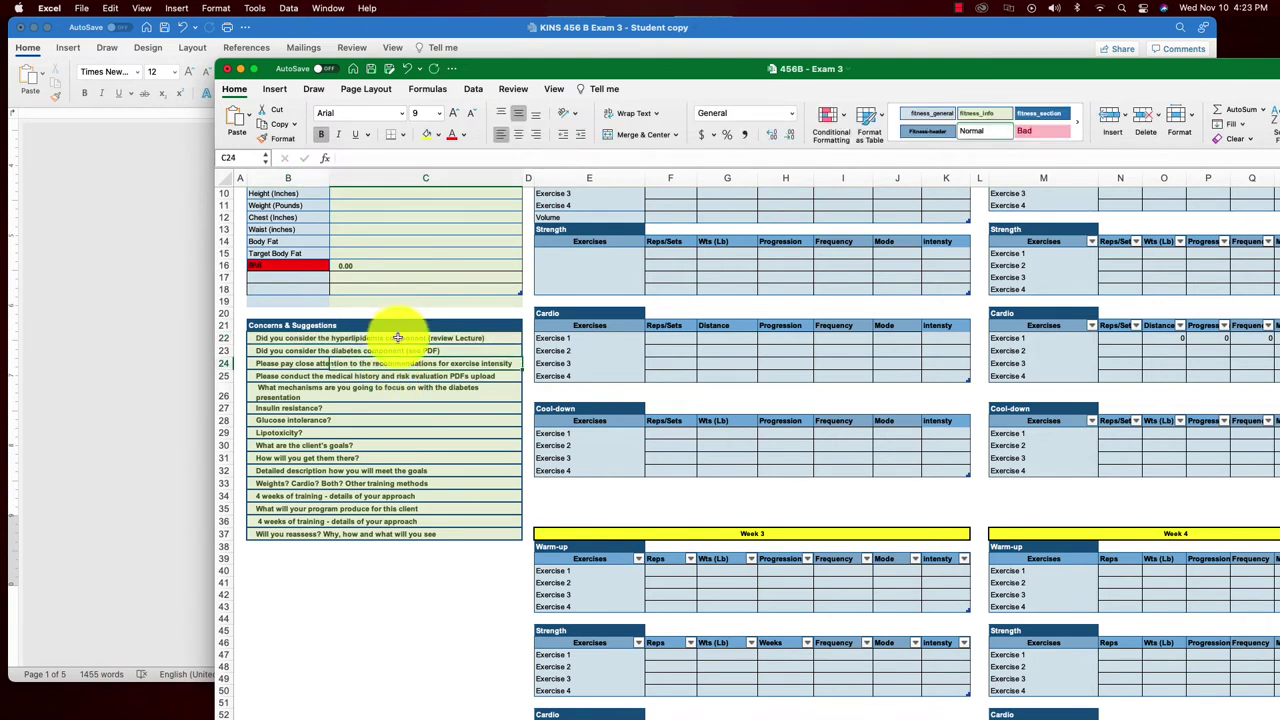
left_click(457, 338)
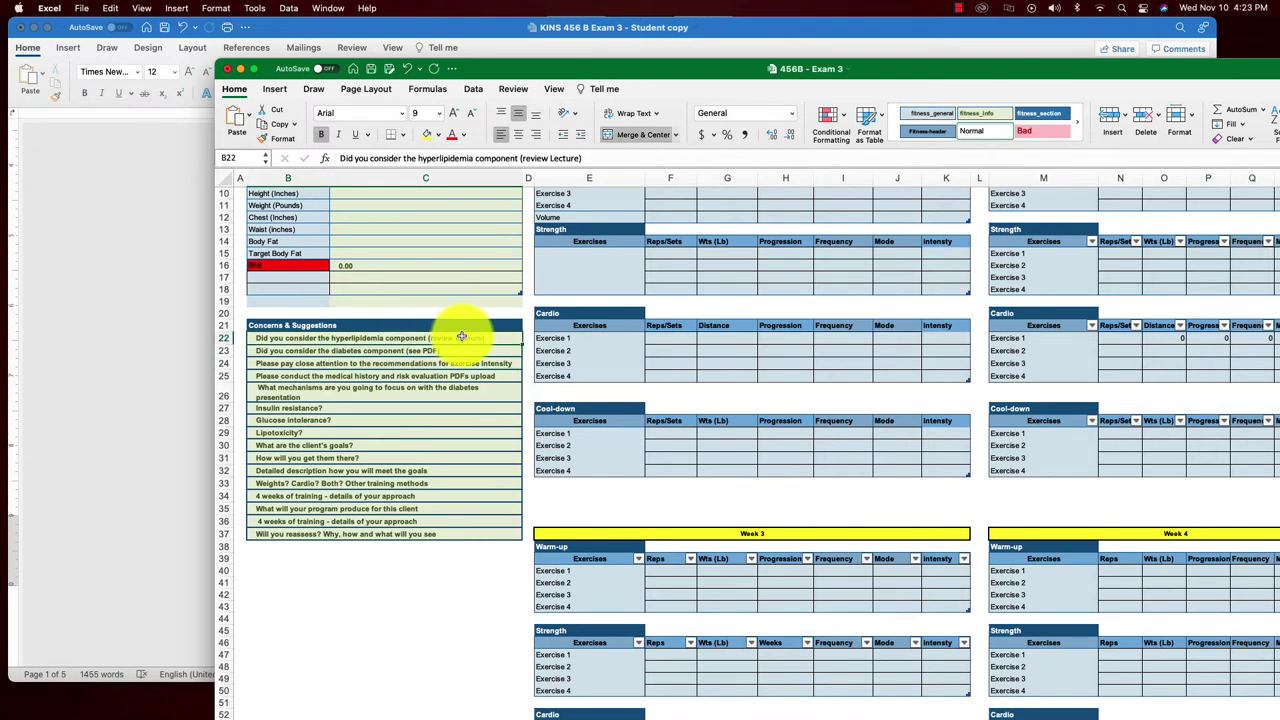
left_click(554, 157)
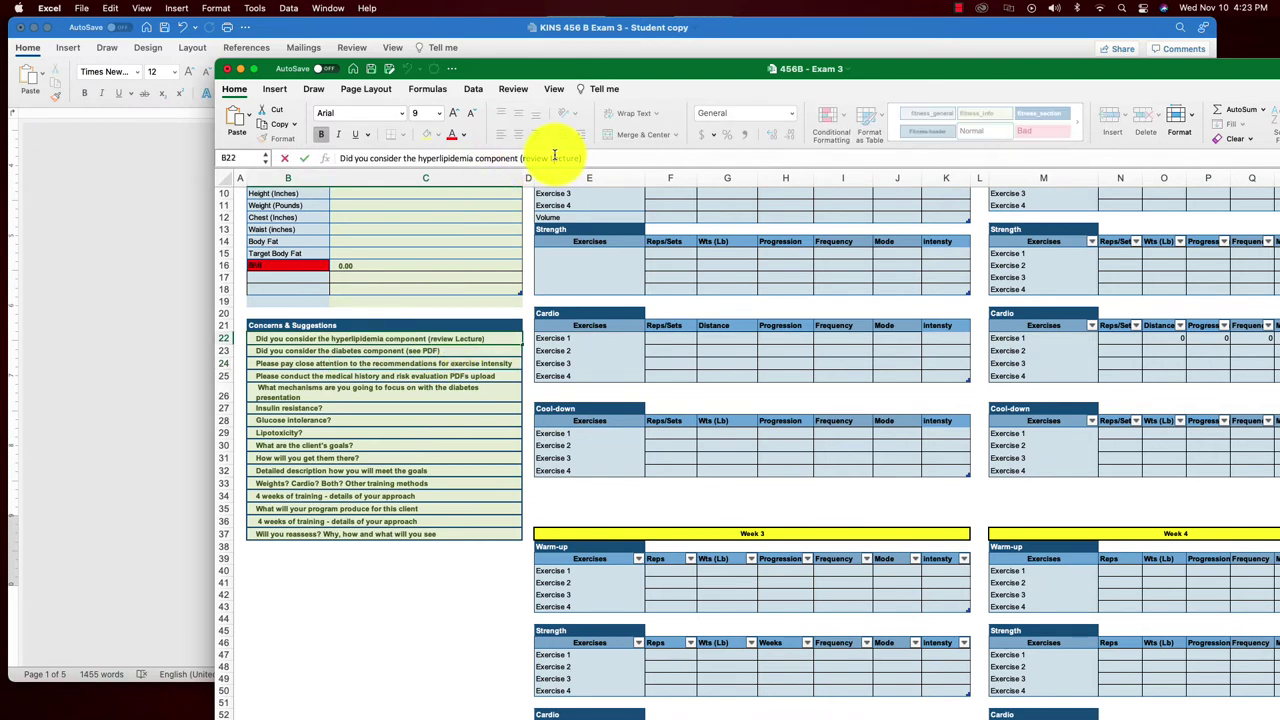
left_click(366, 392)
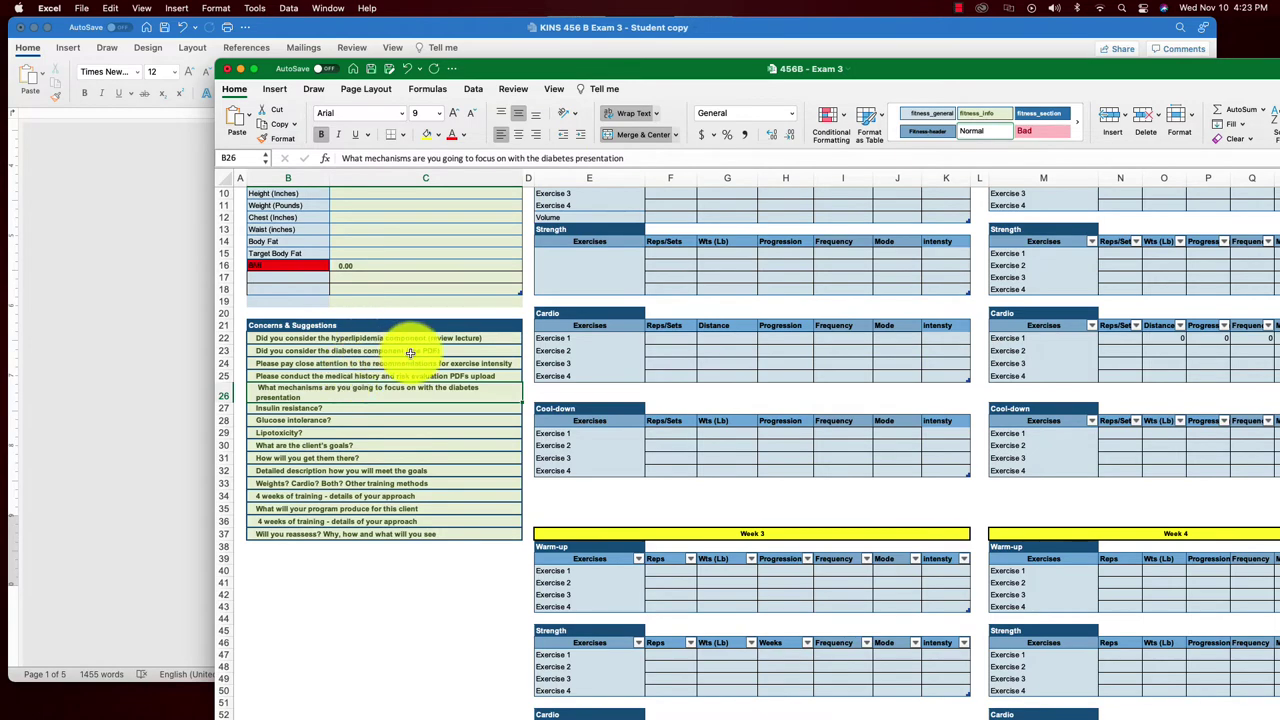
Move the Word exam document and the Excel workbook windows lower on the desktop.
left_click(151, 326)
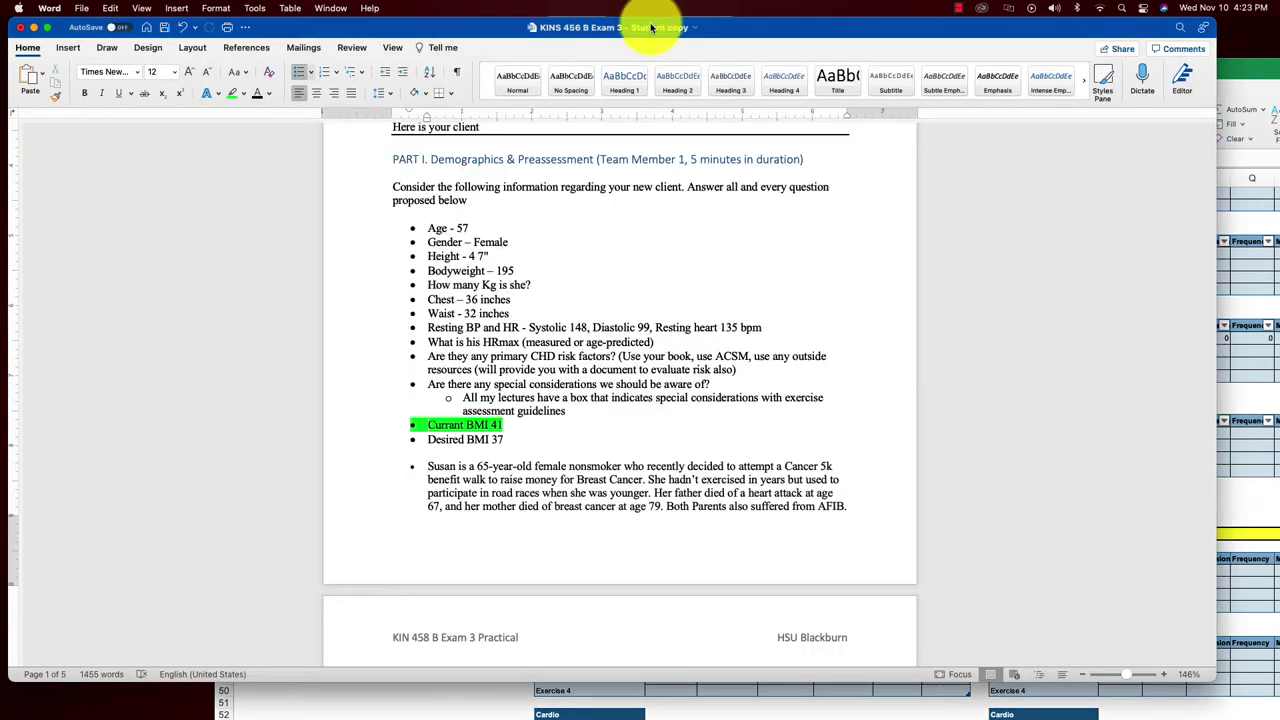
left_click_drag(648, 12, 691, 232)
left_click_drag(720, 70, 638, 319)
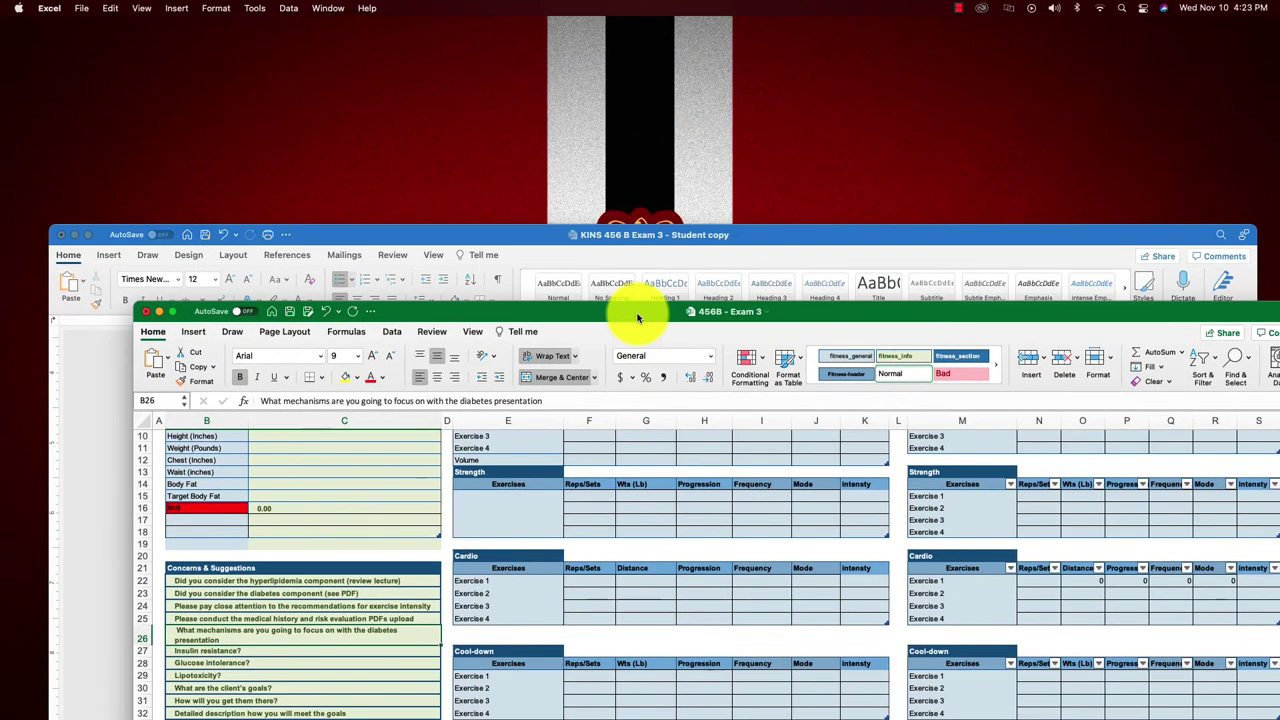
Switch to the diabetes PDF in Preview and examine the opening pages of Chapter 21, including the Type 1 Diabetes Mellitus section.
key("super+Tab")
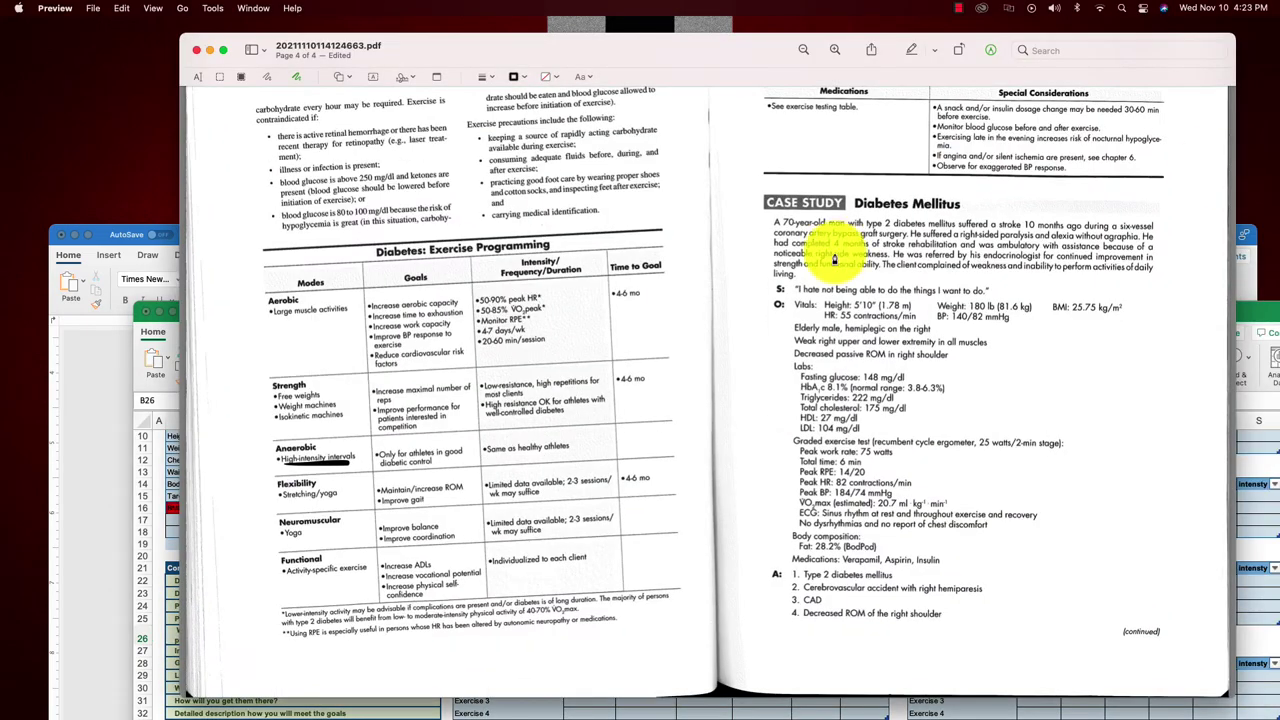
scroll(473, 338, "up", 5)
scroll(473, 340, "up", 10)
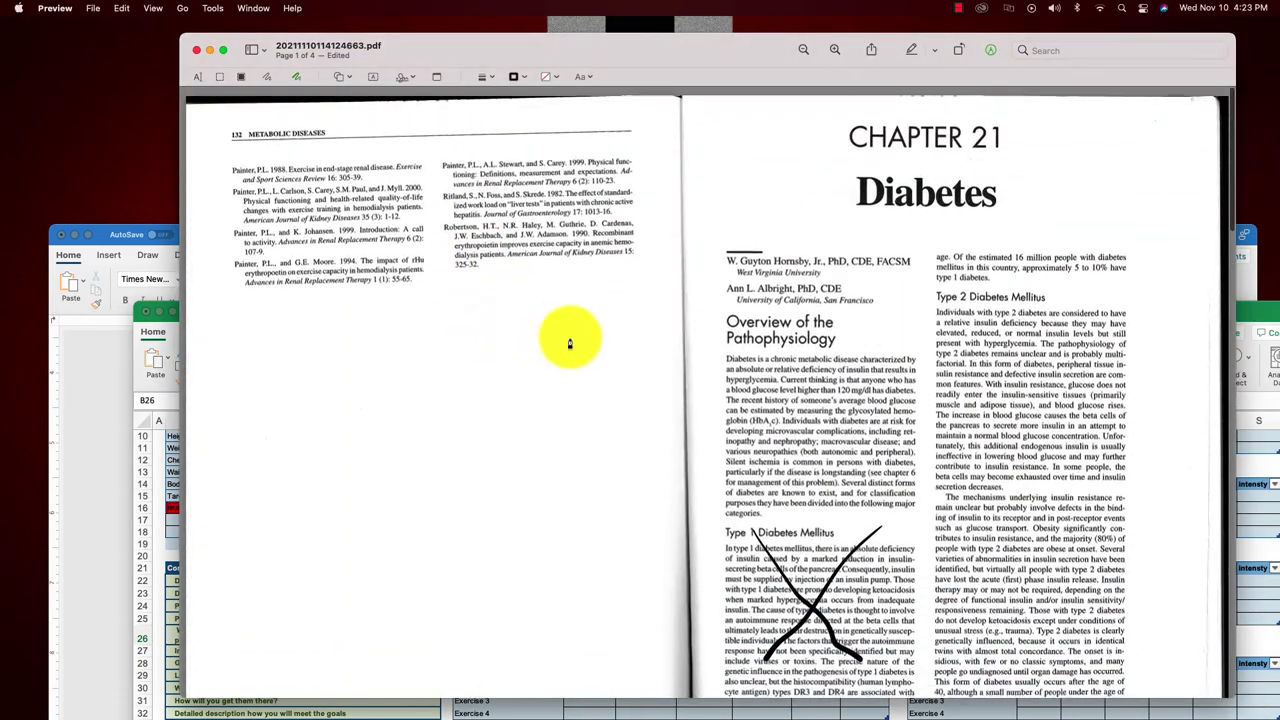
scroll(571, 343, "down", 5)
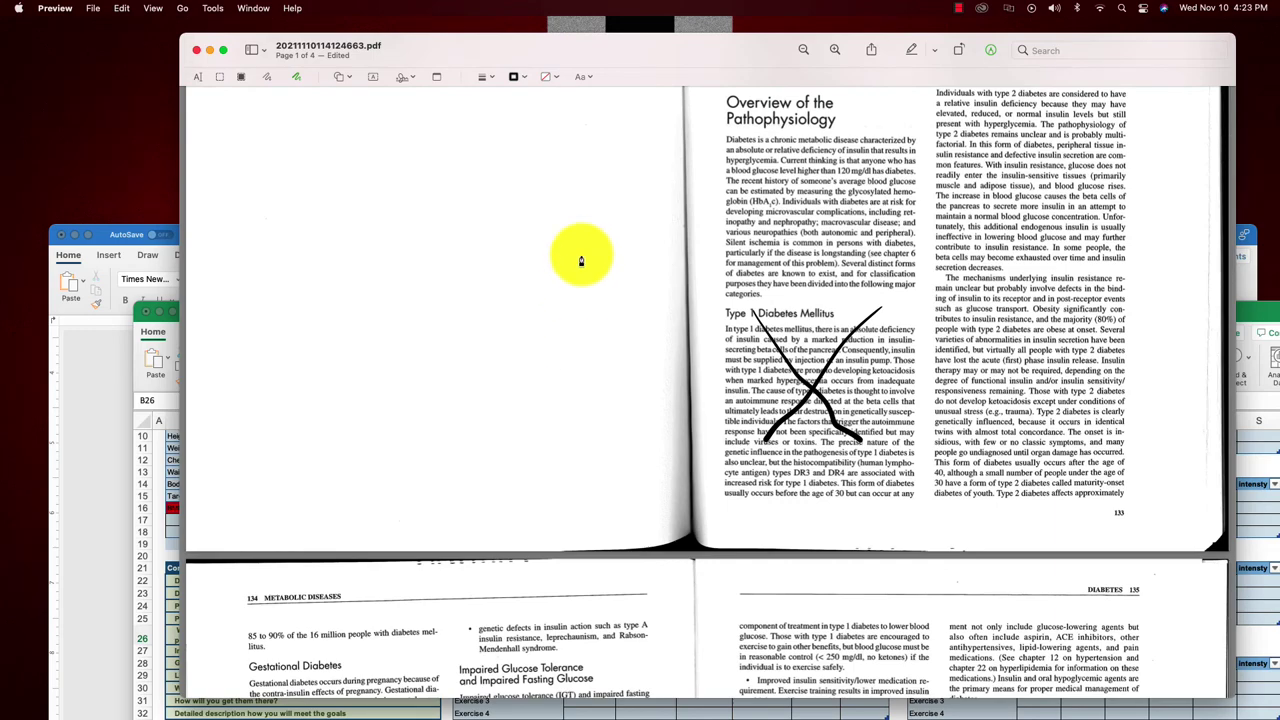
scroll(414, 229, "up", 5)
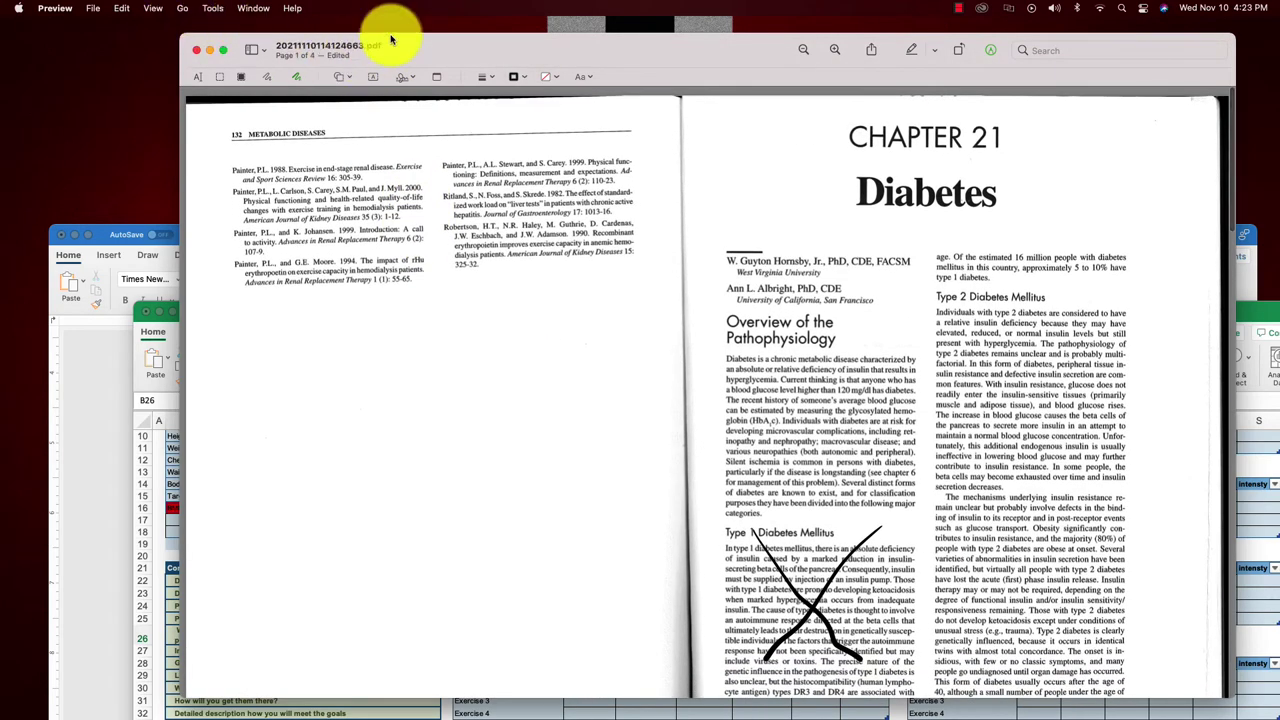
Move the Excel workbook window back up and examine the "Diabetes: Exercise Programming" table in the Preview PDF.
left_click_drag(420, 40, 1279, 40)
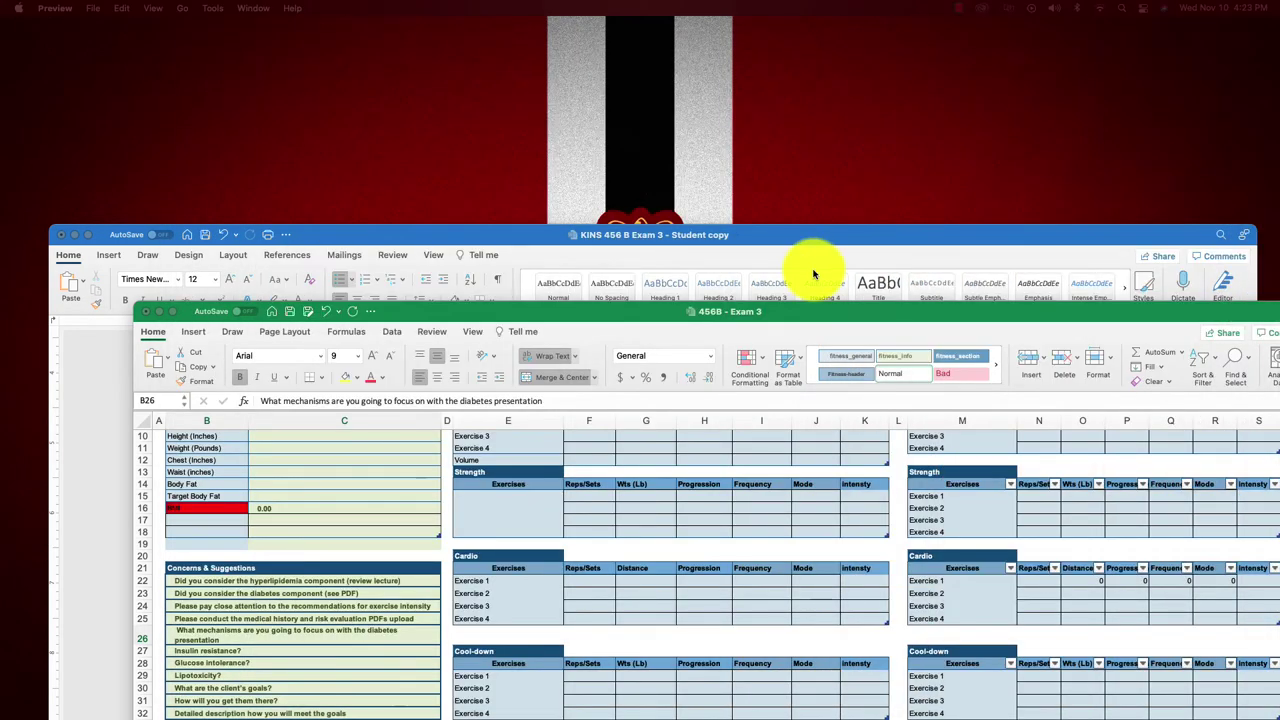
left_click_drag(786, 320, 741, 88)
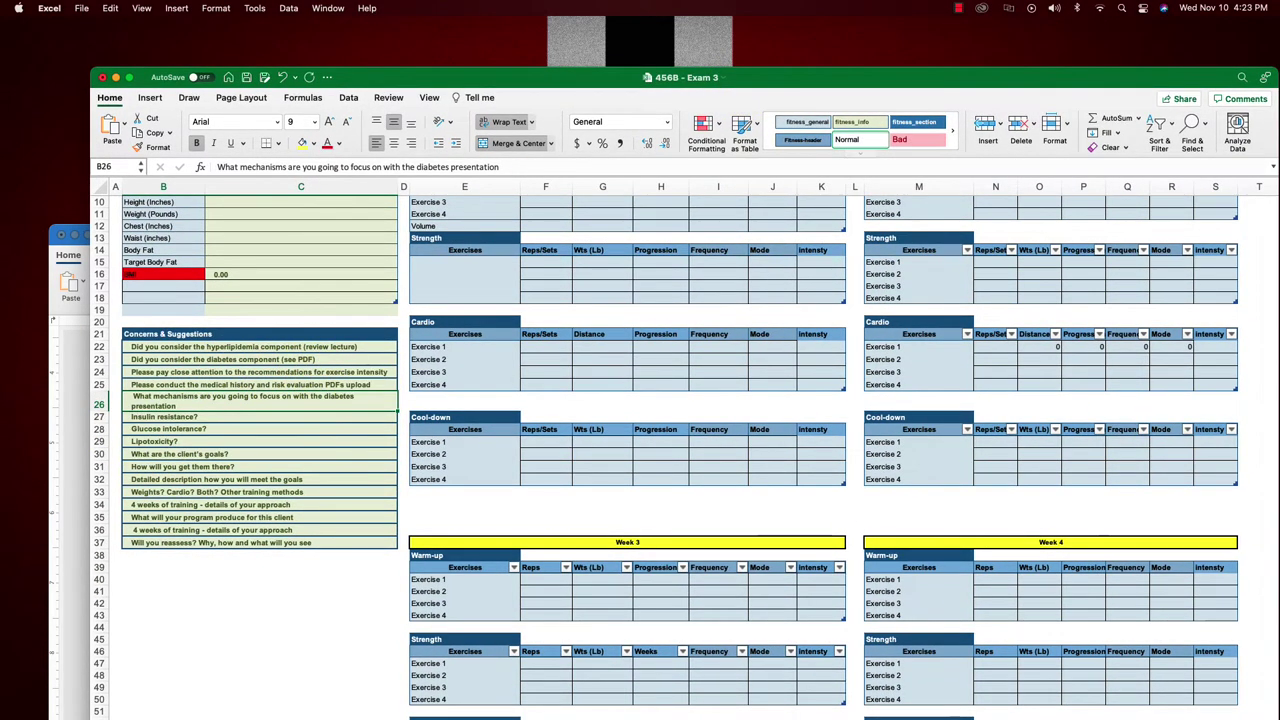
key("super+Tab")
scroll(791, 395, "down", 15)
scroll(791, 405, "down", 10)
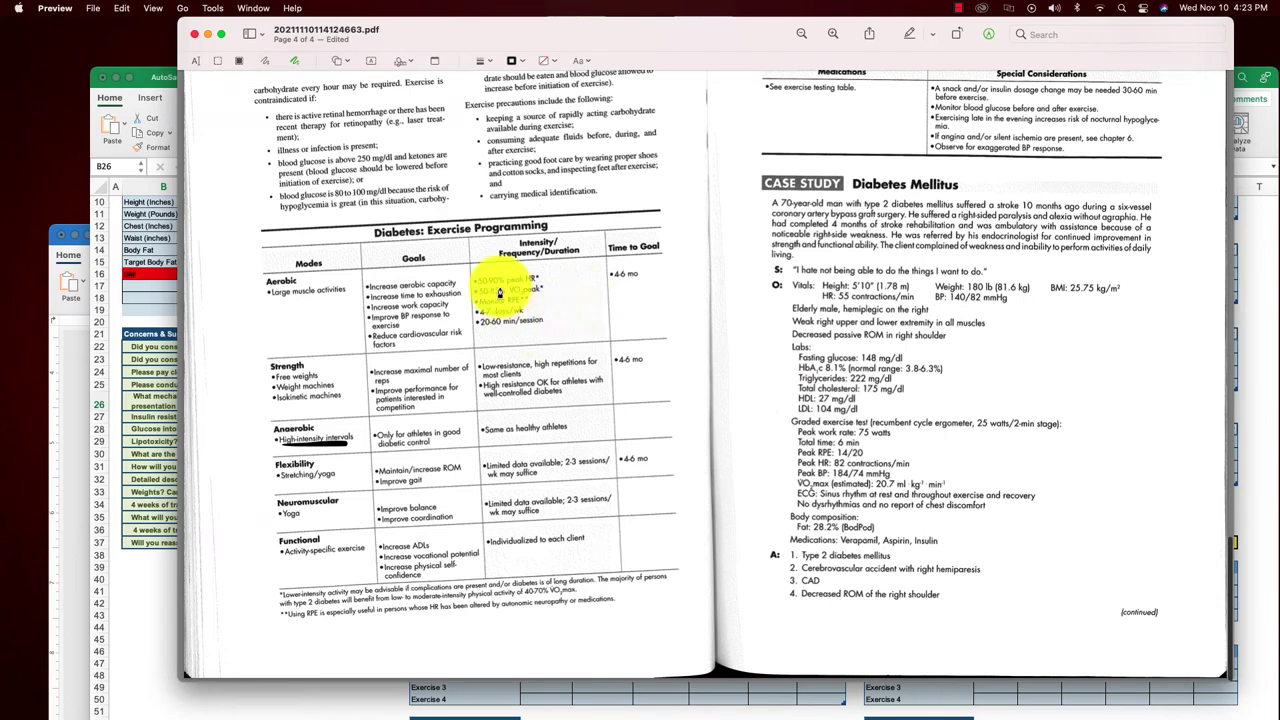
Switch to the risk factor PDF in Chrome and examine Appendix A.3 and the Appendix A.5 Lifestyle Evaluation.
left_click(140, 400)
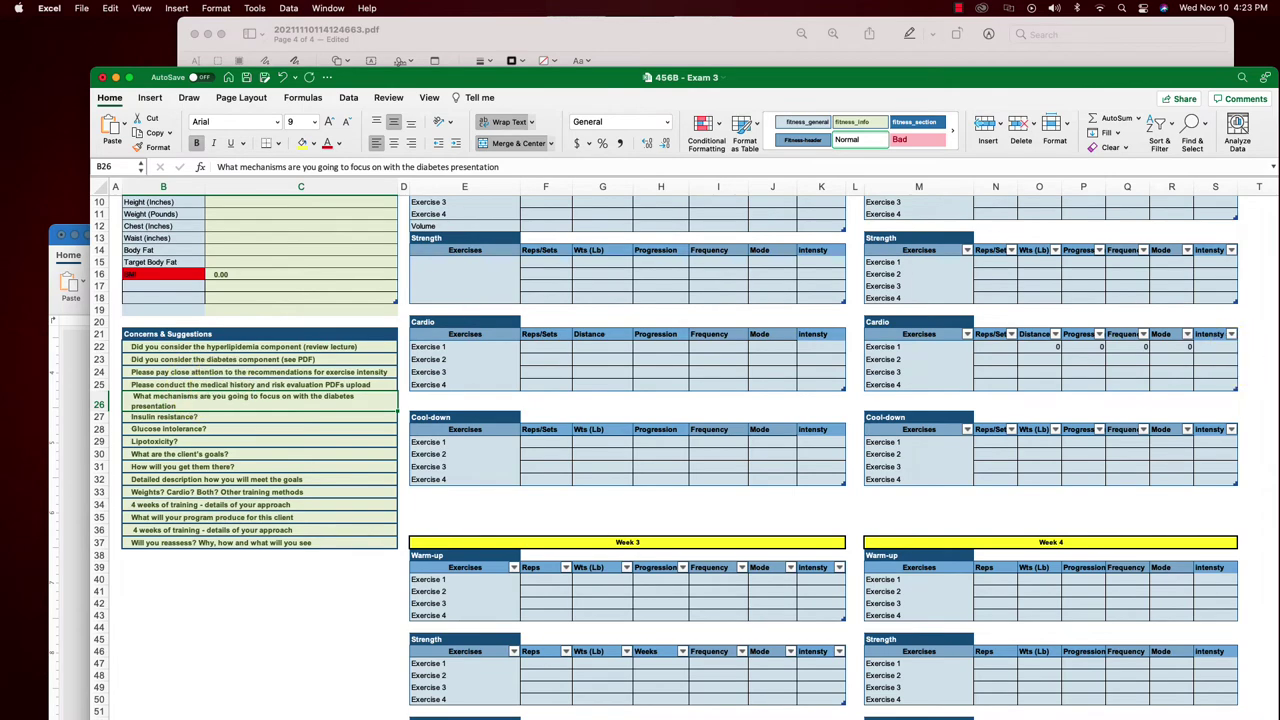
key("super+Tab")
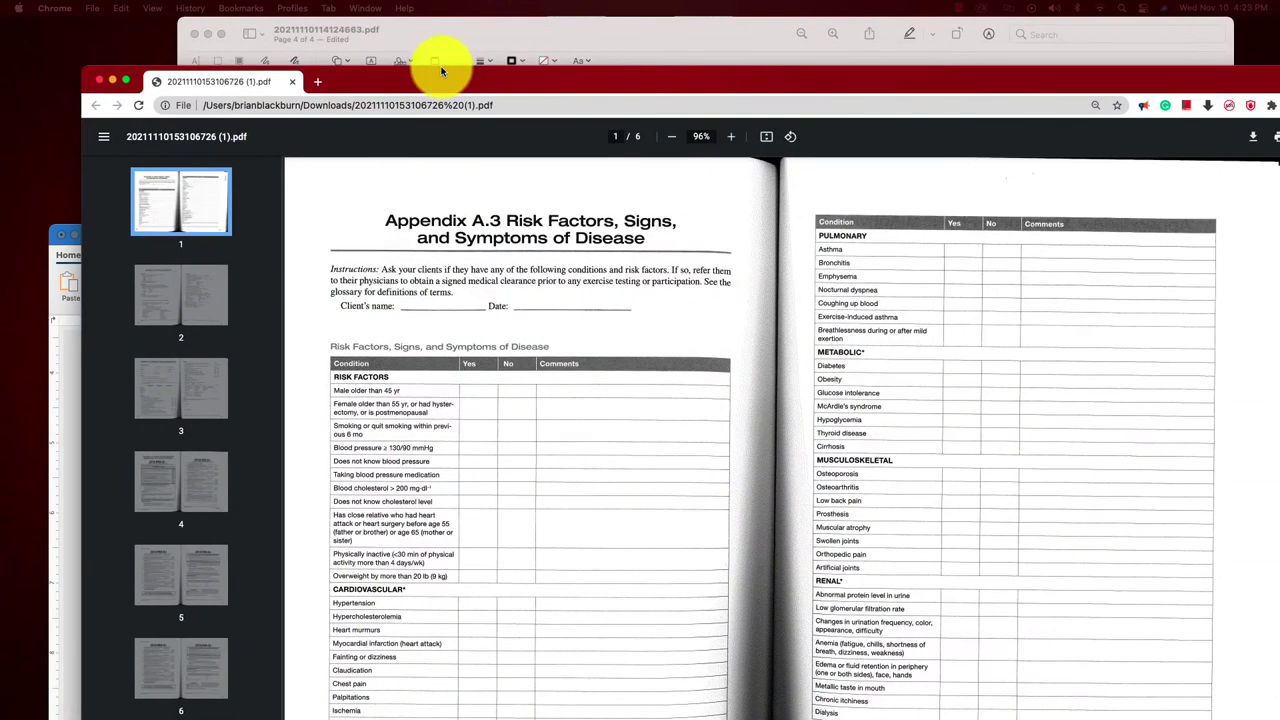
scroll(491, 314, "down", 10)
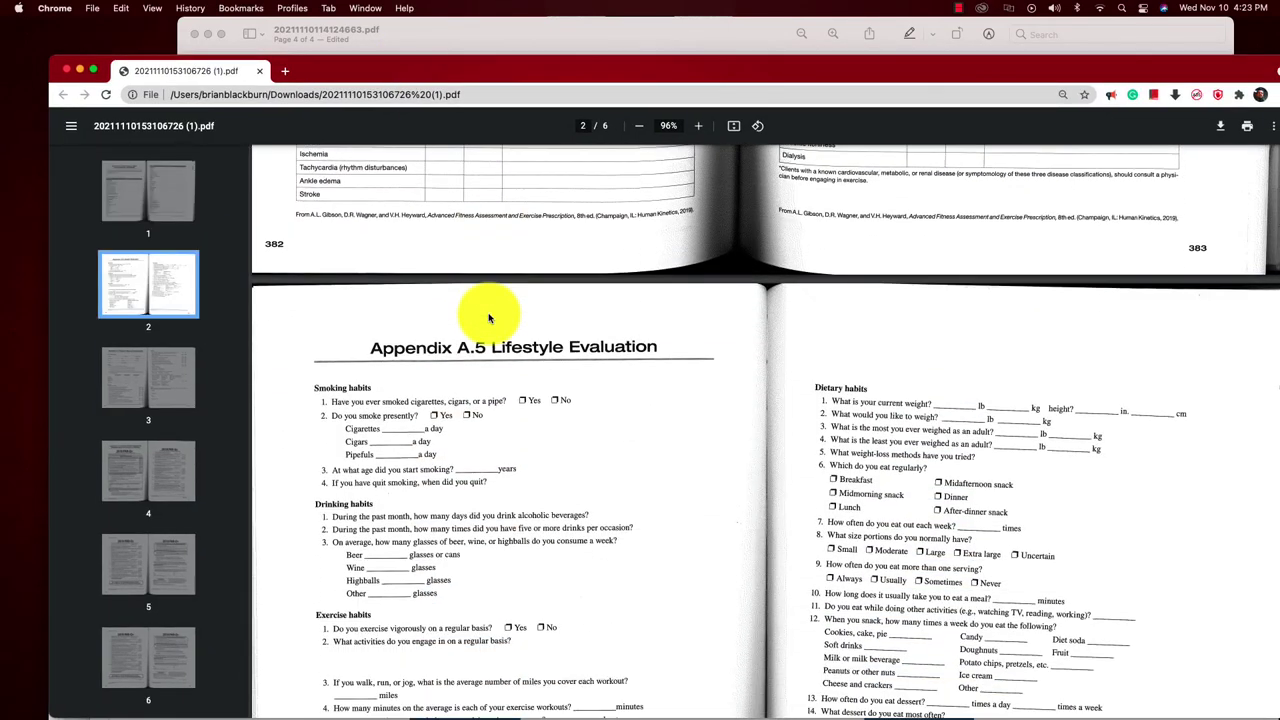
Review the workbook's client and concerns tables in Excel, then compare them with the PART I demographics in the Word exam document.
key("super+Tab")
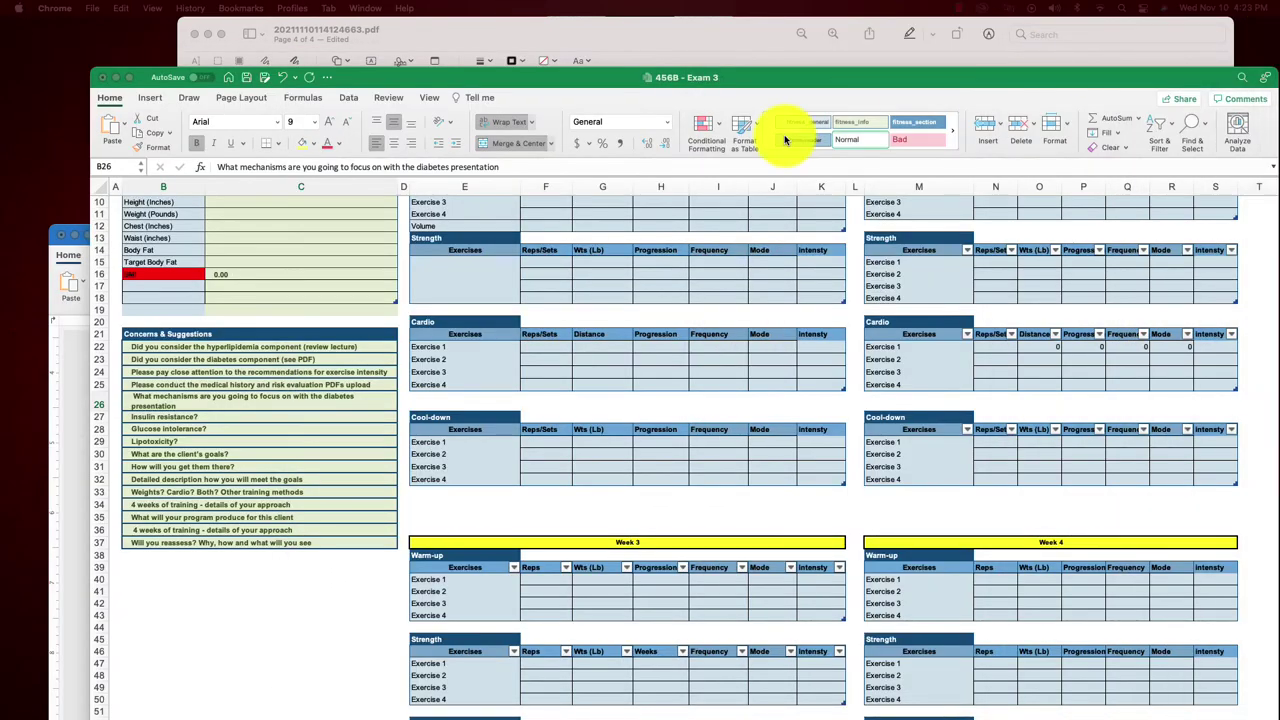
scroll(423, 349, "up", 5)
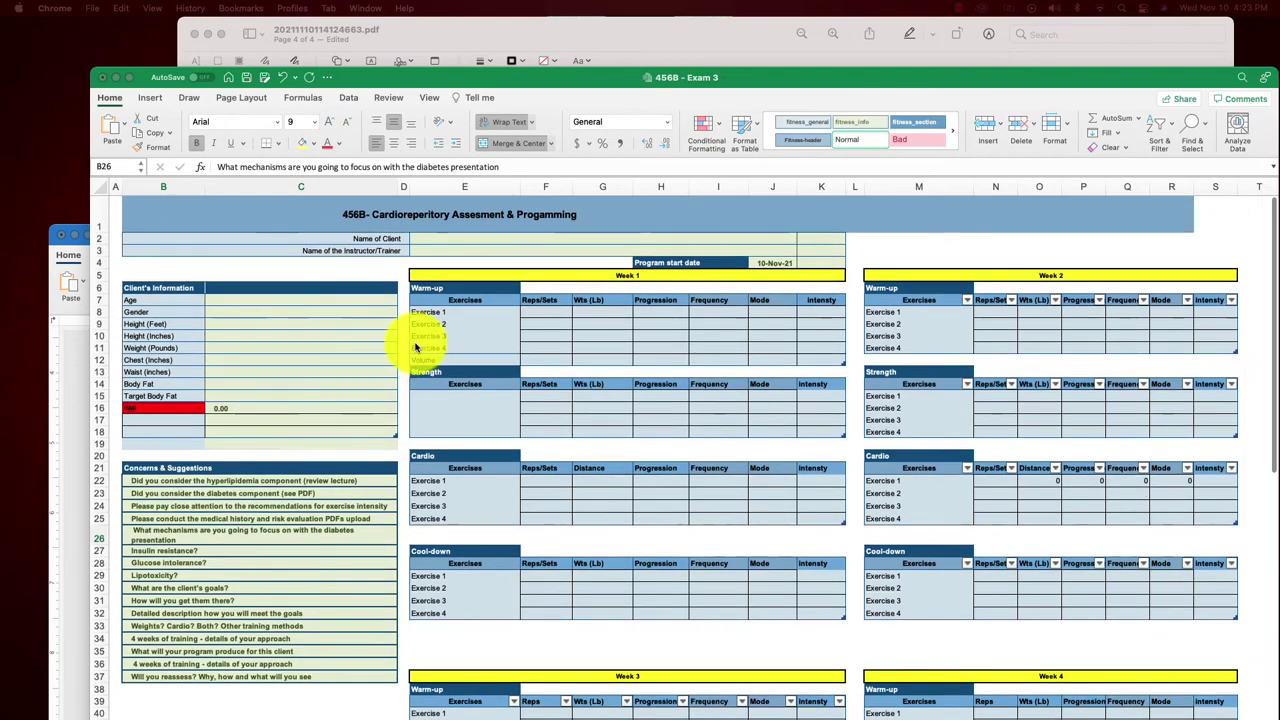
scroll(368, 371, "down", 3)
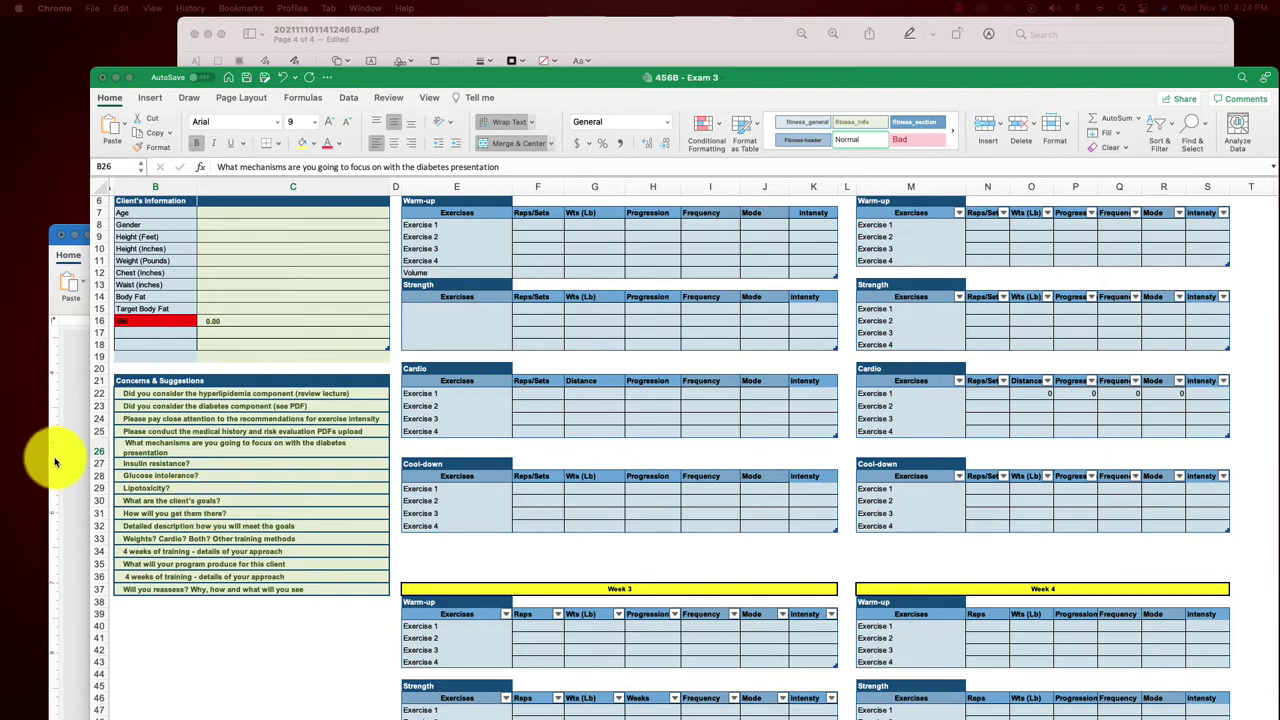
left_click(68, 414)
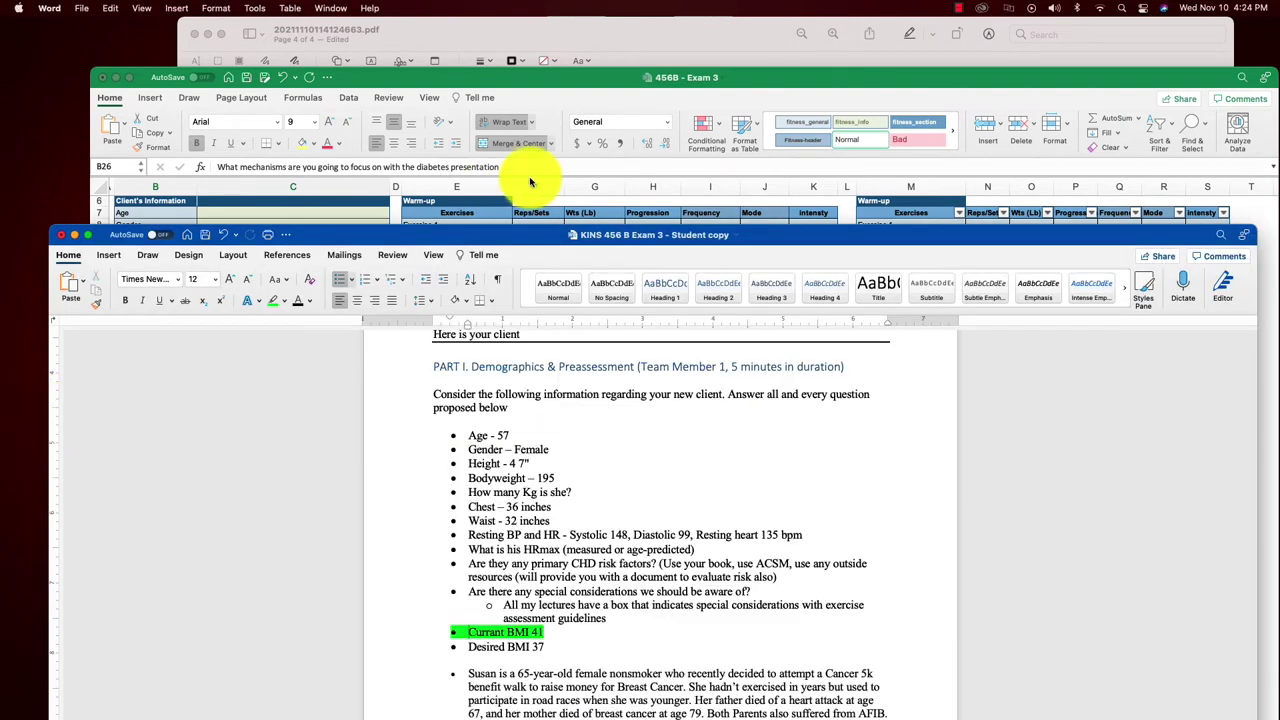
left_click_drag(491, 232, 495, 133)
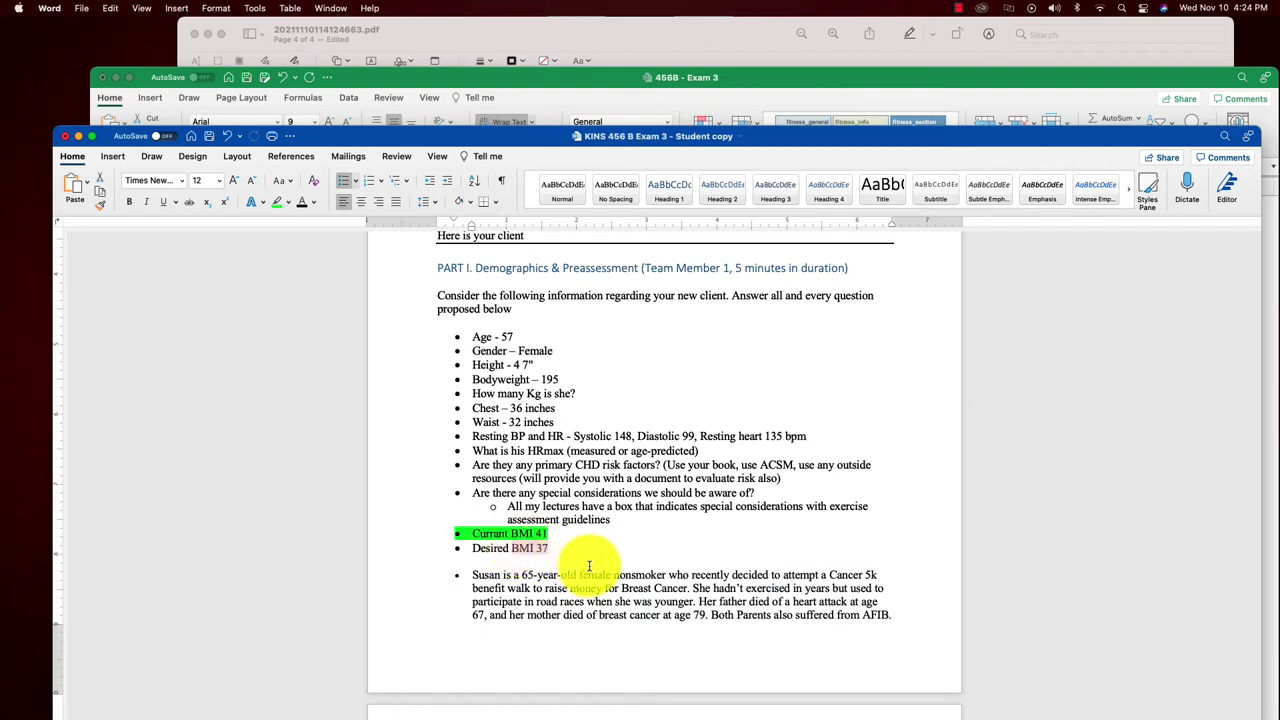
Bring the Excel workbook forward, move it aside, and read the Word exam document through to the PART 4 Fitness RX requirements.
left_click(379, 80)
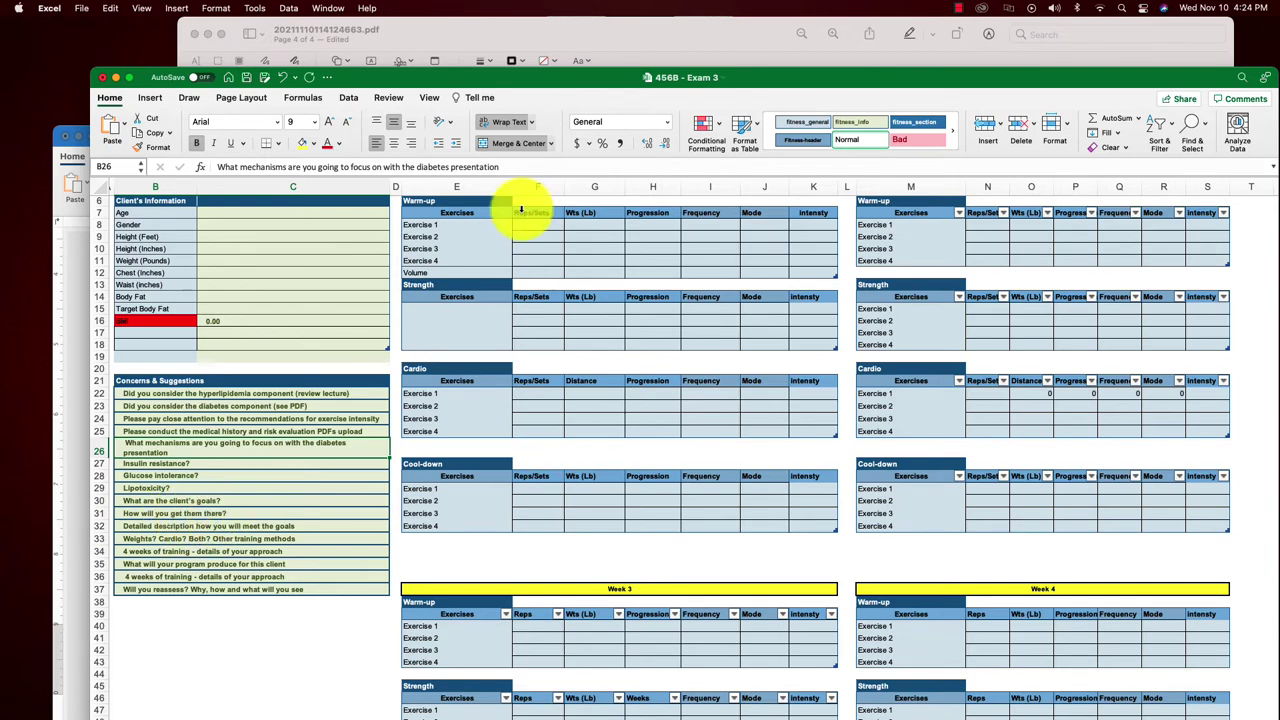
double_click(766, 78)
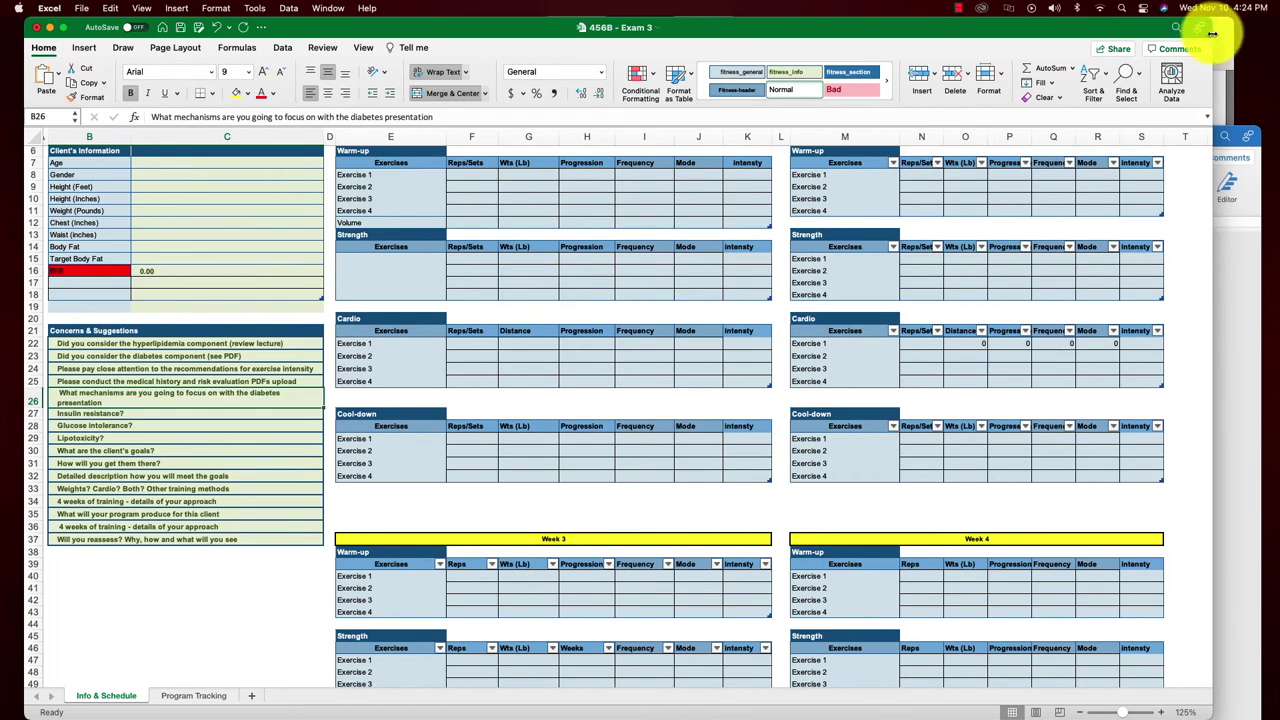
double_click(590, 22)
left_click(648, 214)
scroll(588, 430, "down", 15)
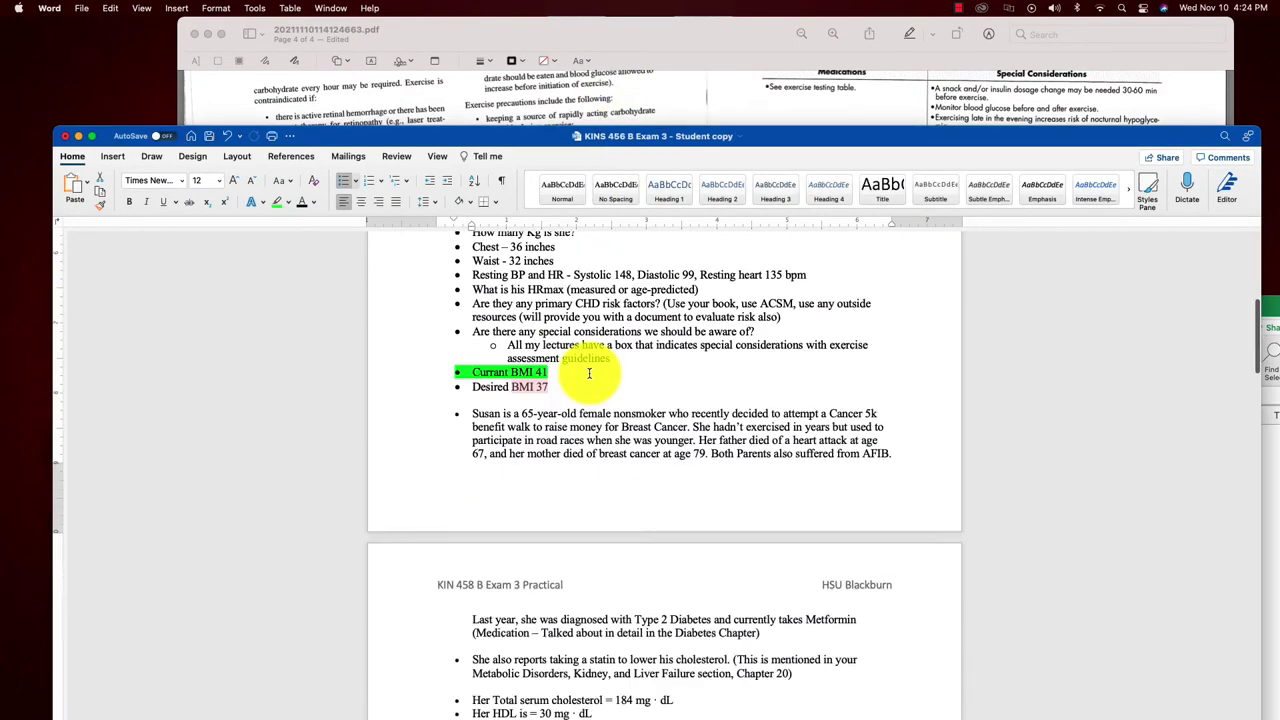
scroll(588, 383, "down", 10)
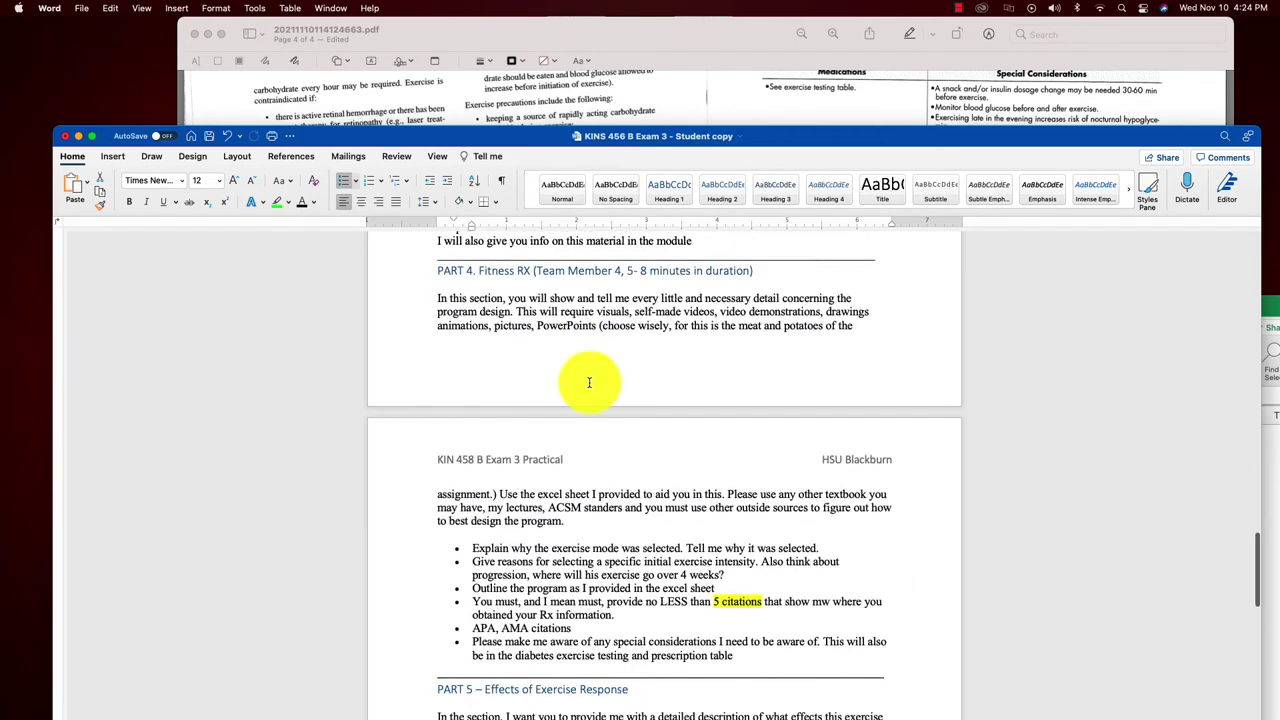
Read the PART 4 Fitness RX requirements and the PART 5 Effects of Exercise Response section in the Word exam document.
scroll(573, 456, "up", 4)
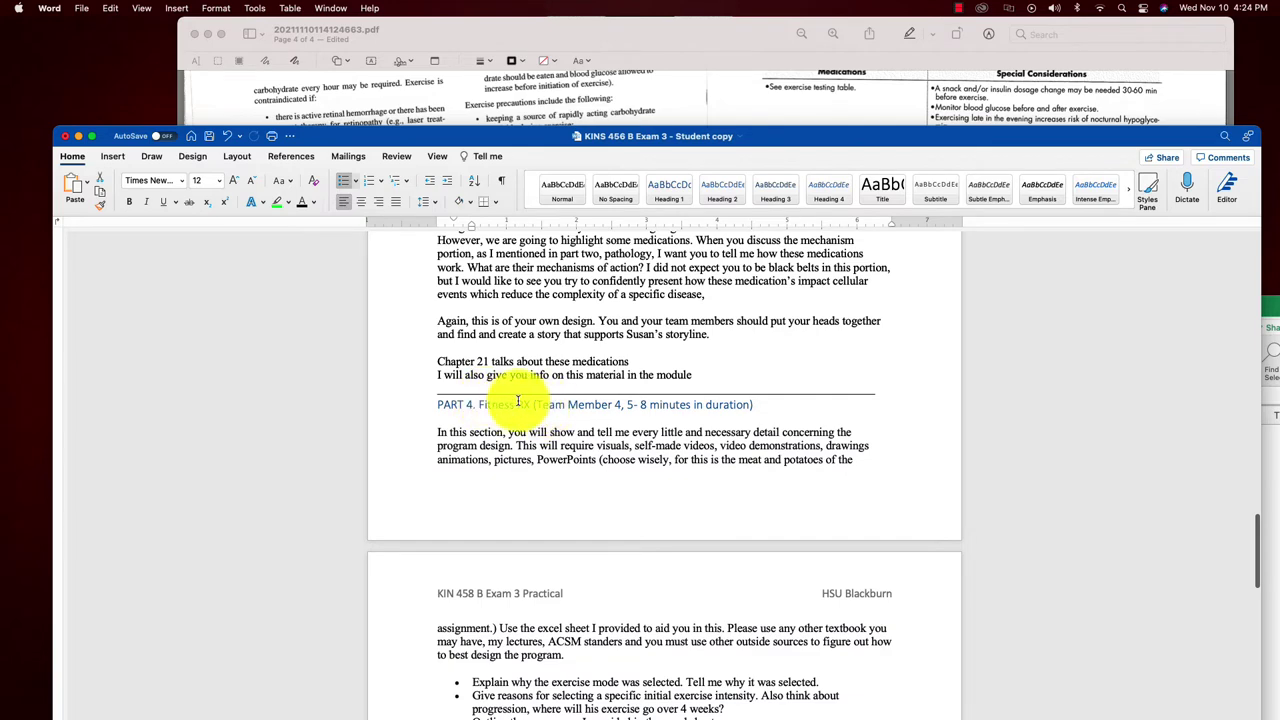
scroll(548, 405, "down", 2)
scroll(548, 405, "down", 8)
scroll(657, 323, "up", 2)
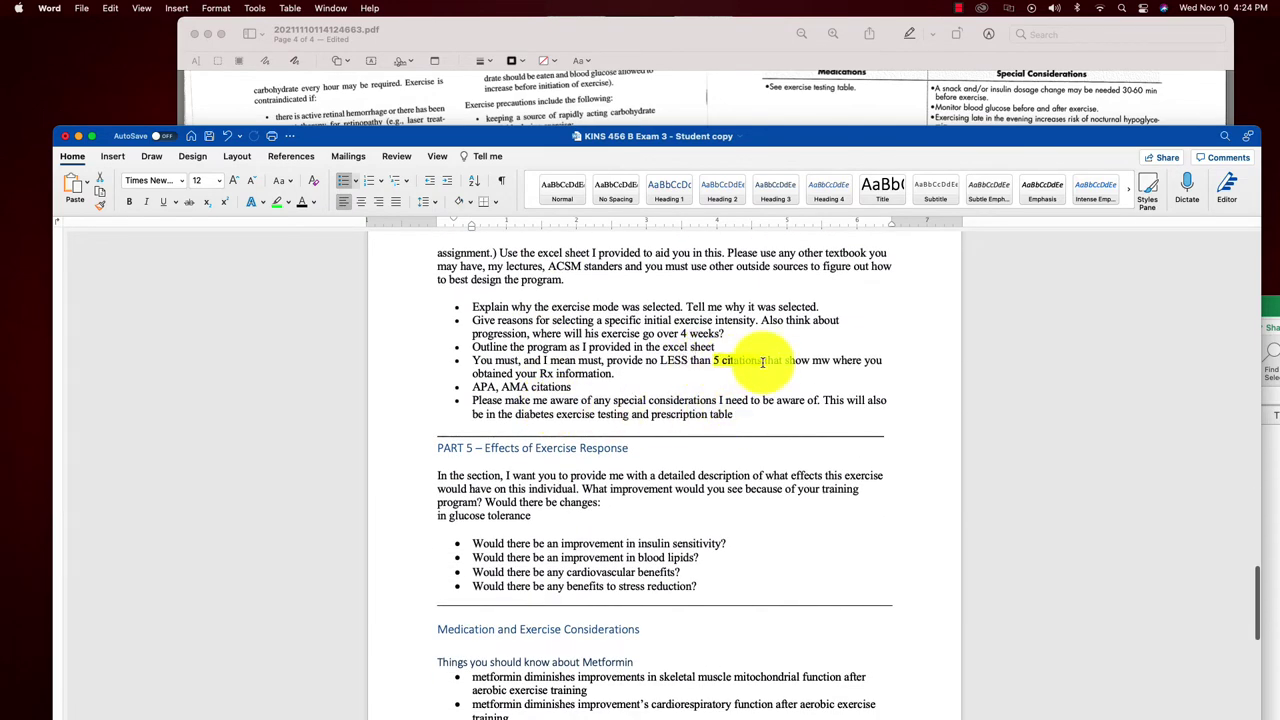
Minimize the PDF window, move the Word document down out of the way, and bring the Excel workbook up to its Week 1 tables.
double_click(710, 48)
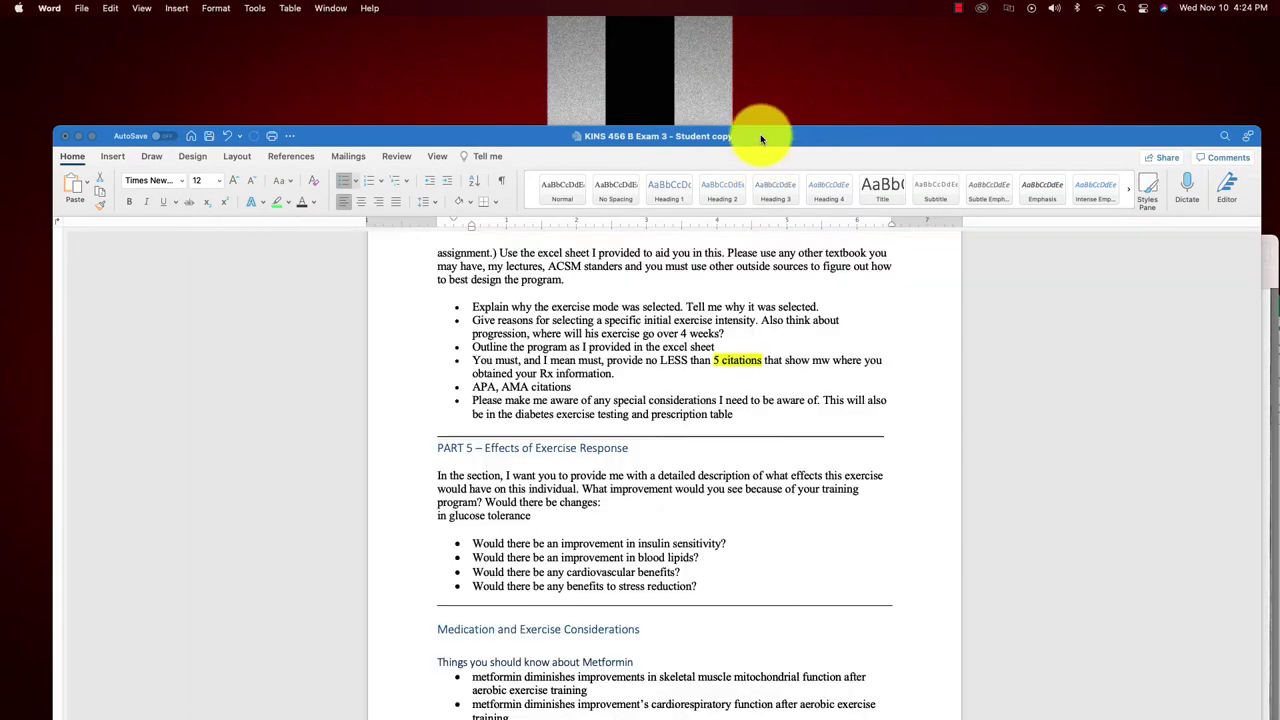
left_click_drag(760, 139, 793, 291)
left_click_drag(763, 250, 871, 534)
left_click(823, 294)
left_click_drag(823, 294, 870, 680)
left_click_drag(823, 303, 755, 29)
scroll(360, 230, "up", 1)
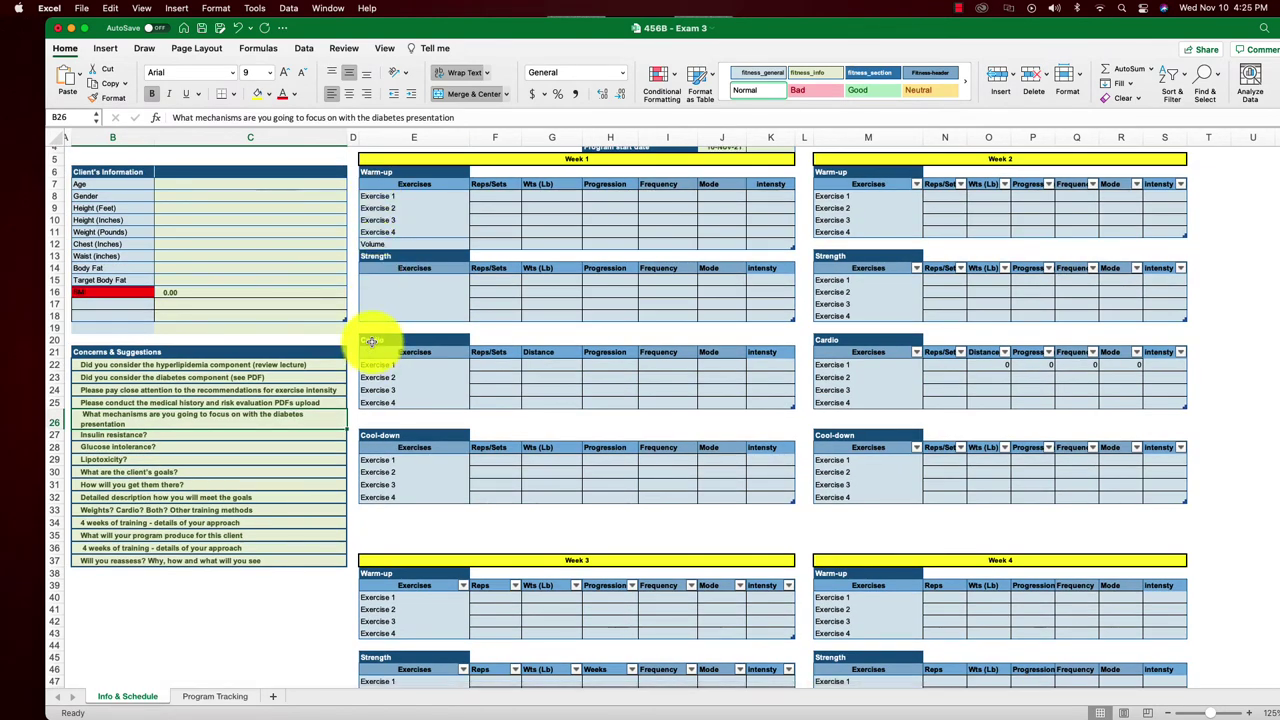
scroll(372, 325, "up", 3)
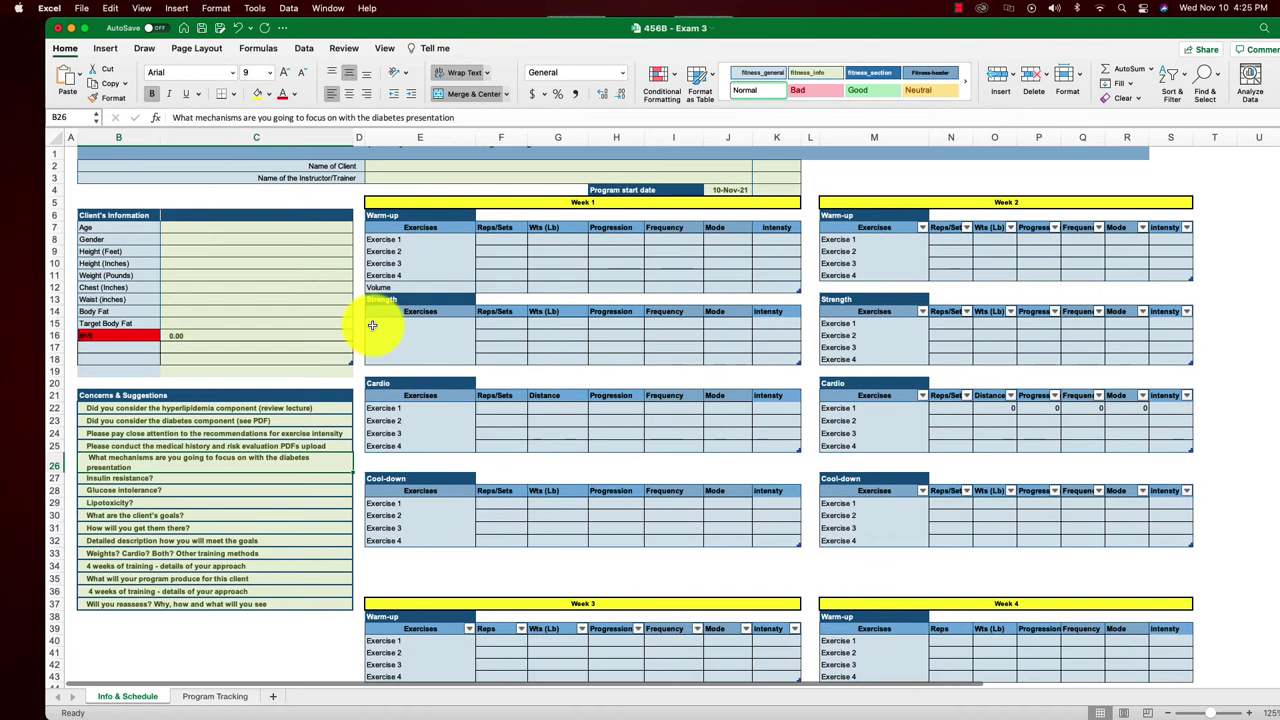
Enter Static as the first Week 1 Warm-up exercise and clear the Exercise 2 to 4 and Volume labels below it.
left_click(378, 242)
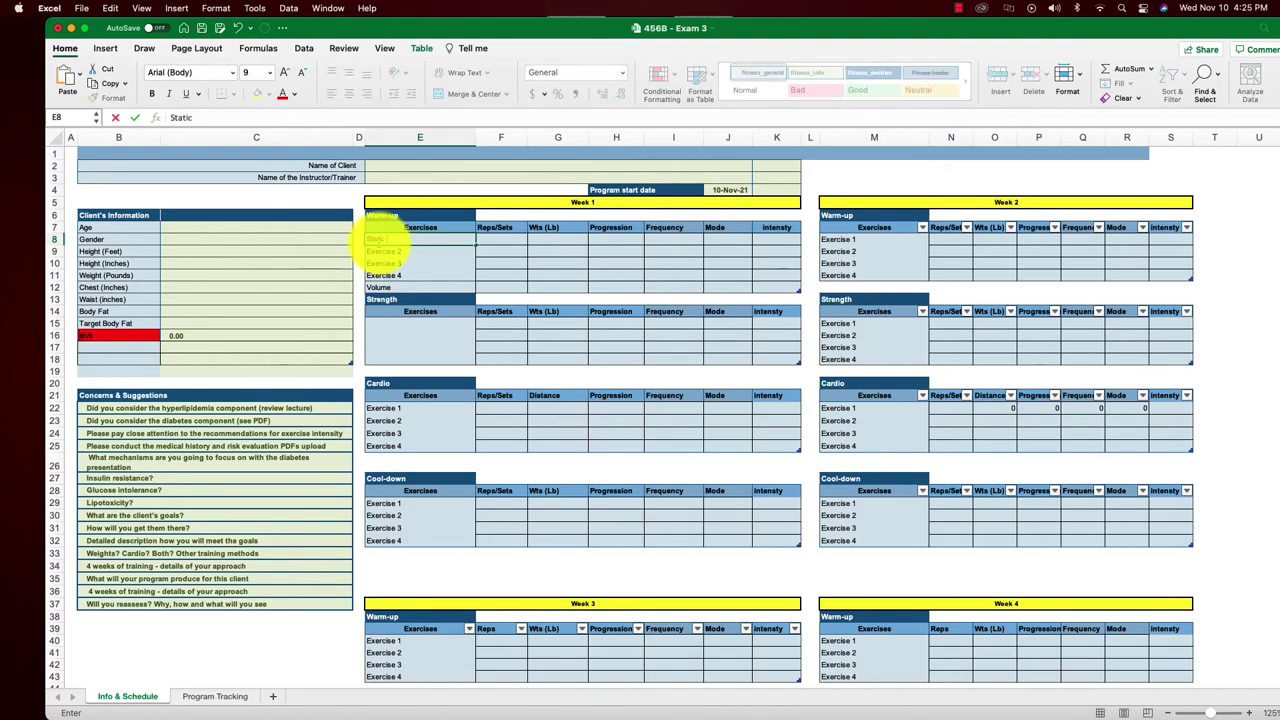
type("Static")
key("Return")
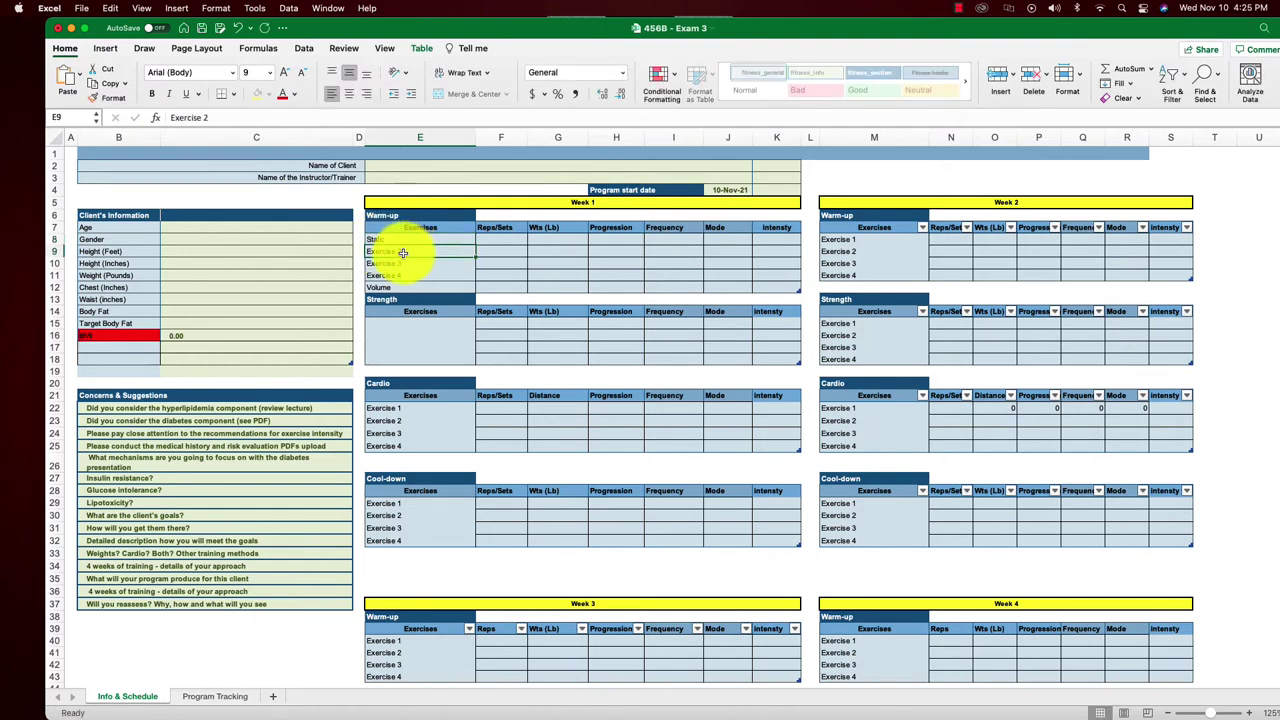
key("Delete")
left_click(392, 274)
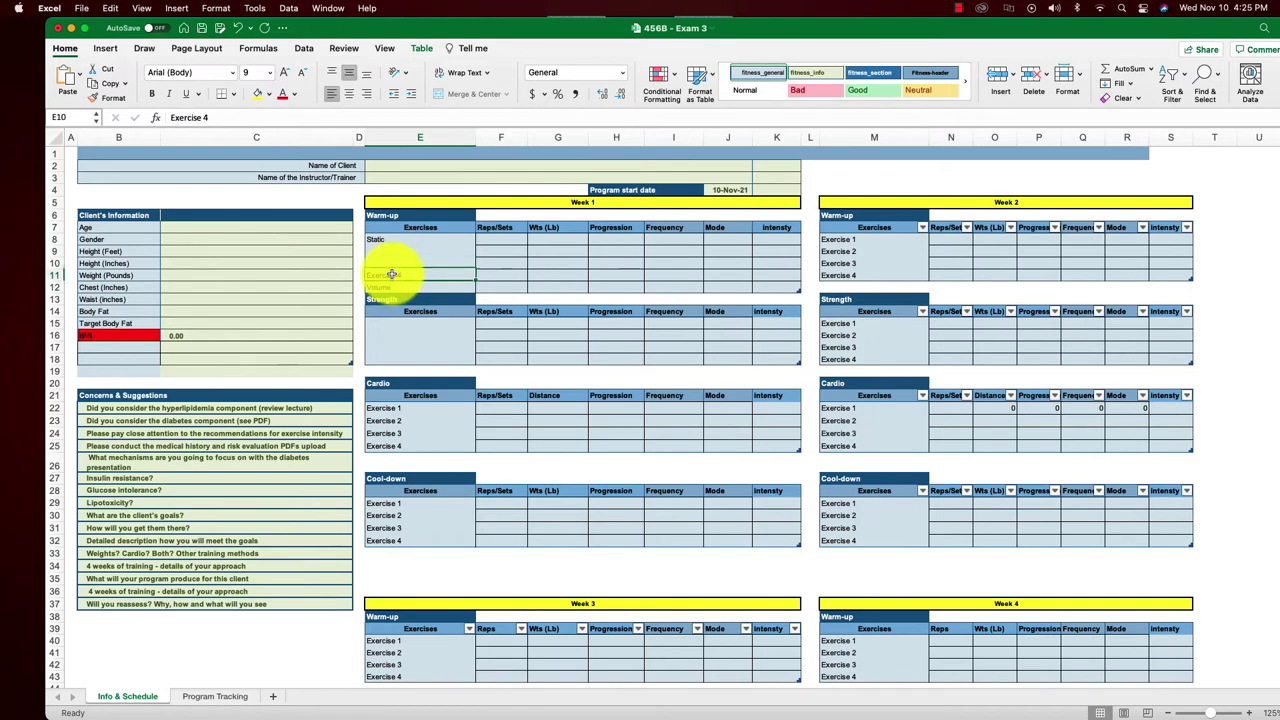
key("Down")
key("Delete")
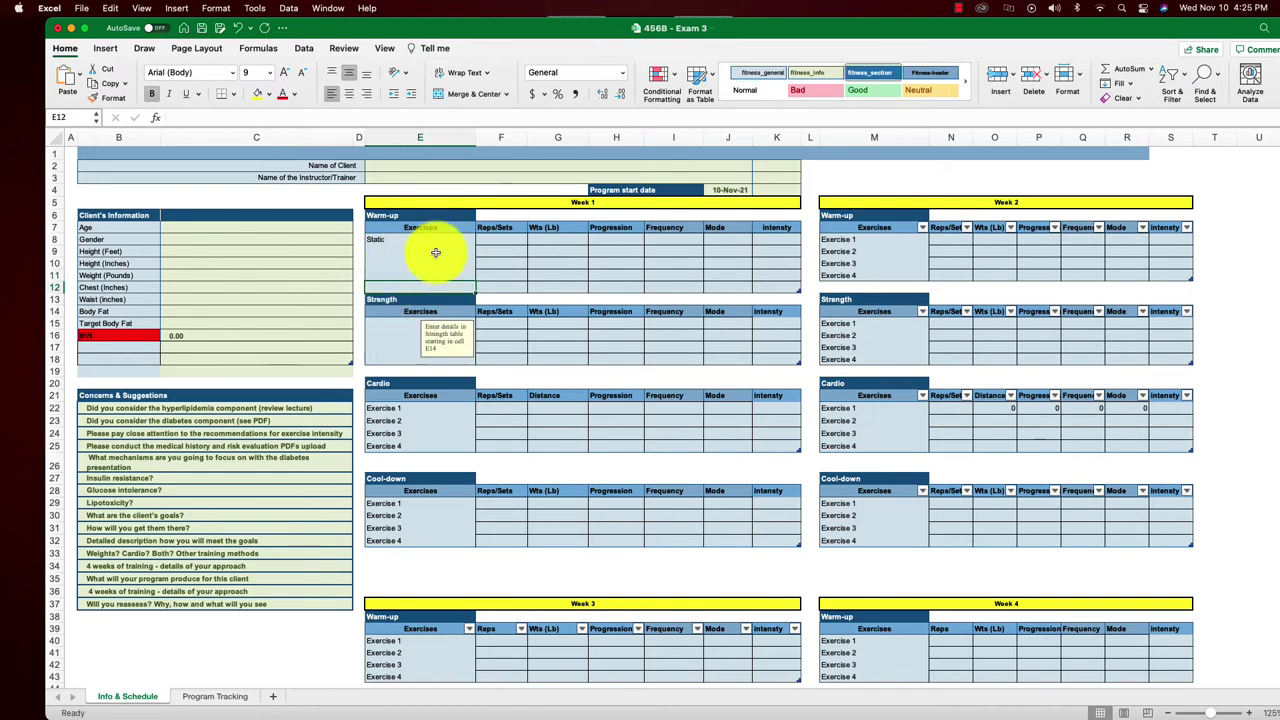
Enter 5 as the weight in the first Week 1 Warm-up row and clear the Static exercise entry.
left_click(481, 235)
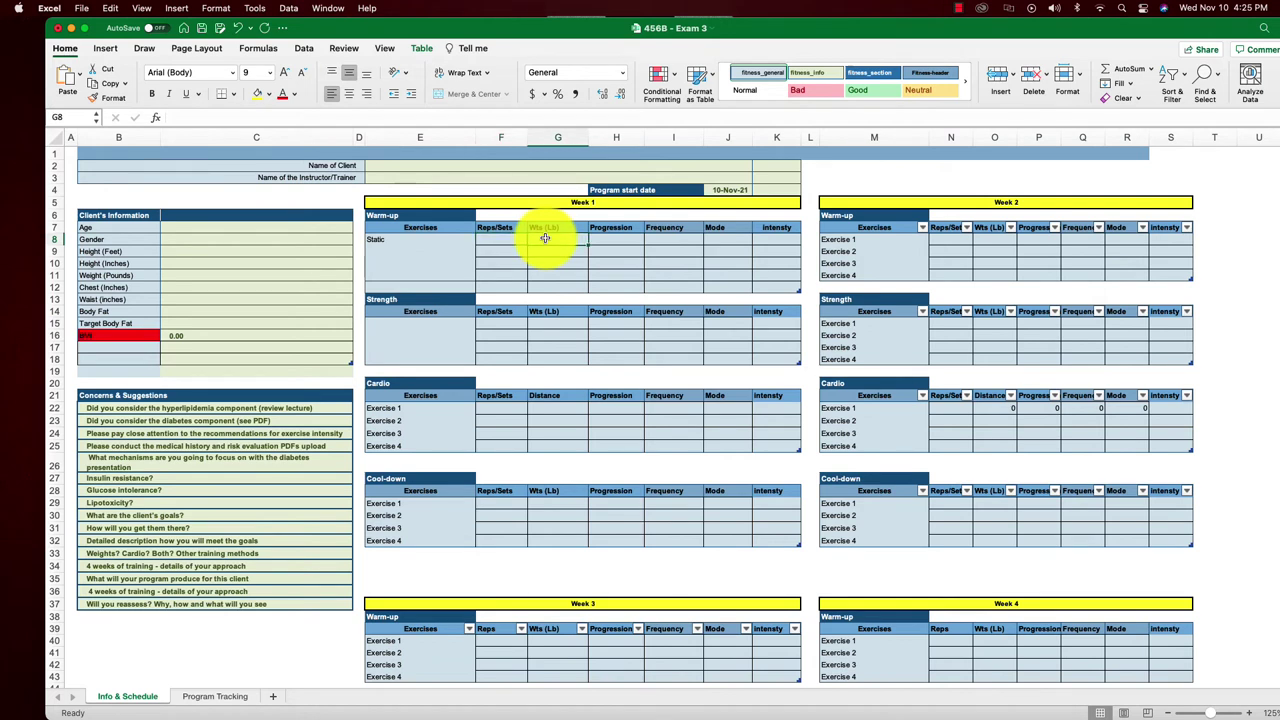
type("5")
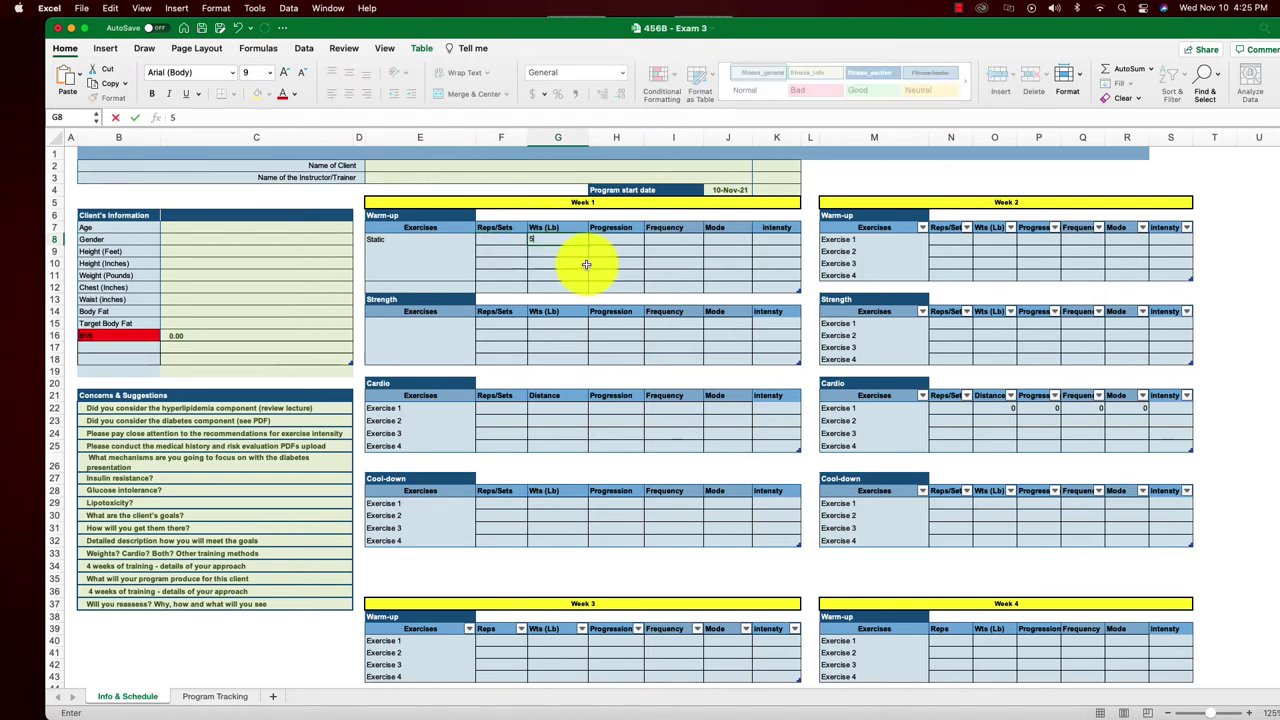
left_click(612, 238)
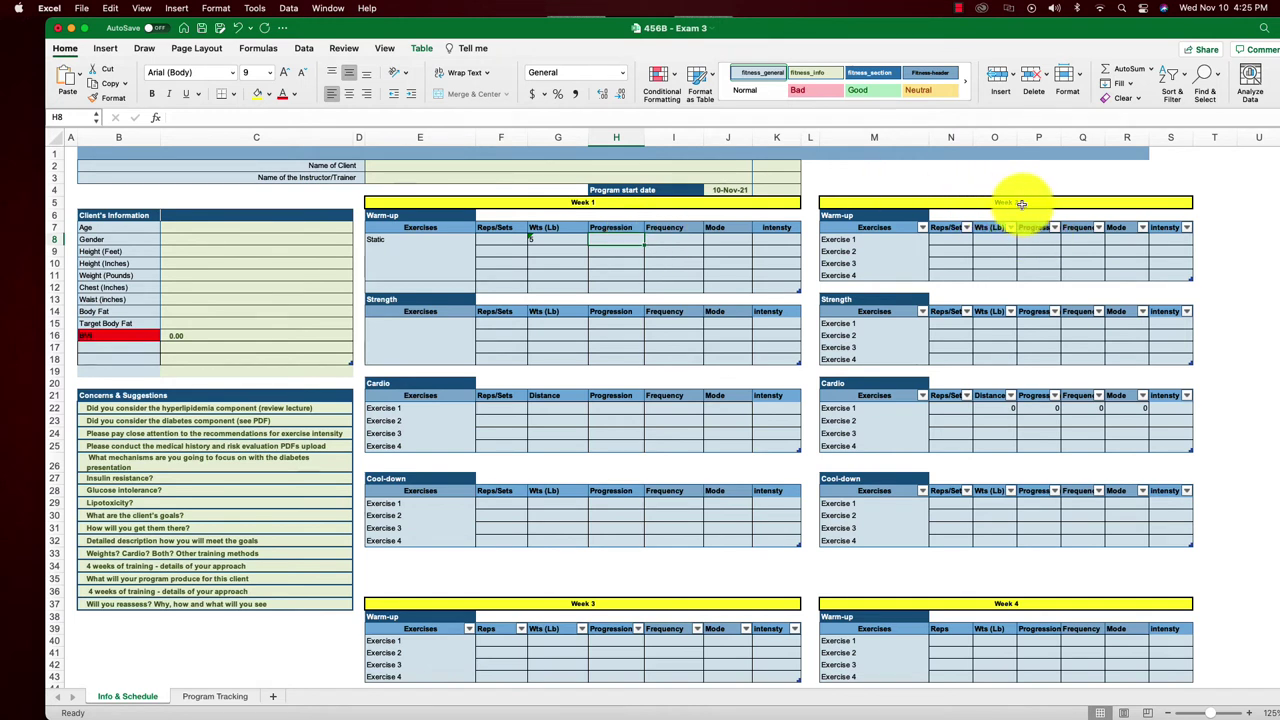
left_click(389, 240)
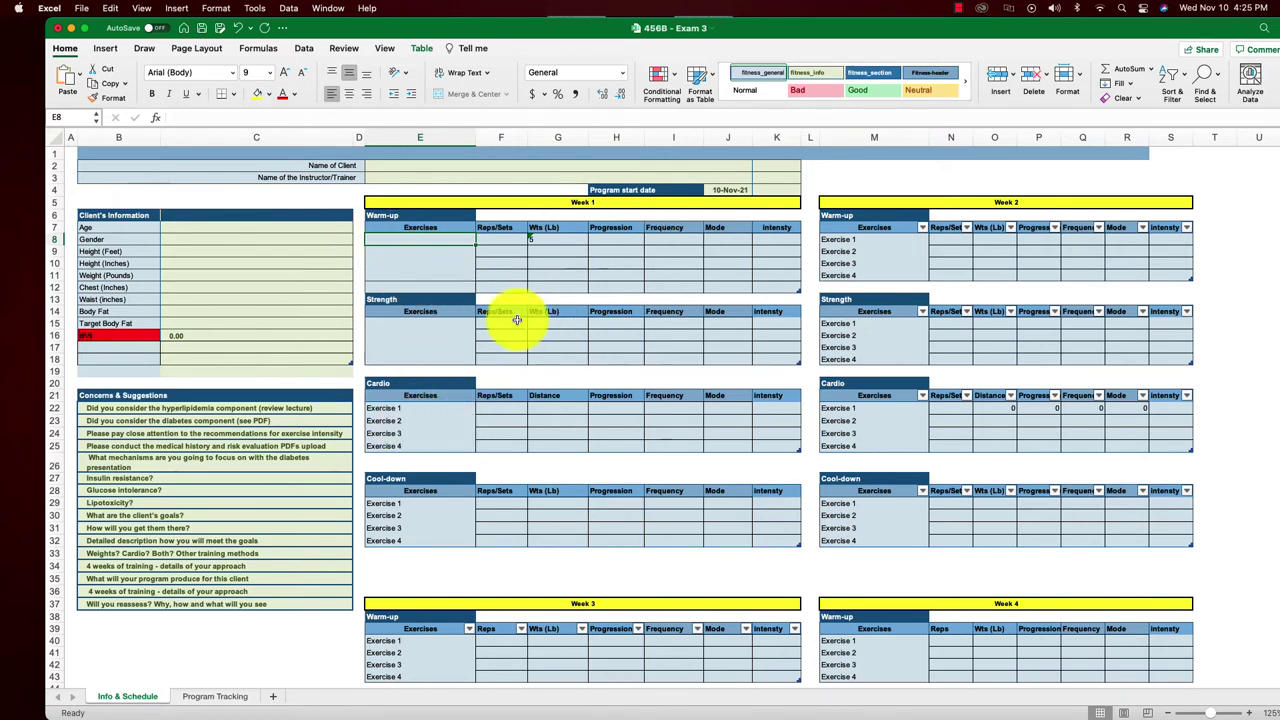
left_click(725, 238)
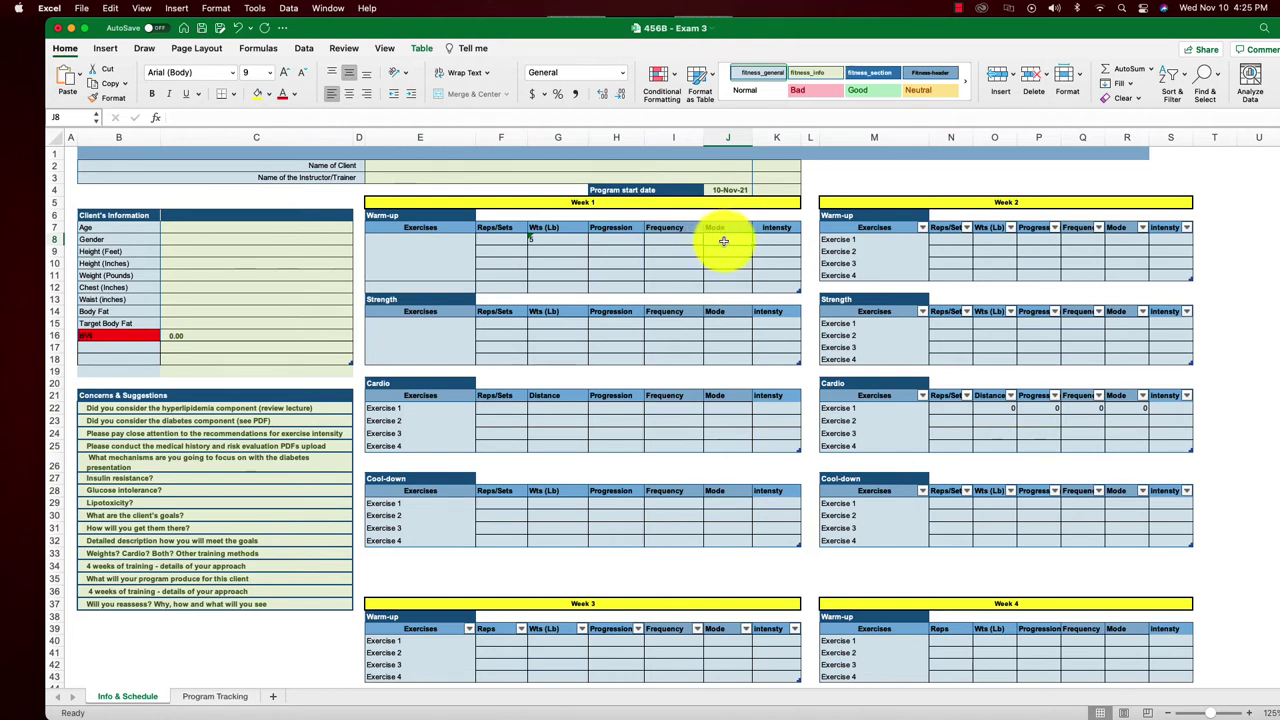
left_click(405, 244)
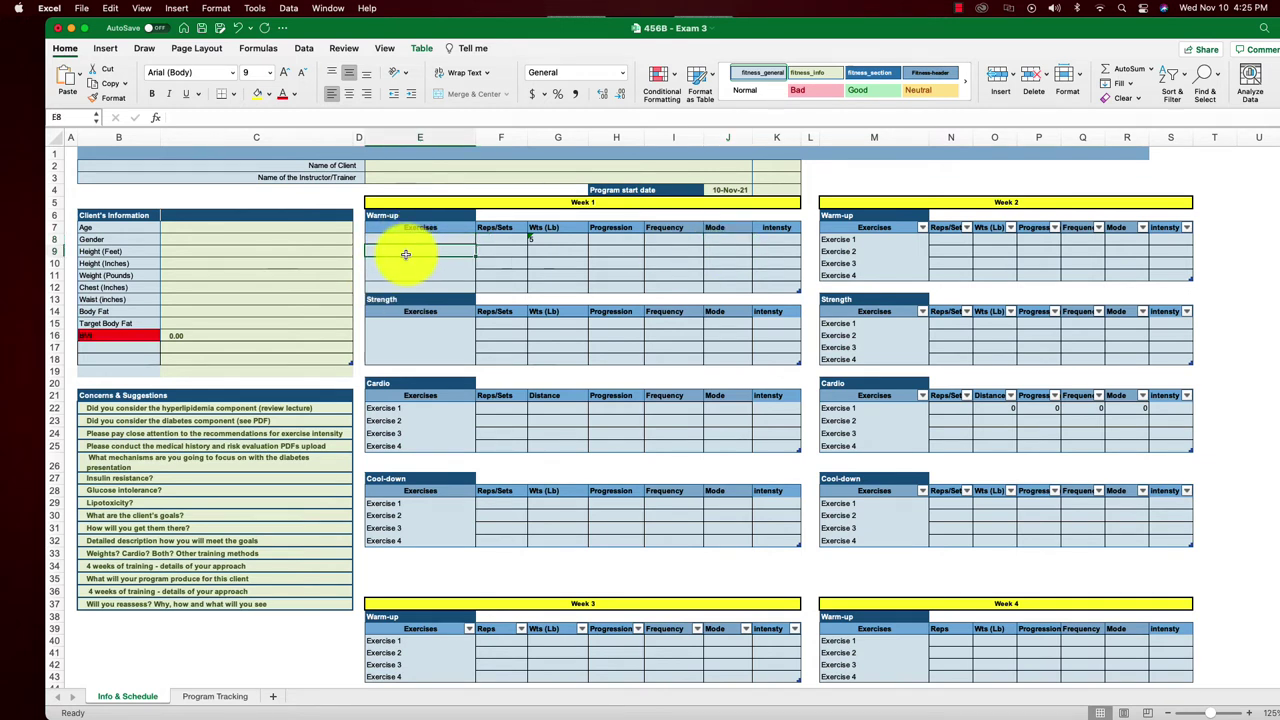
Fill the first four Week 1 Warm-up intensity cells with HR%, %VO2, HRR and VO2R.
left_click(778, 241)
type("HR%")
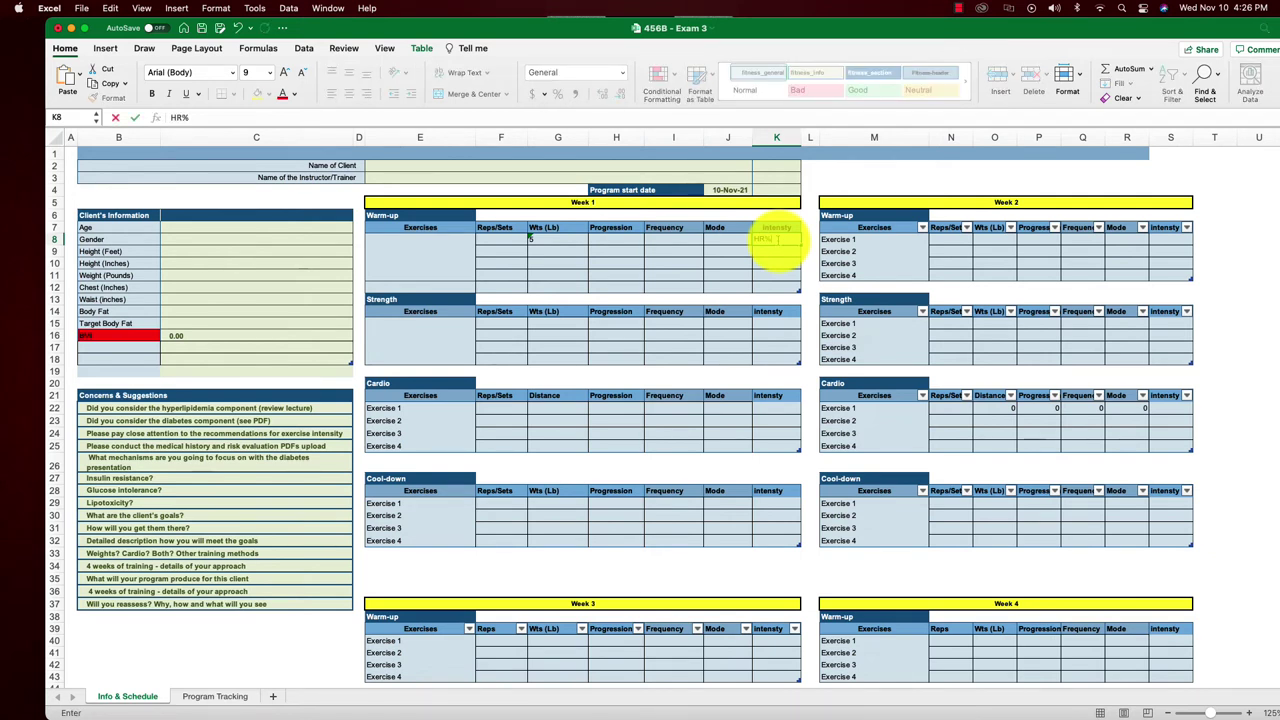
left_click(766, 250)
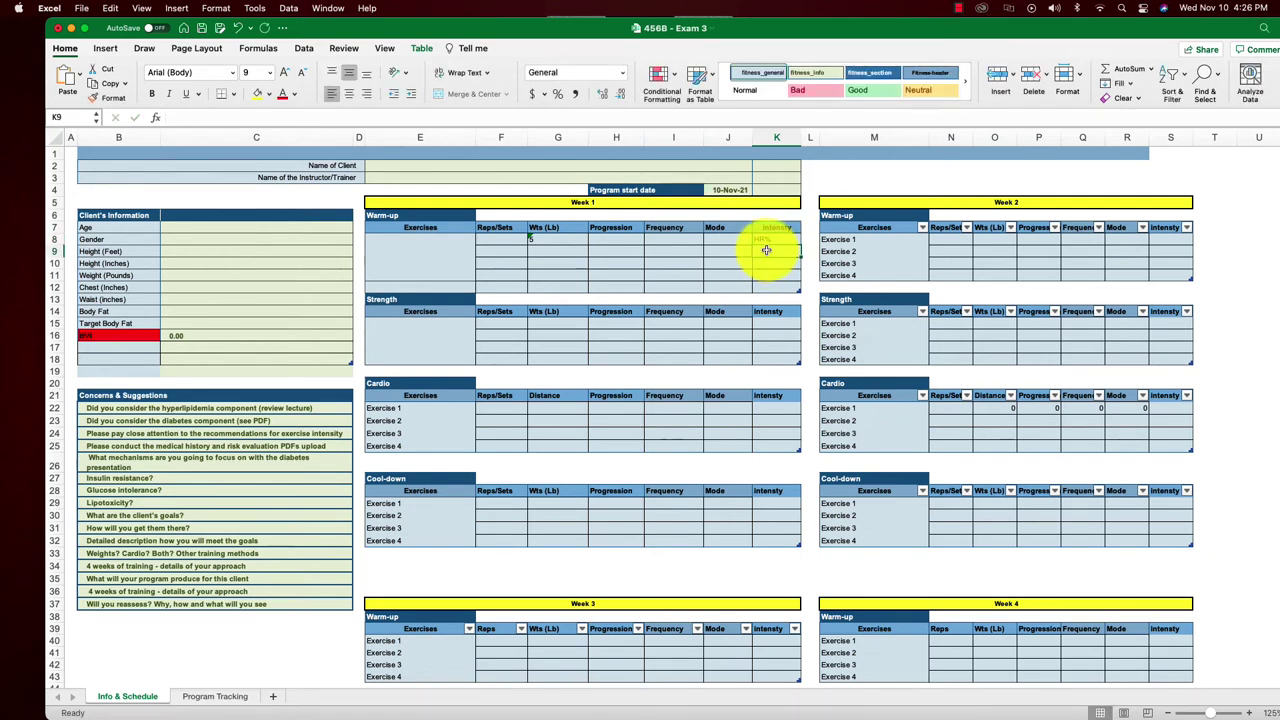
type("%VO2")
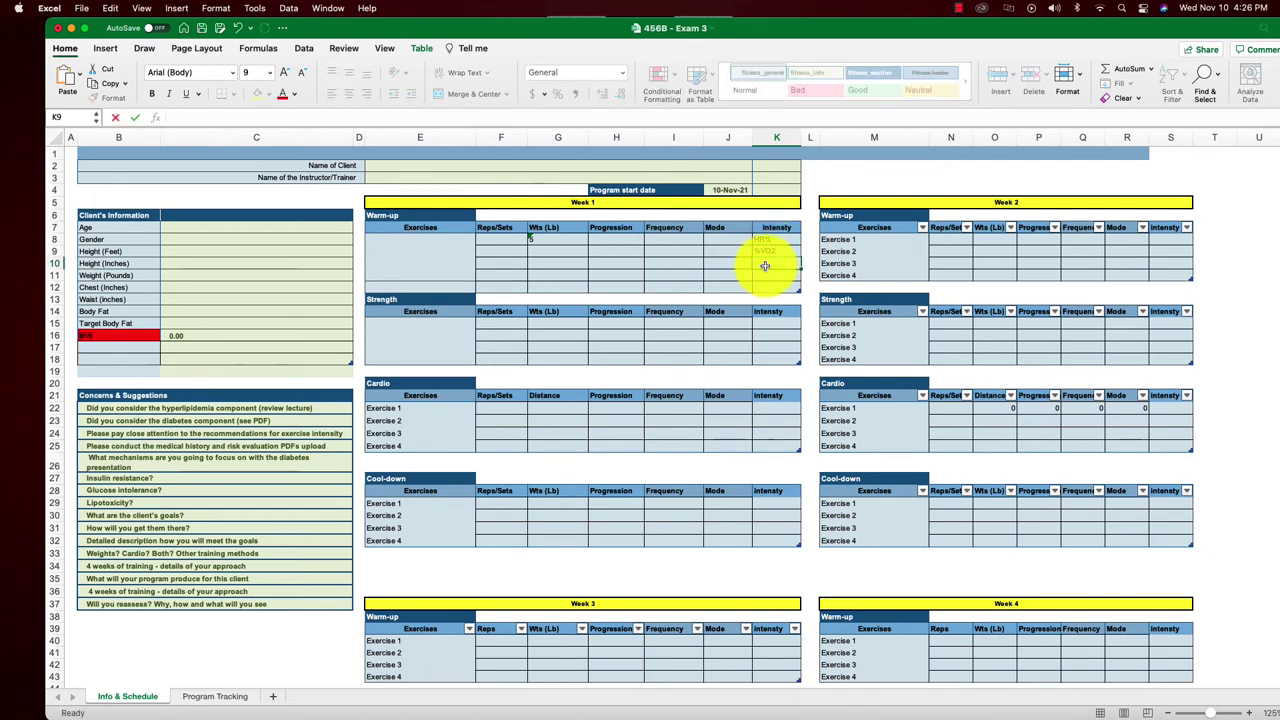
left_click(765, 265)
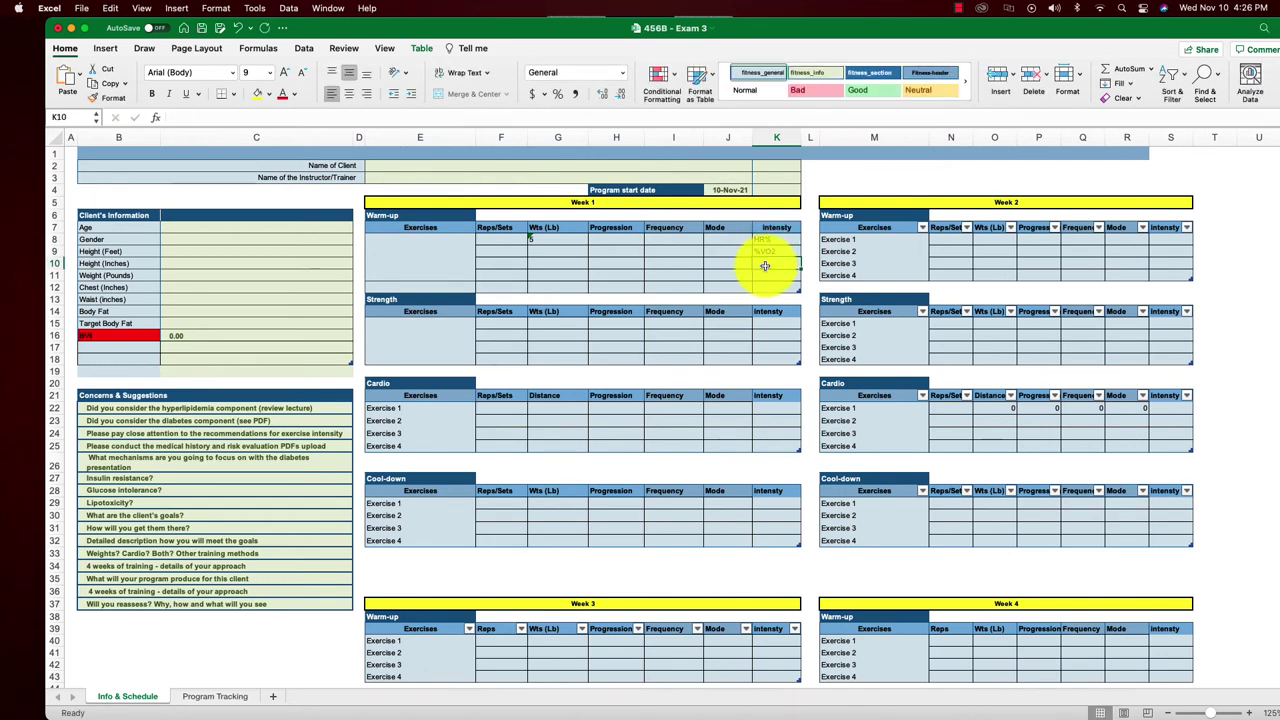
type("HRR")
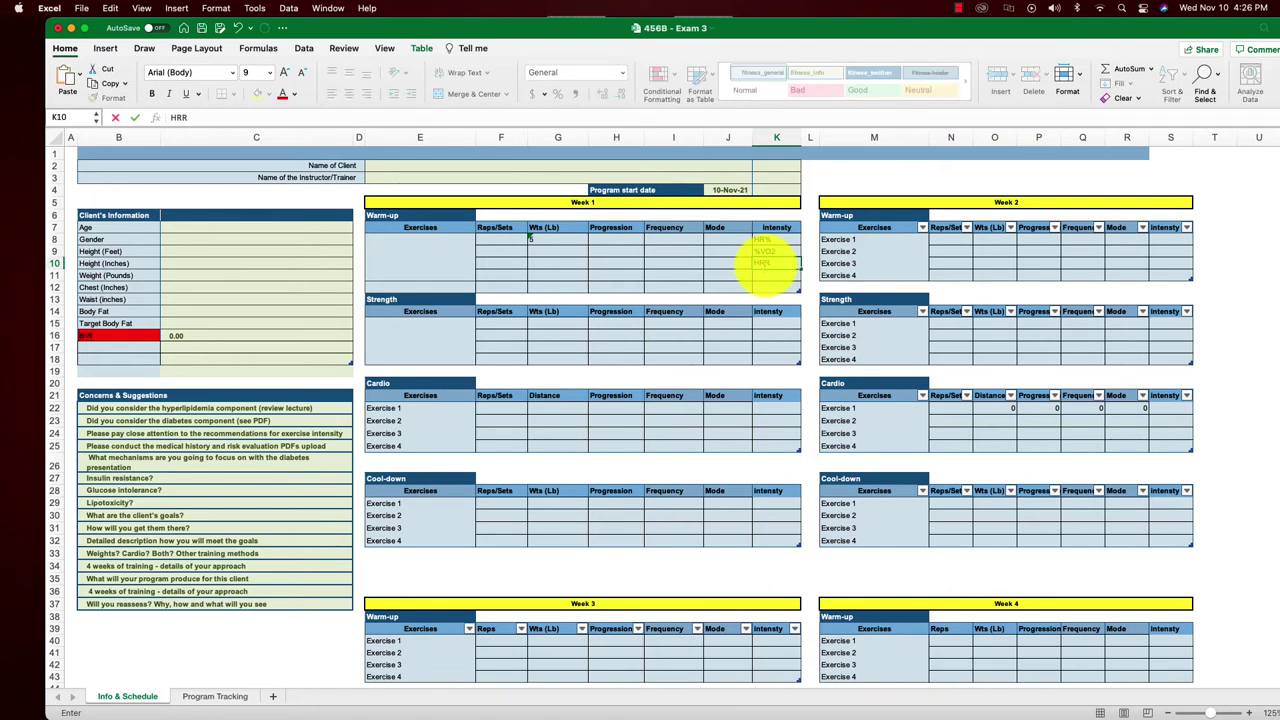
left_click(764, 276)
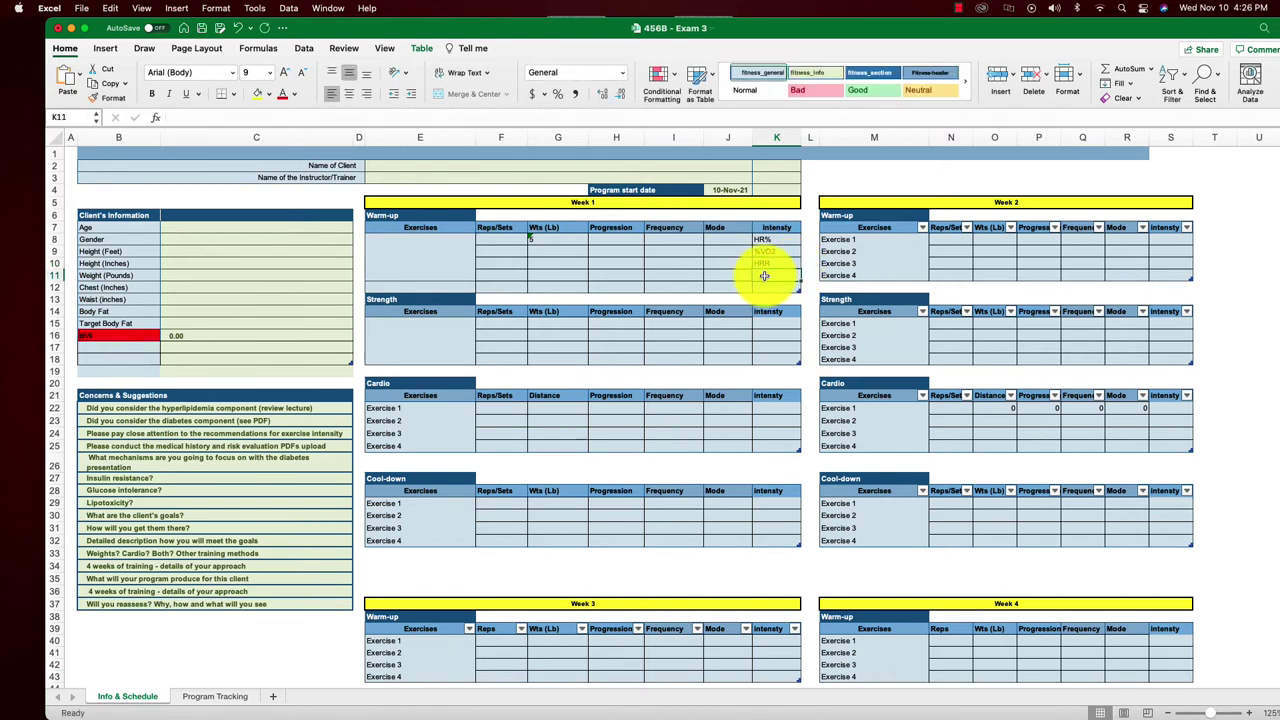
type("VO@")
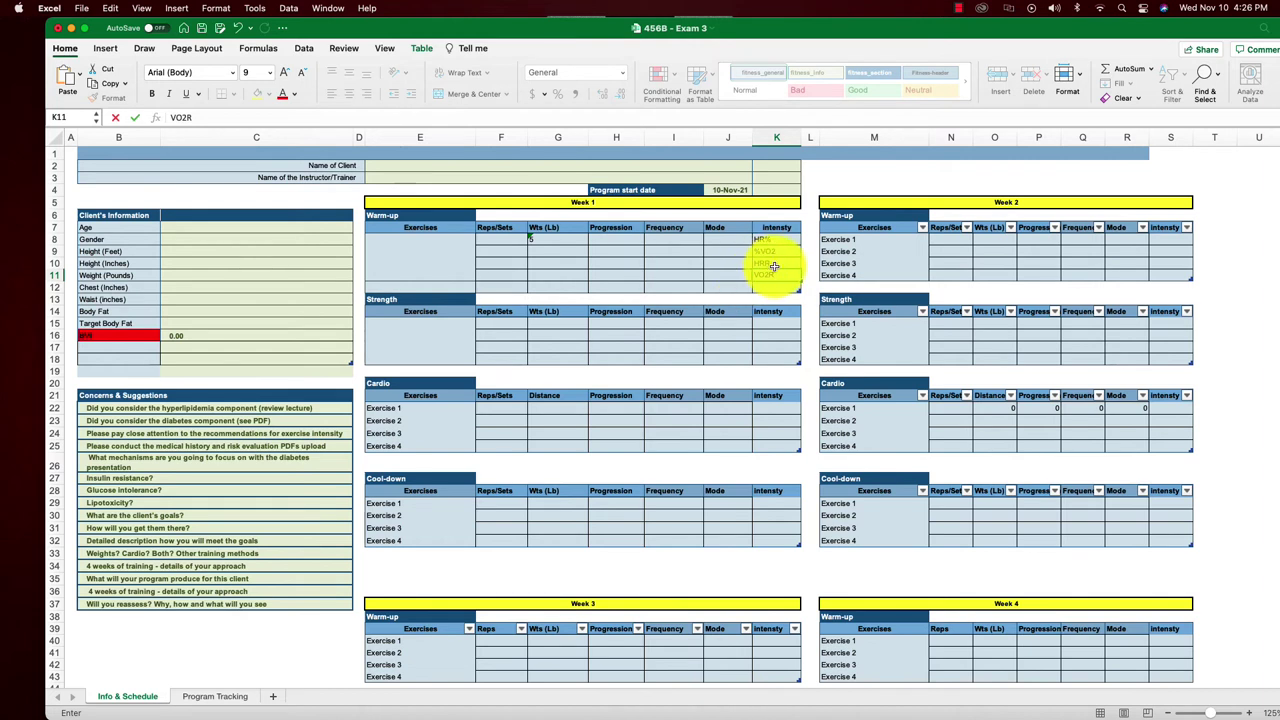
Add a percent sign to the last two Warm-up intensity entries so they read HRR% and VO2R%.
left_click(775, 265)
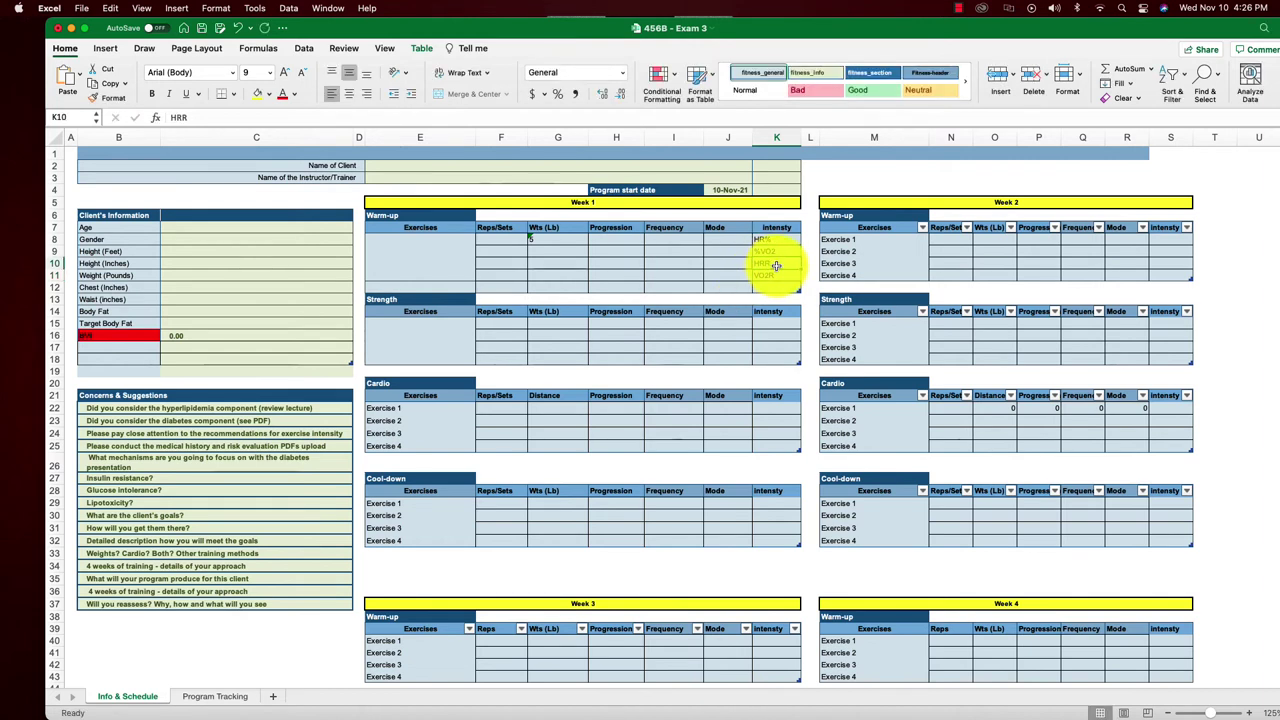
key("BackSpace")
type("HRR")
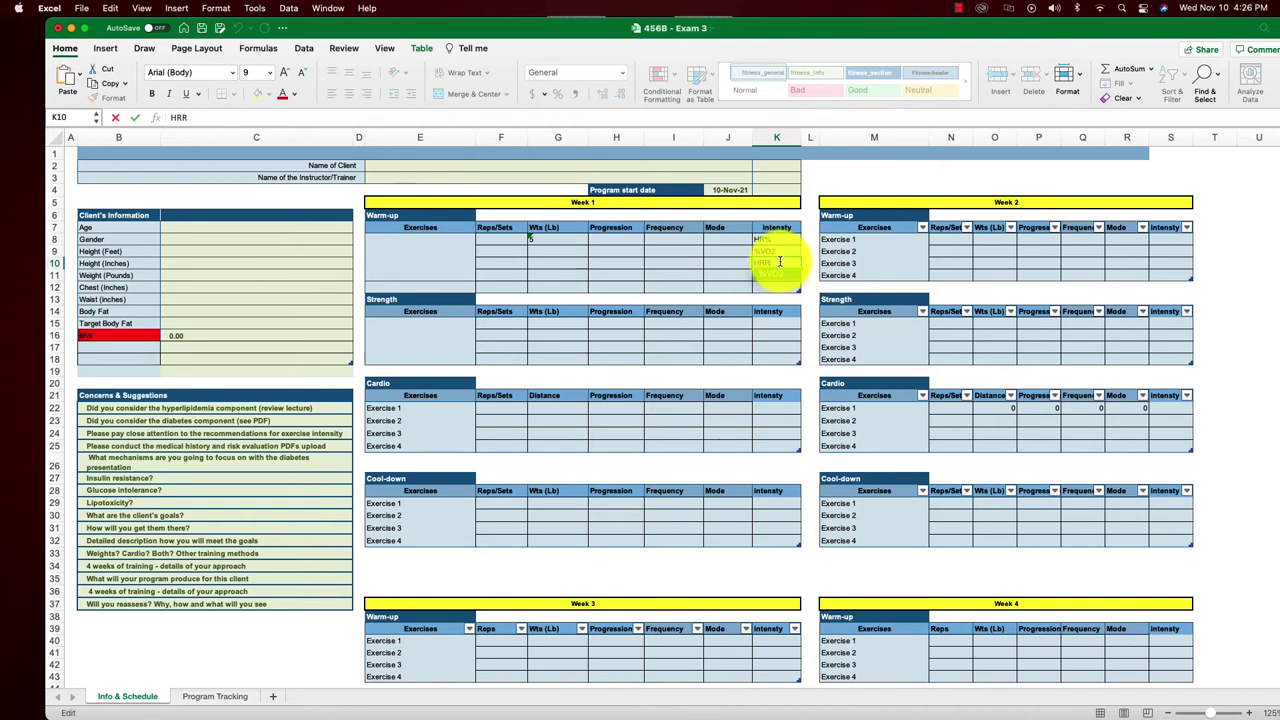
type("%")
double_click(778, 275)
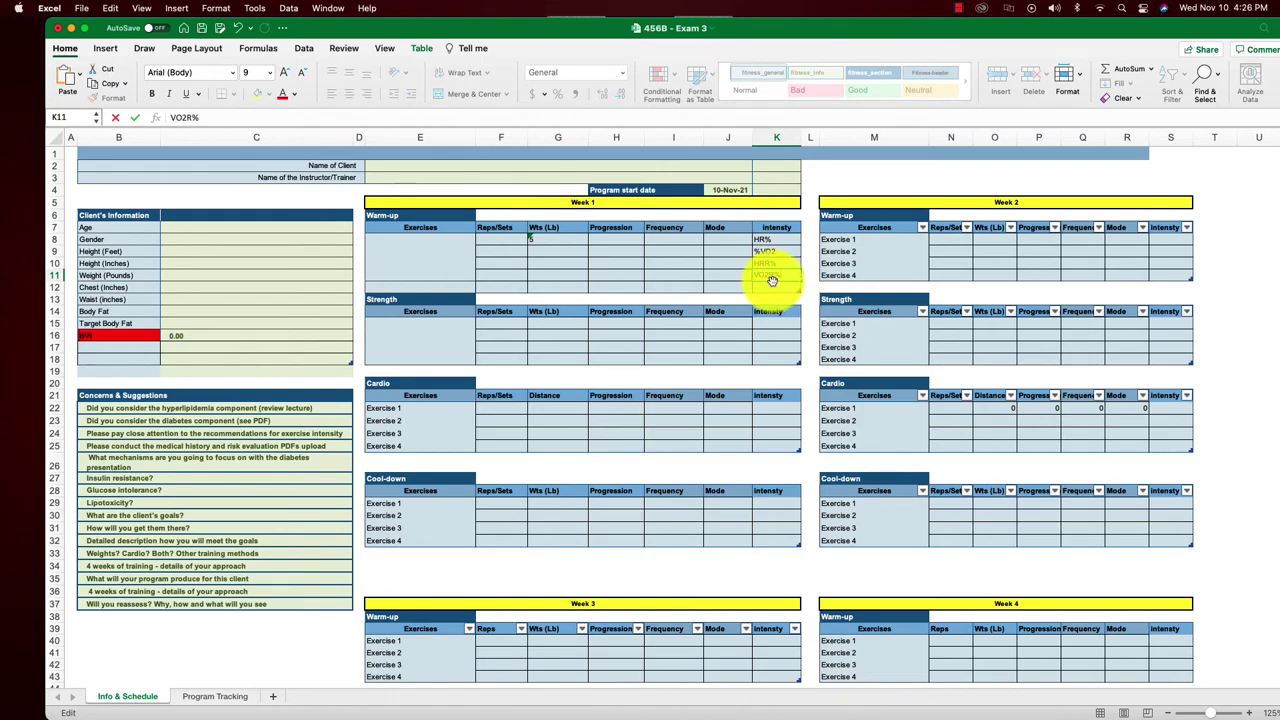
Move the Excel workbook aside, bring the Word exam document up in front of it, and make the Word window taller.
left_click(698, 30)
left_click_drag(777, 29, 998, 87)
left_click(100, 692)
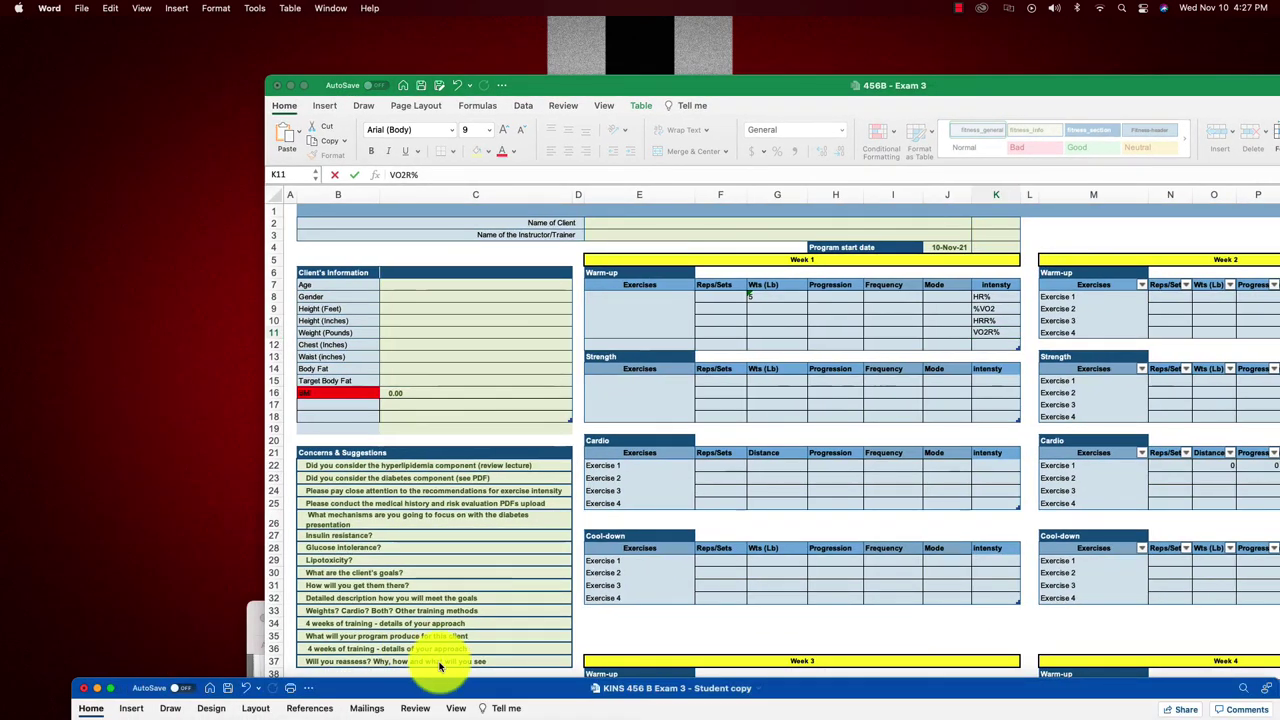
left_click_drag(440, 692, 409, 163)
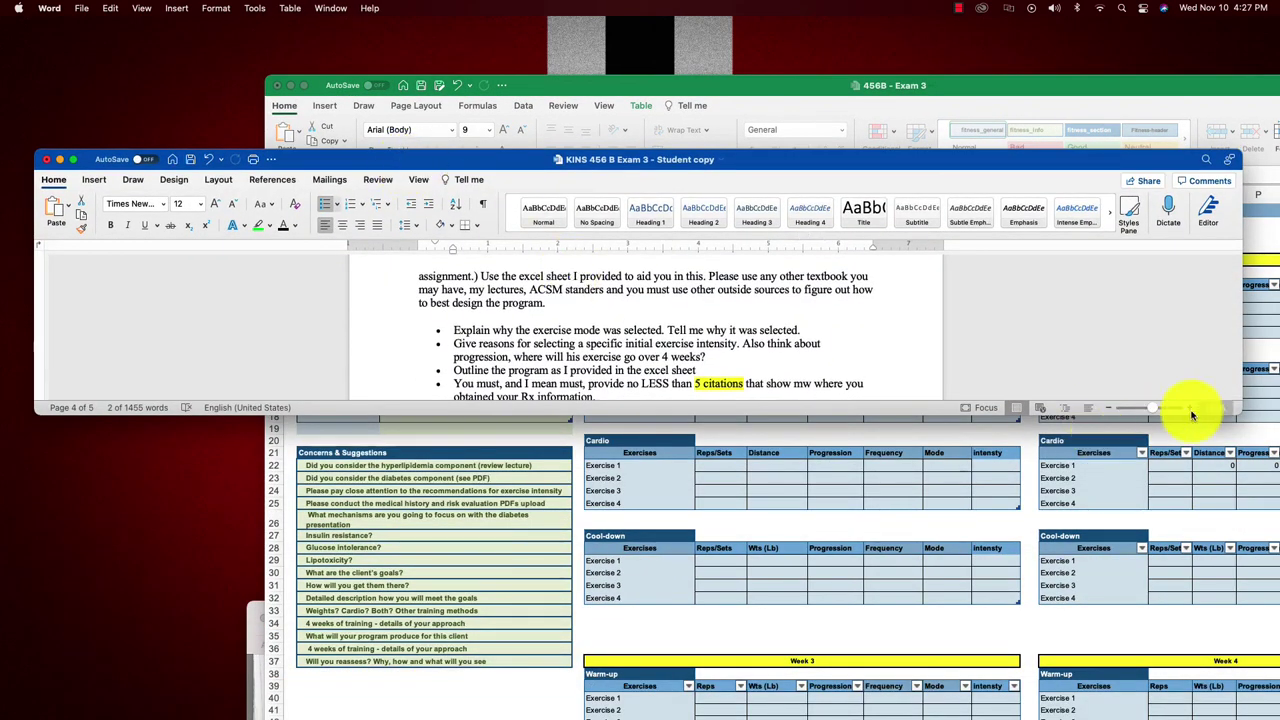
left_click_drag(1250, 414, 1226, 662)
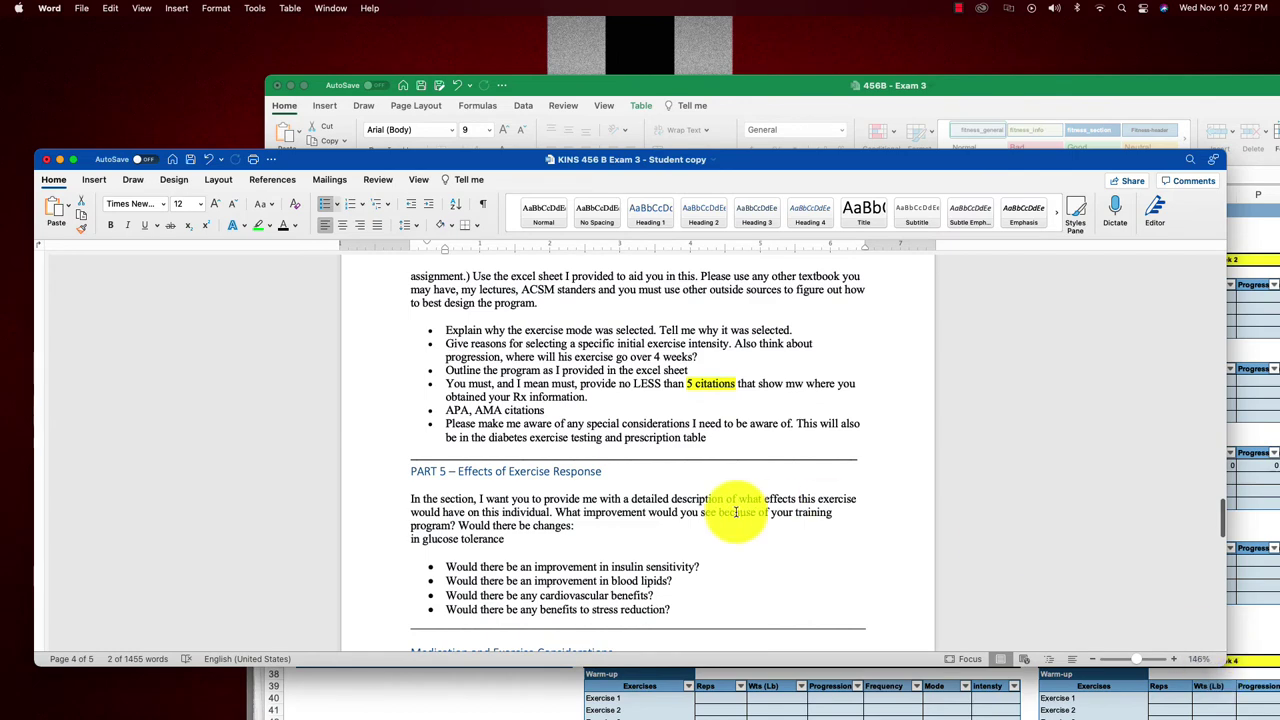
Add the bullet "VO2 18 ml/kg/min" at the end of the client's cholesterol and TAG list, and make it bold.
scroll(736, 516, "up", 5)
scroll(736, 516, "up", 15)
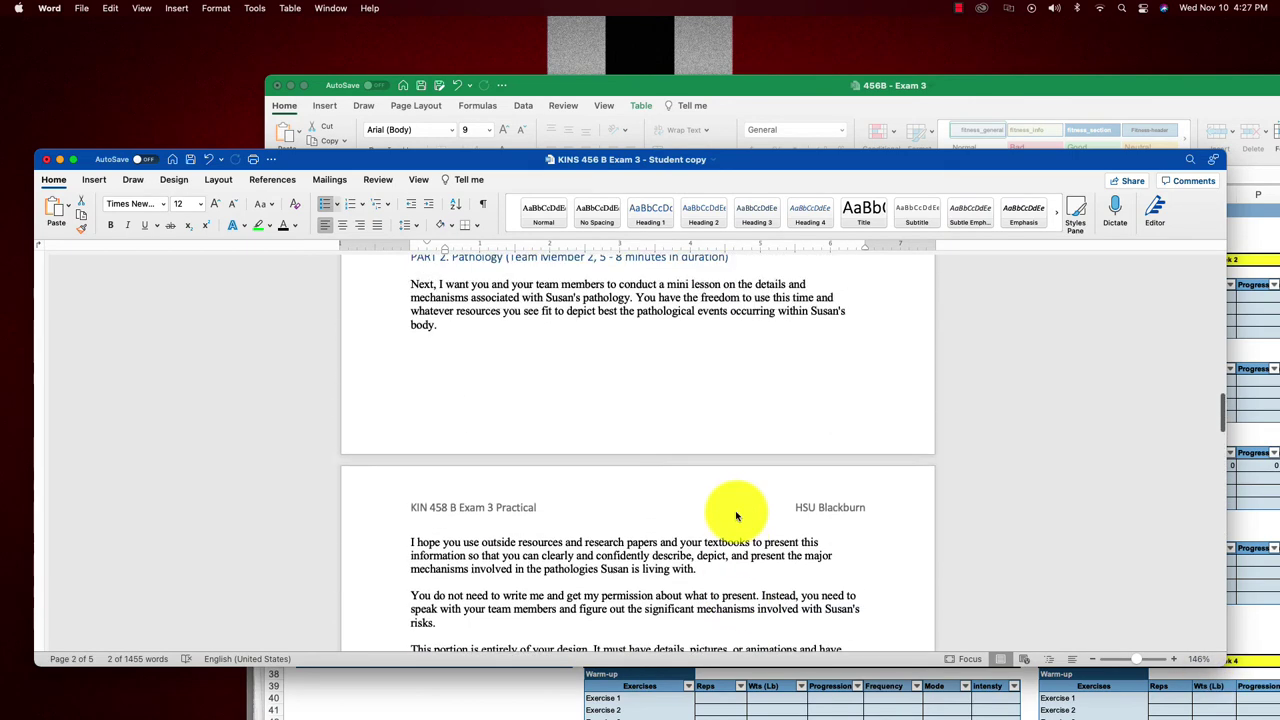
scroll(736, 512, "up", 7)
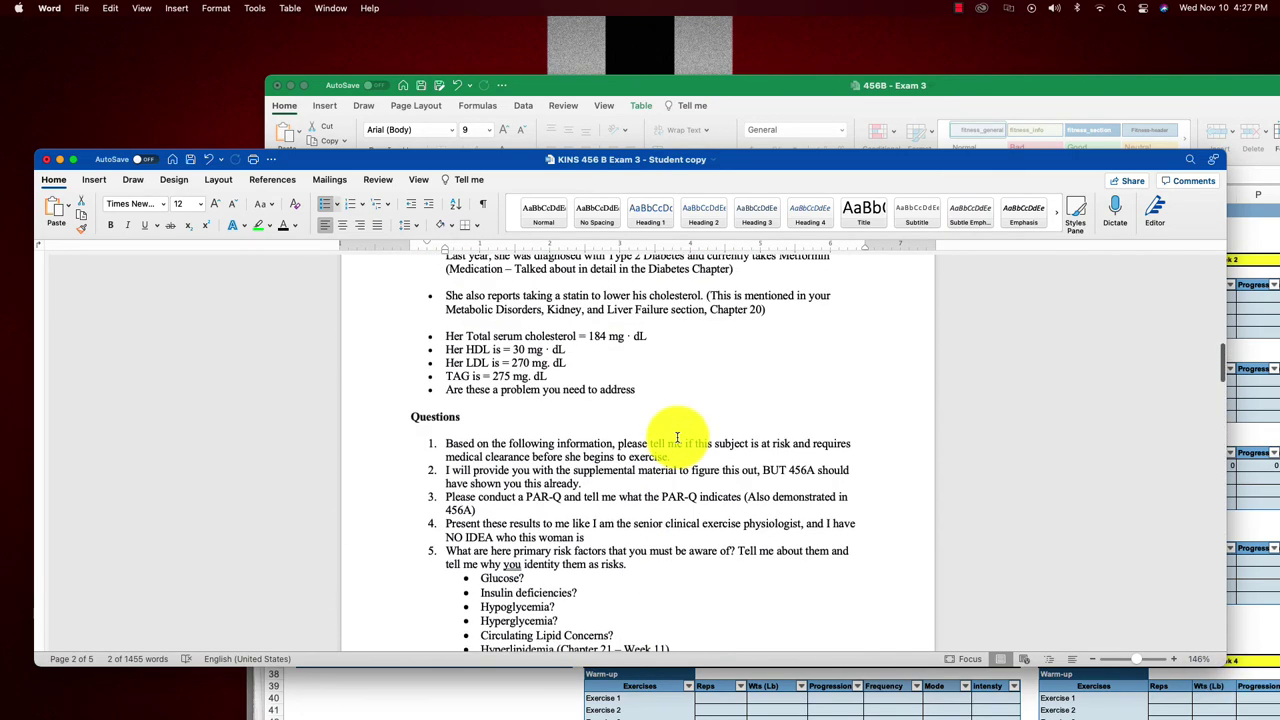
left_click(651, 390)
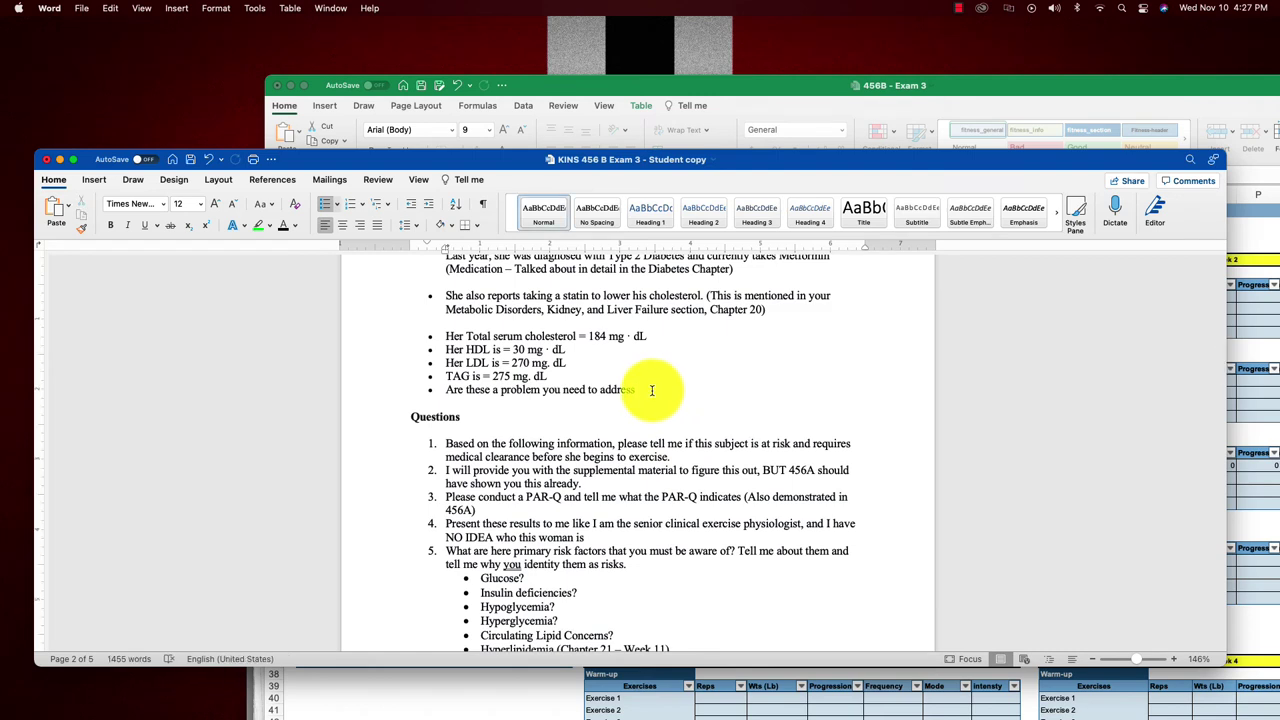
key("Return")
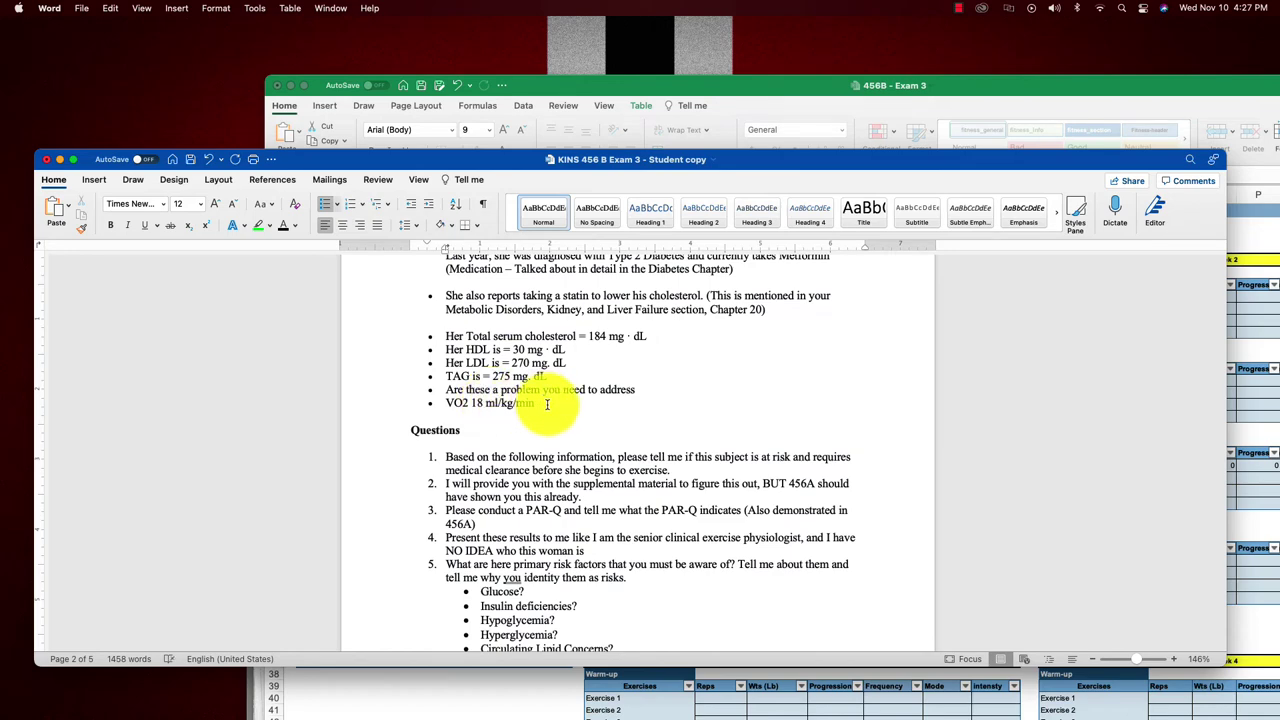
left_click_drag(535, 403, 456, 406)
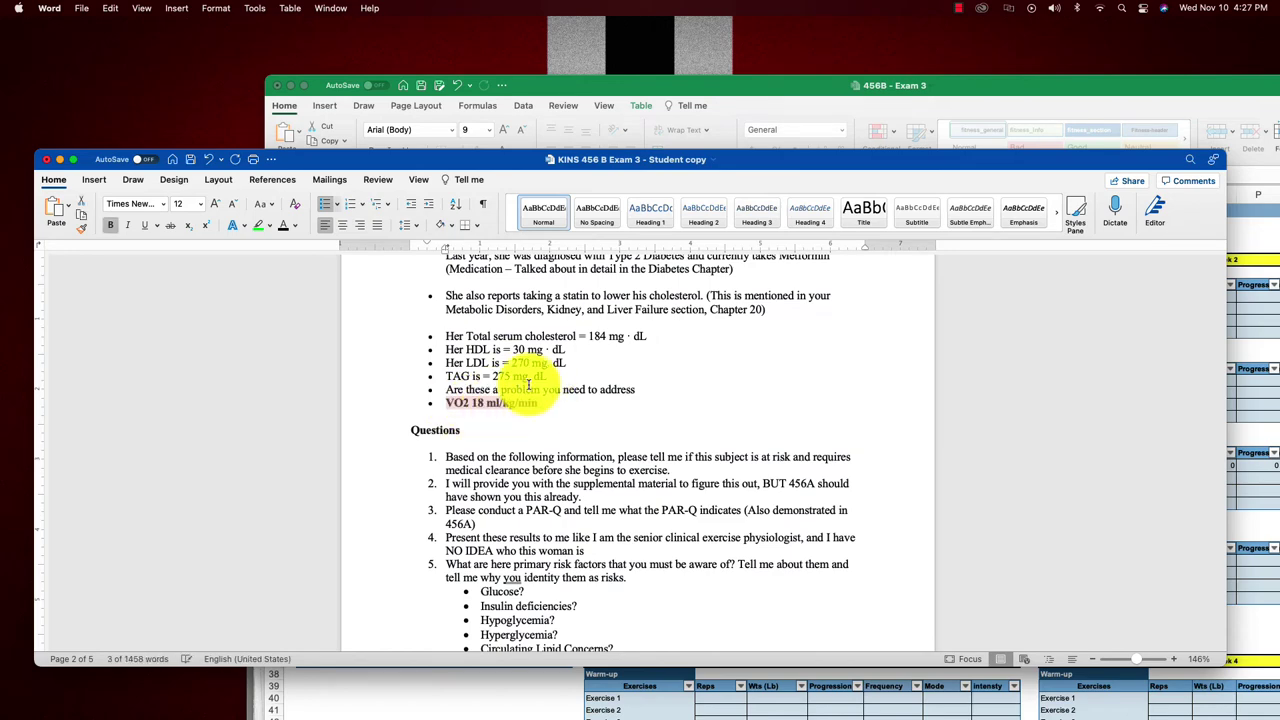
Return to the Excel workbook, reposition its window, and select the %VO2 intensity cell in the Week 1 Warm-up table.
left_click(737, 96)
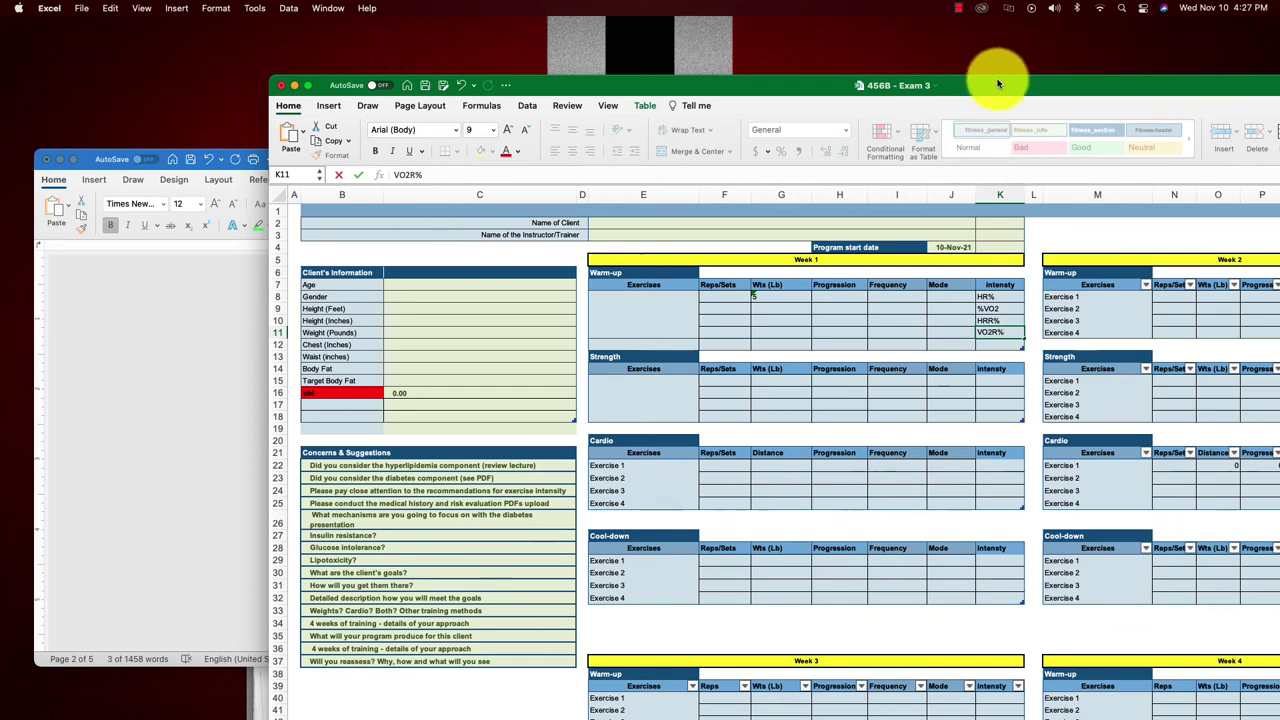
left_click_drag(991, 80, 935, 80)
left_click(937, 308)
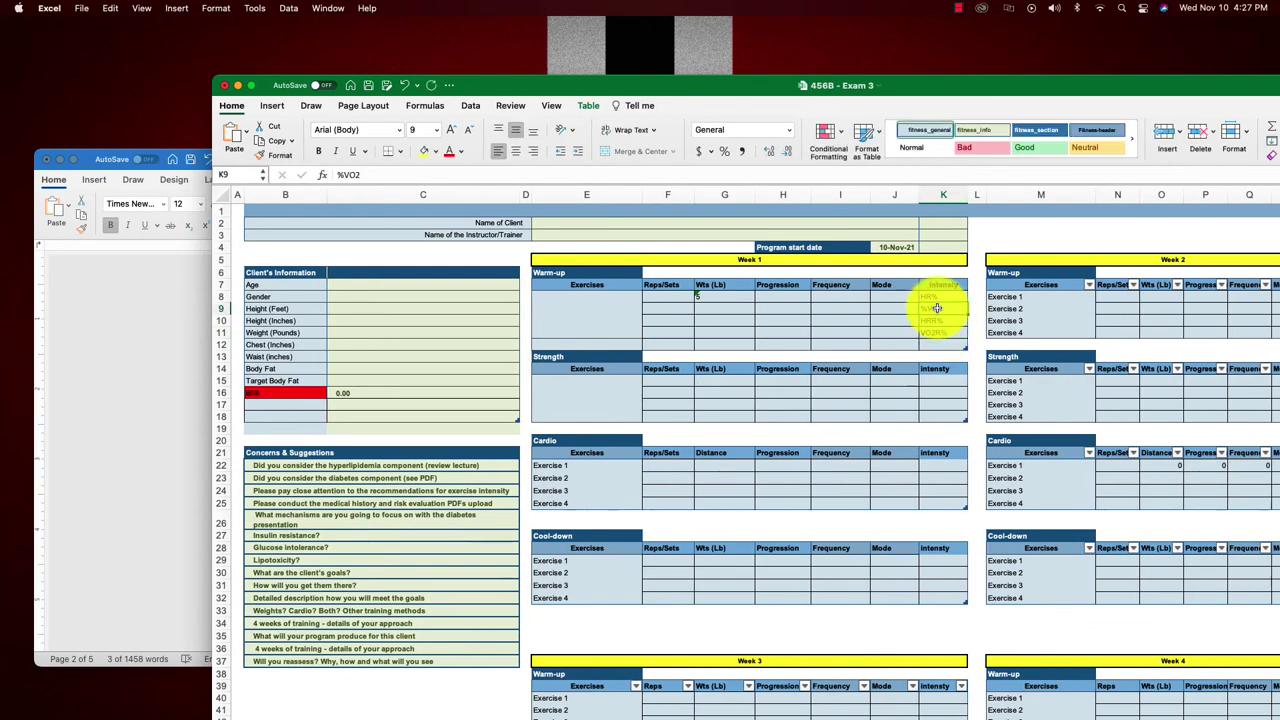
Fill the %VO2 and VO2R% intensity cells in the Week 1 Warm-up table with yellow.
key("Down")
key("Down")
left_click(937, 308)
left_click(426, 154)
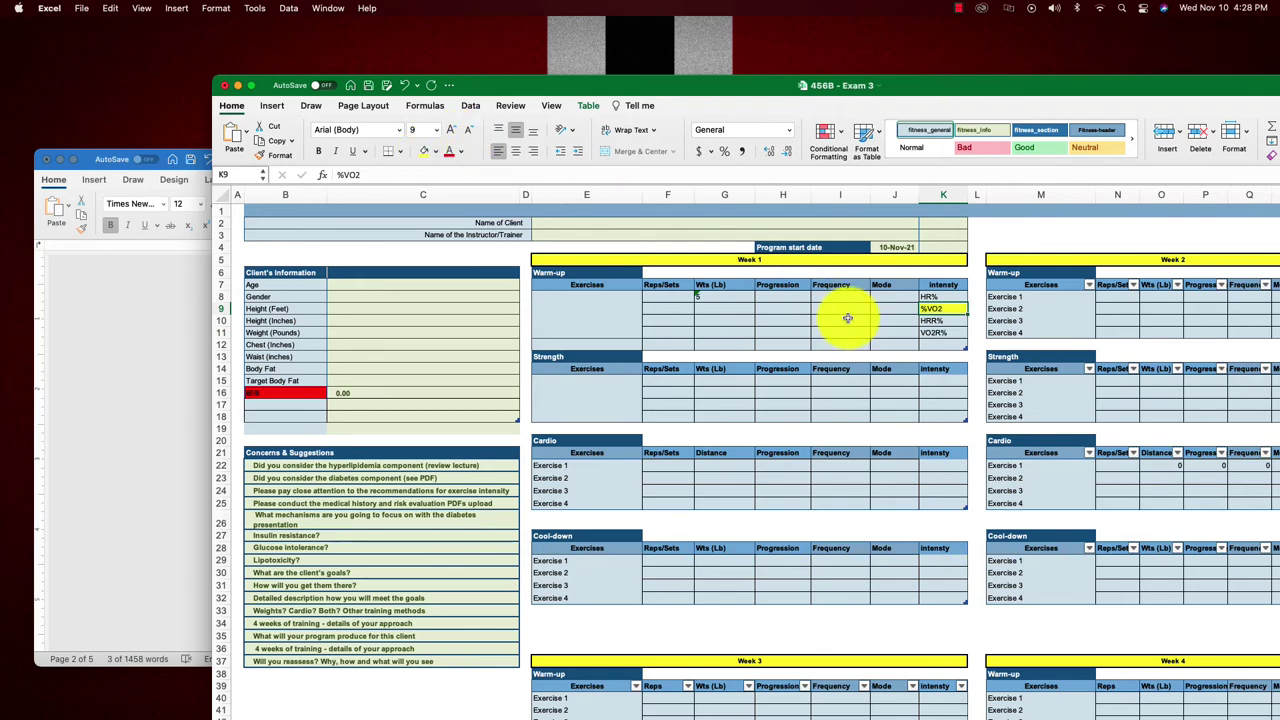
left_click(923, 331)
left_click(424, 151)
Rearrange the Word exam document and the Excel workbook so the workbook sits in front, just below the Word title bar.
left_click_drag(730, 88, 690, 77)
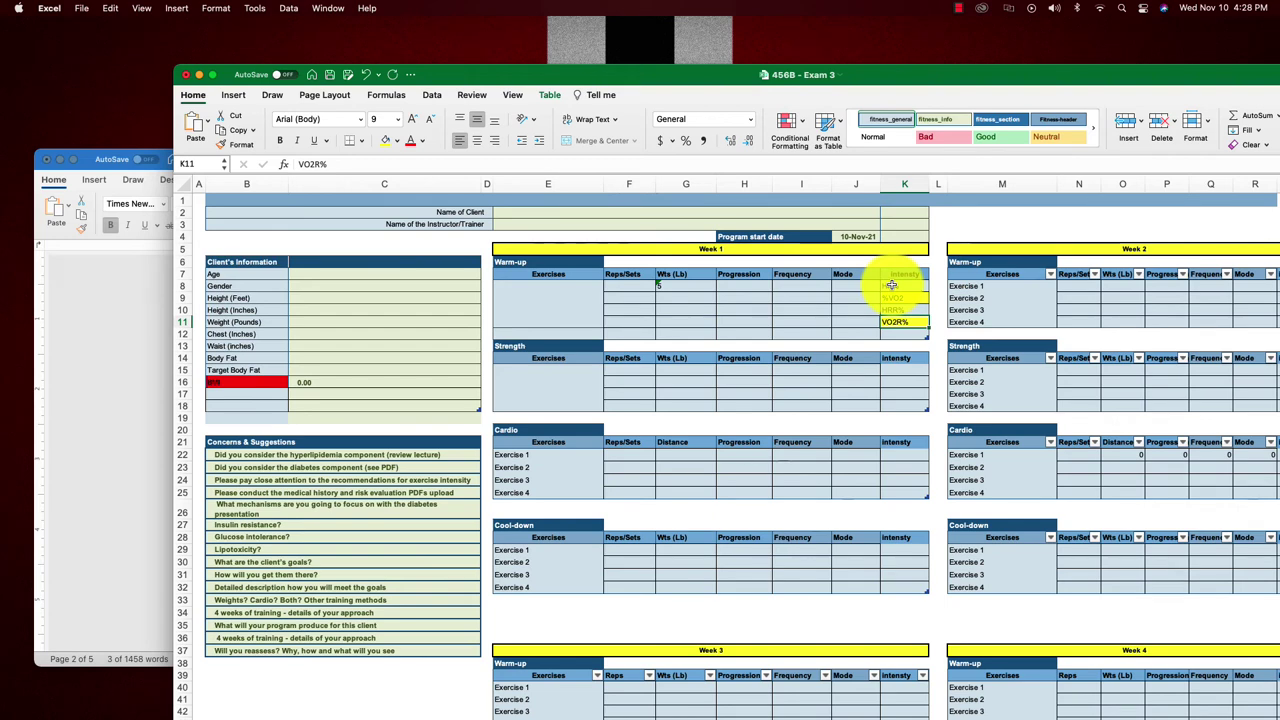
left_click(140, 349)
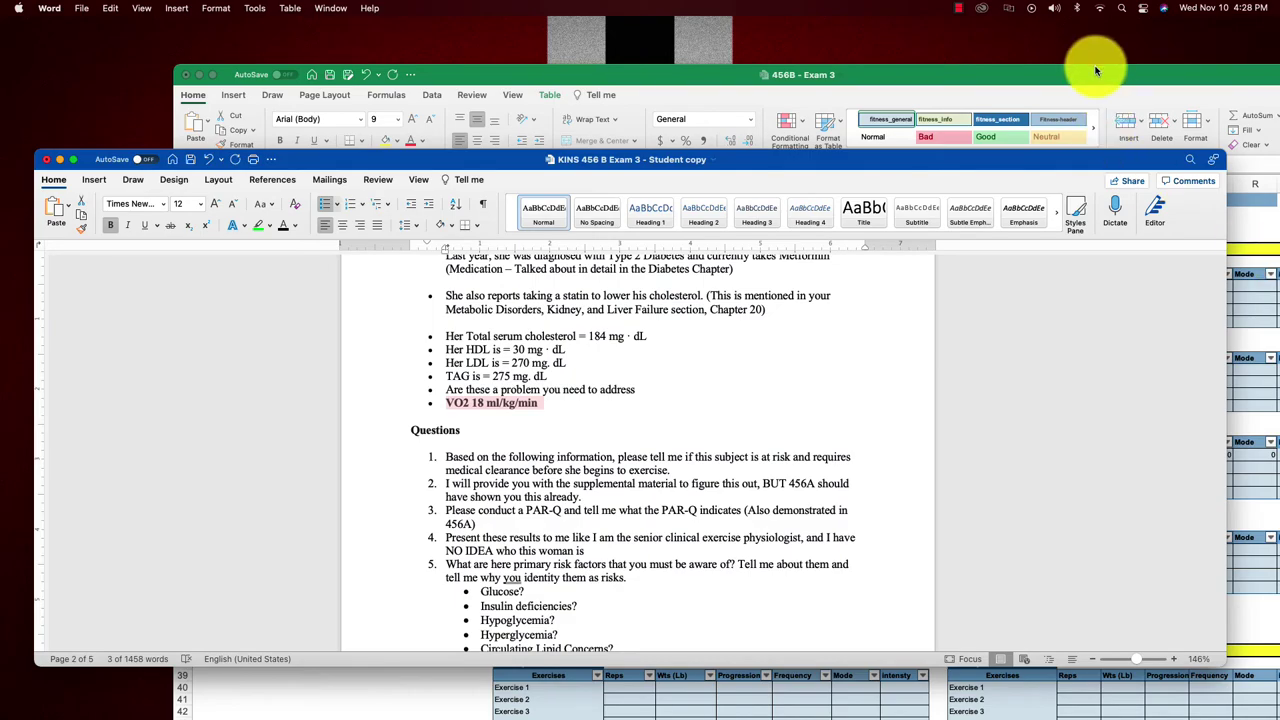
left_click_drag(975, 158, 1016, 246)
left_click_drag(1020, 78, 998, 399)
left_click_drag(992, 246, 968, 51)
left_click_drag(1265, 392, 1180, 17)
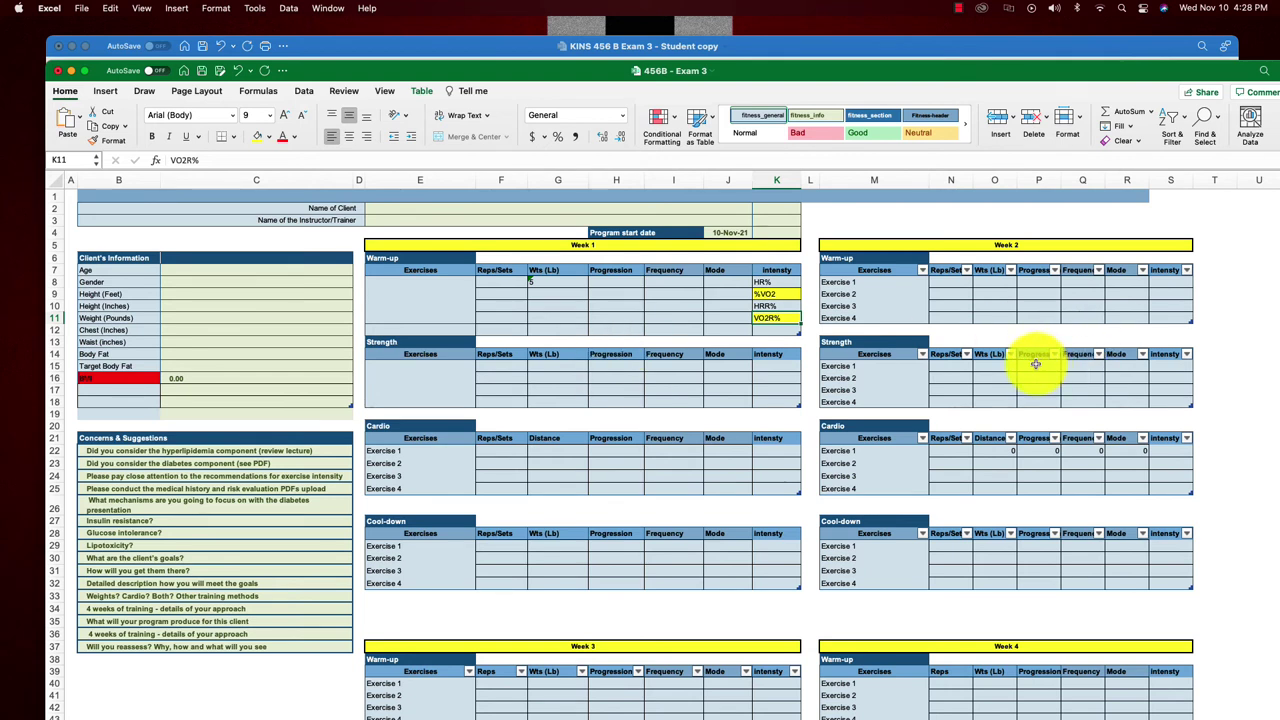
Enter 2 as the second row's frequency and the exercises Leg Press and Squats in the Week 1 Strength table.
left_click(663, 384)
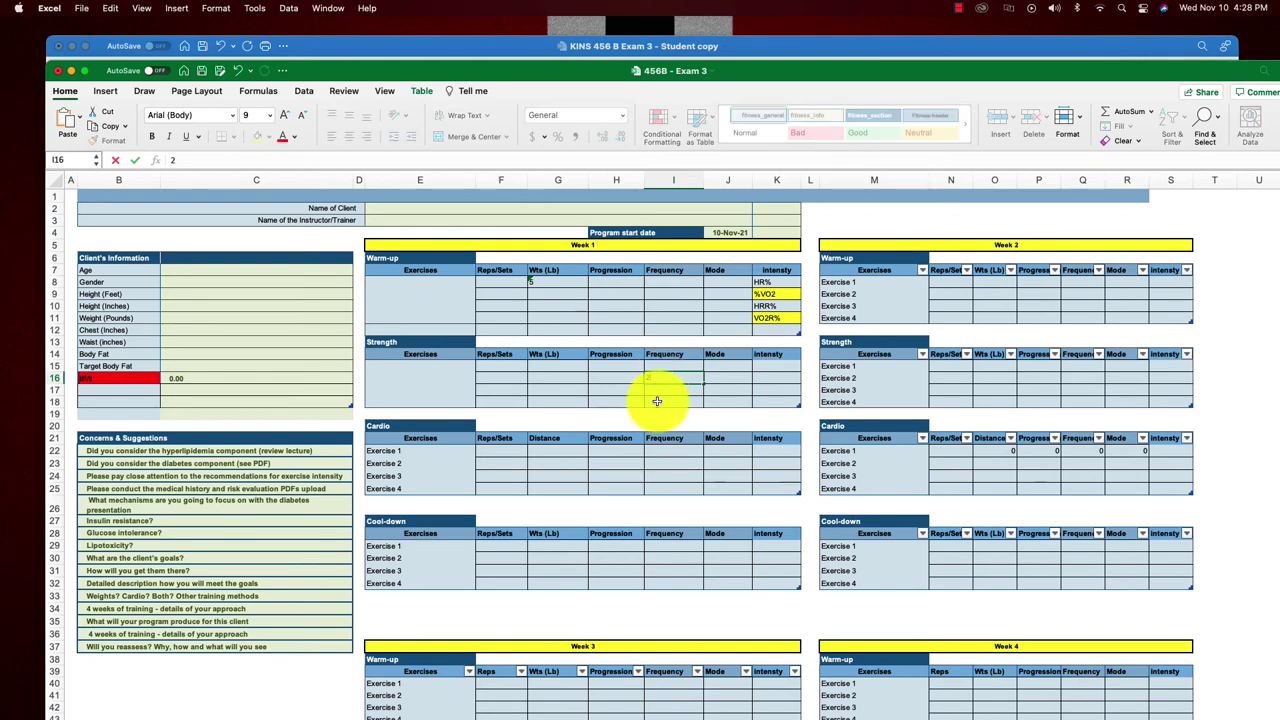
left_click(399, 365)
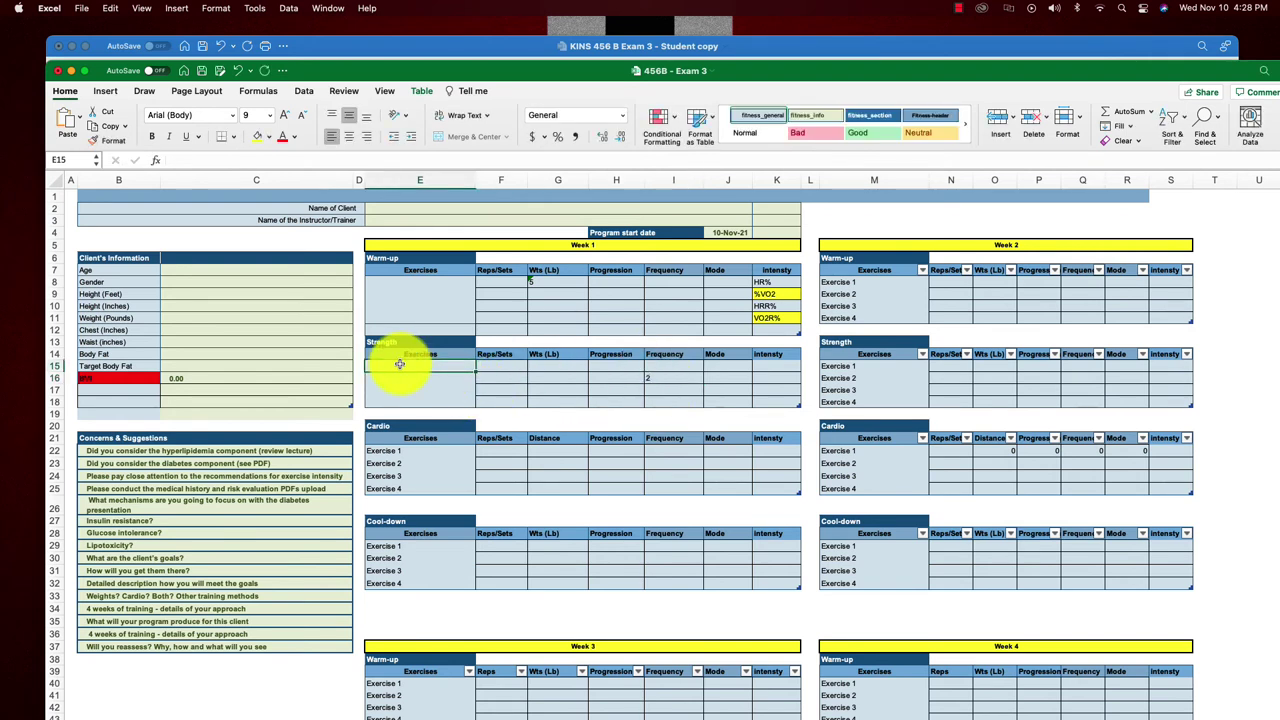
type("Leg Press")
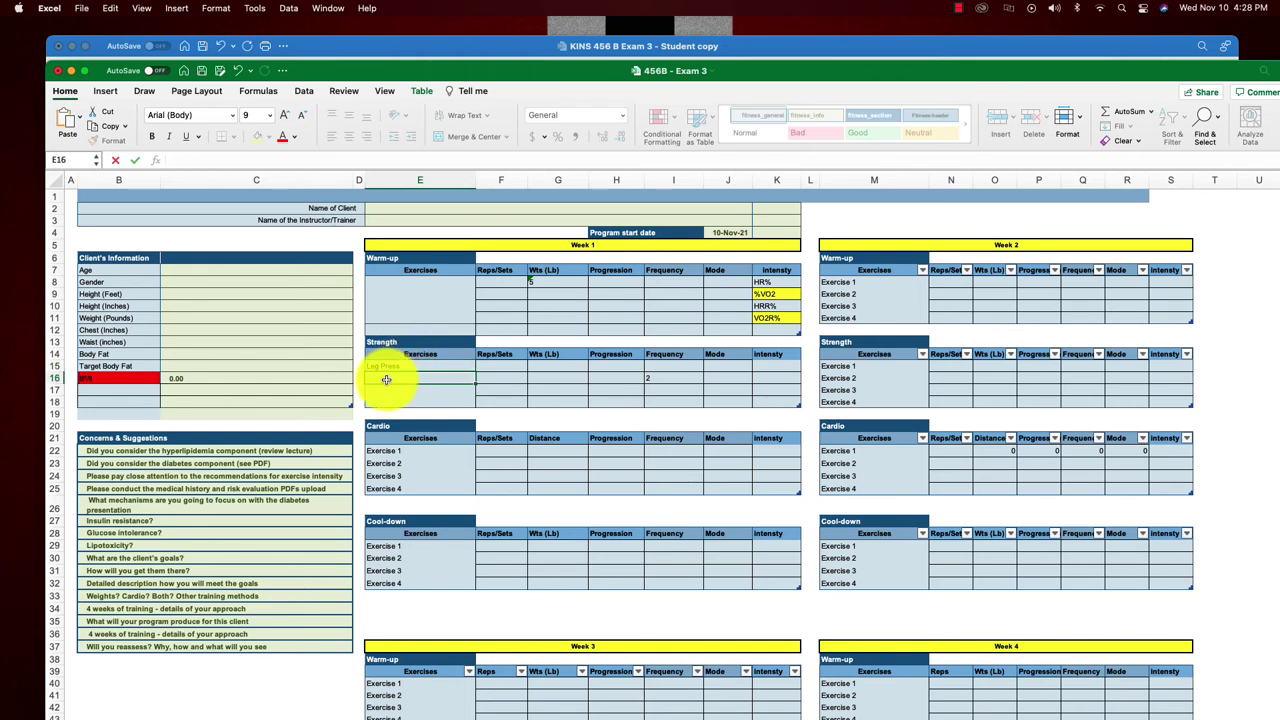
left_click(388, 380)
type("Squats")
key("Return")
left_click(386, 366)
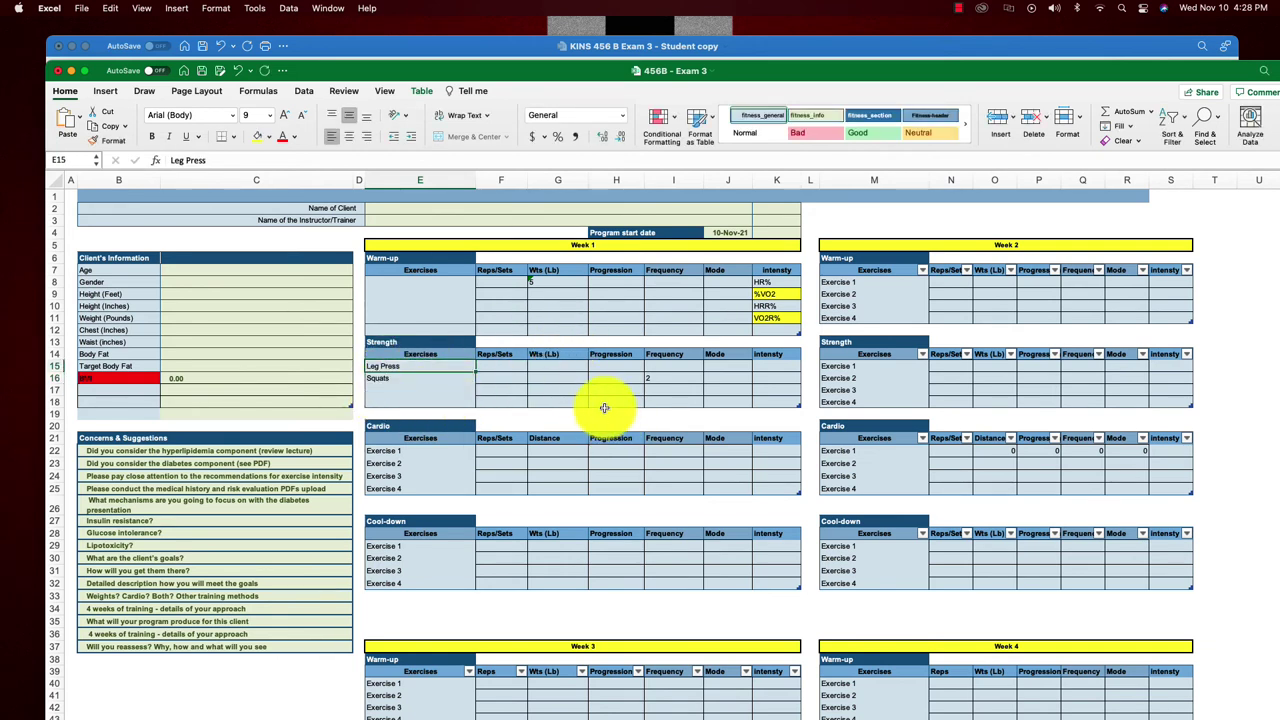
Clear the example frequency, Leg Press and Squats from the Week 1 Strength table.
left_click(534, 380)
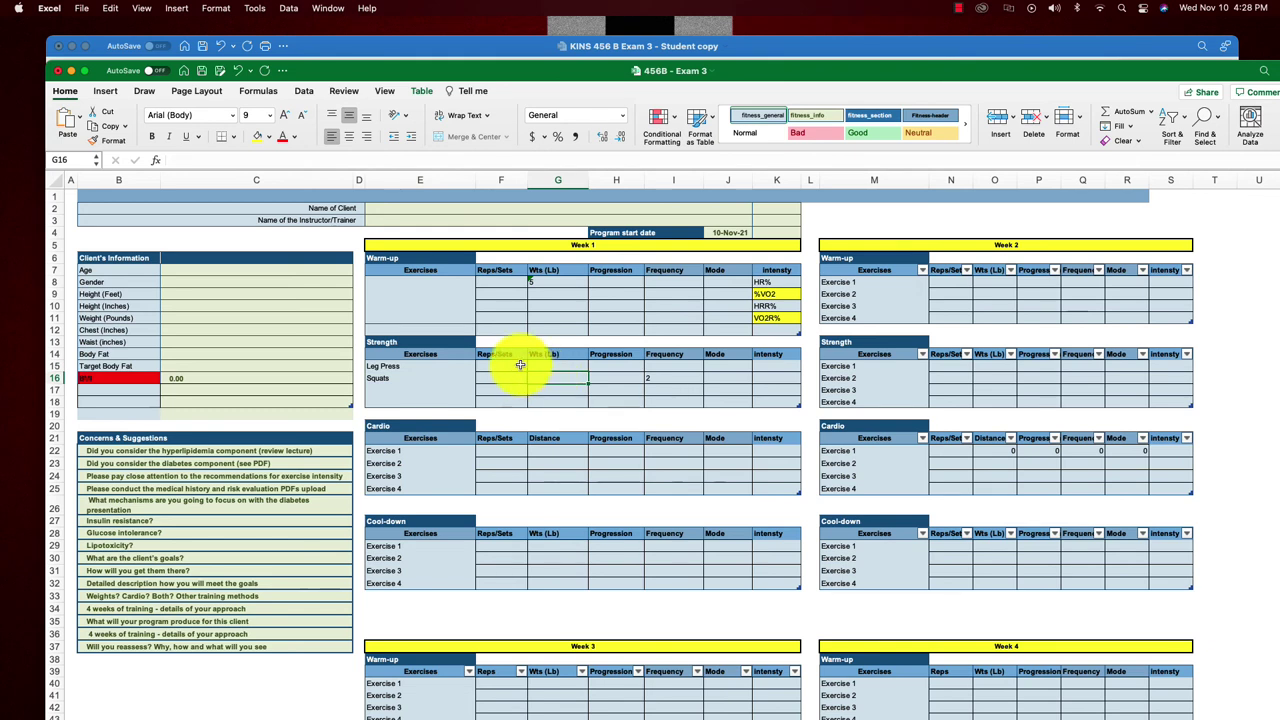
left_click(652, 378)
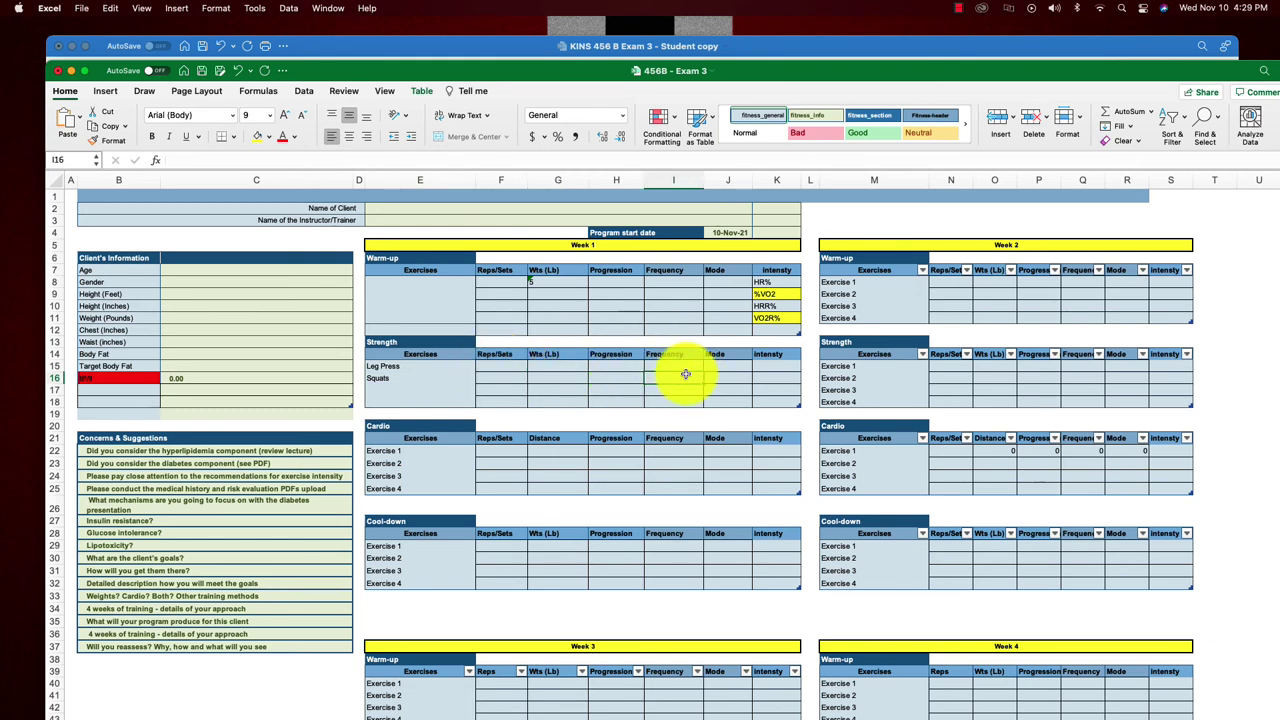
left_click(386, 365)
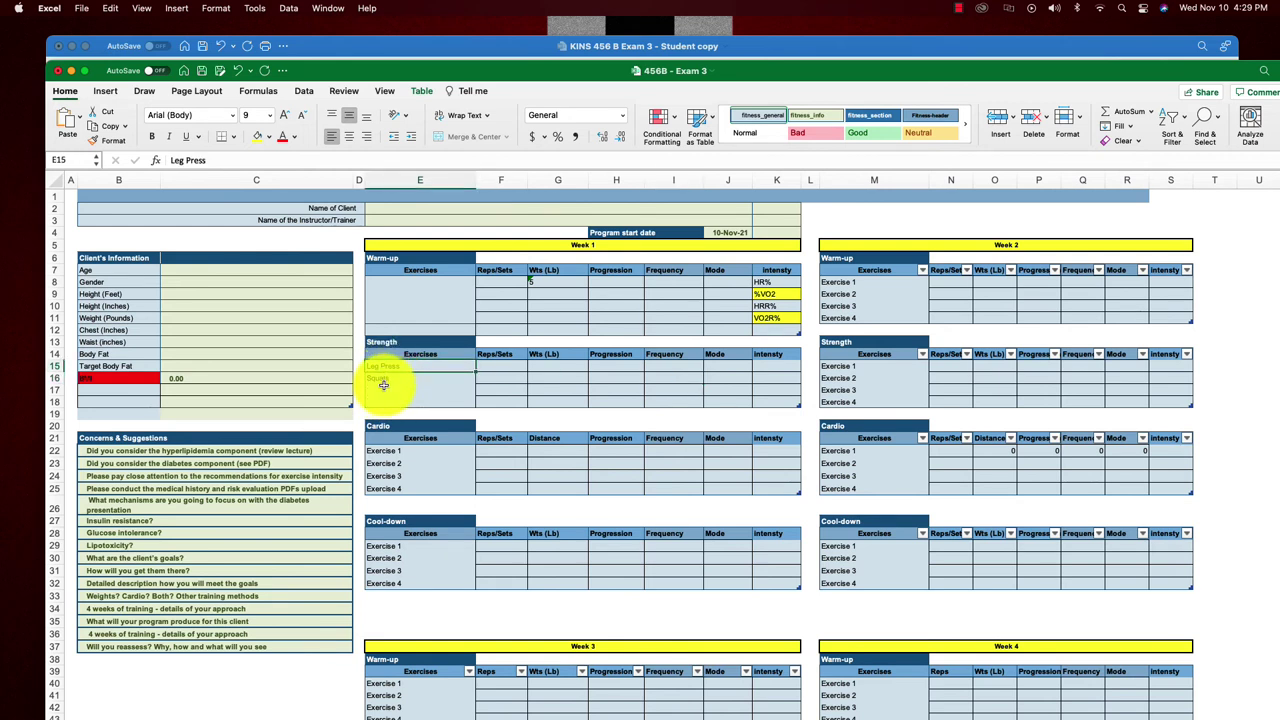
key("Delete")
left_click(385, 377)
key("Delete")
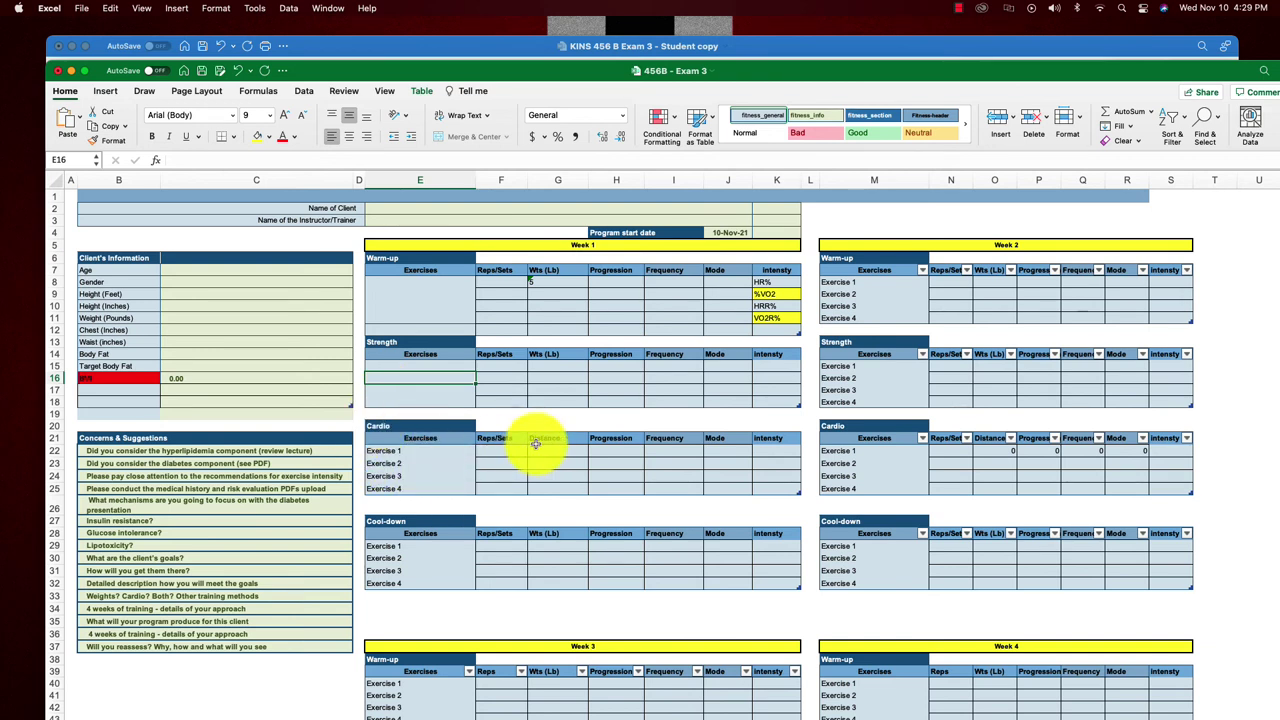
Look over the Week 1 Cardio table and the Week 1 to Week 4 tables on the Info & Schedule sheet.
left_click(715, 449)
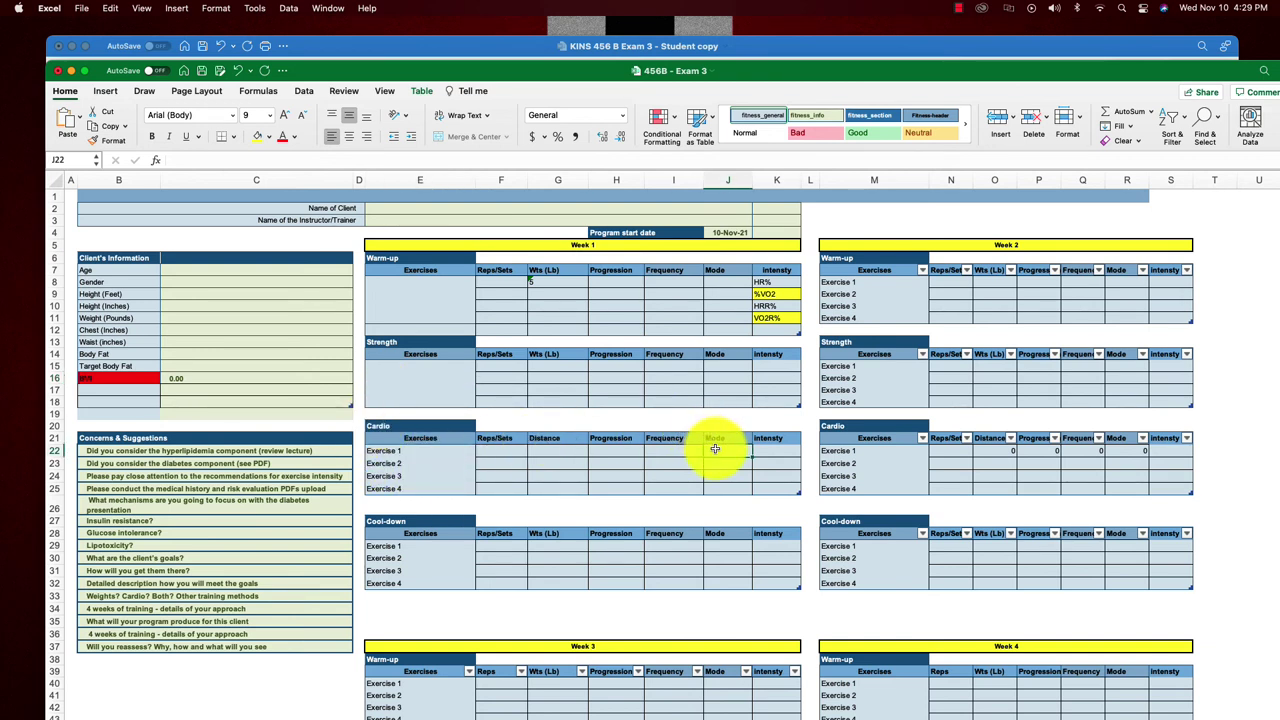
left_click(720, 466)
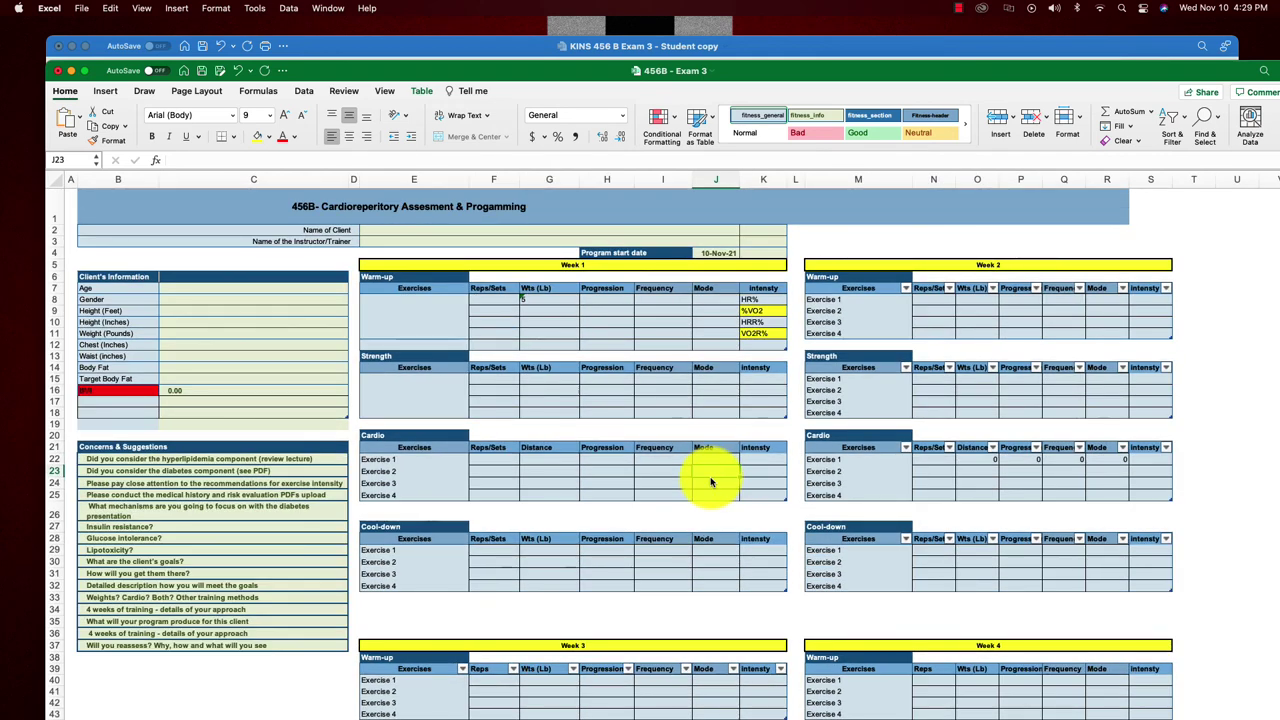
left_click(710, 482)
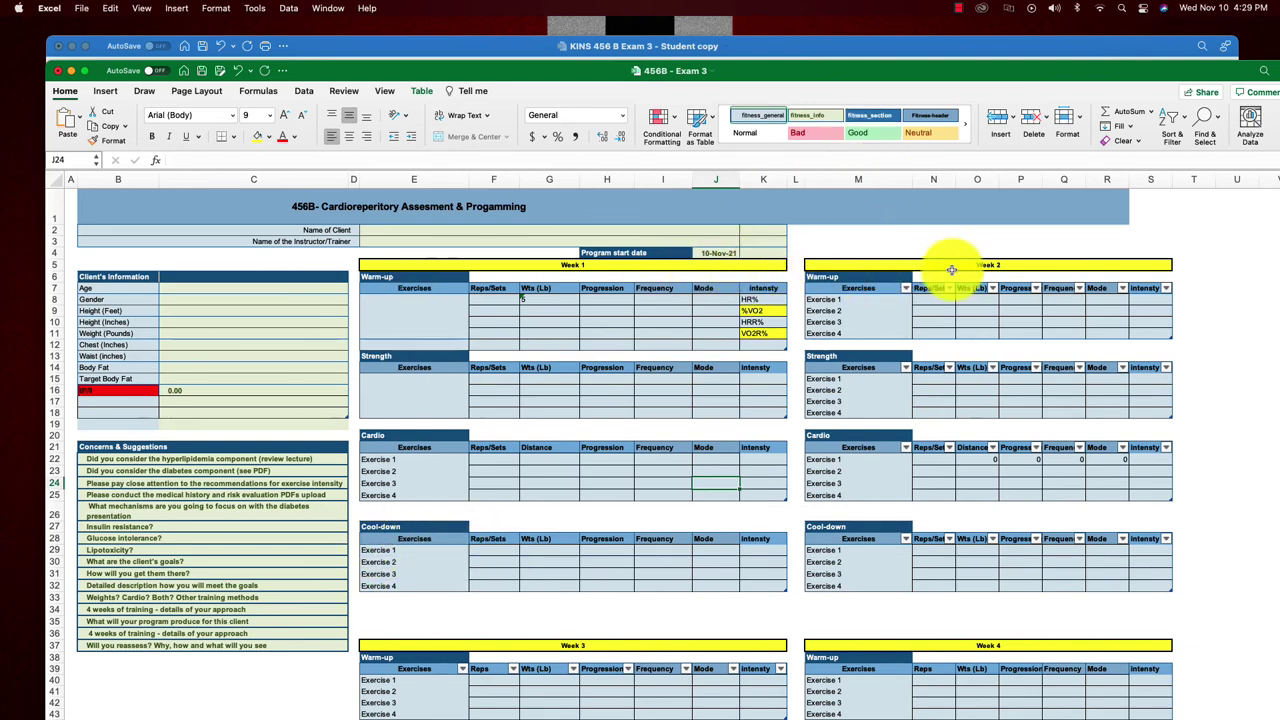
scroll(943, 271, "down", 2)
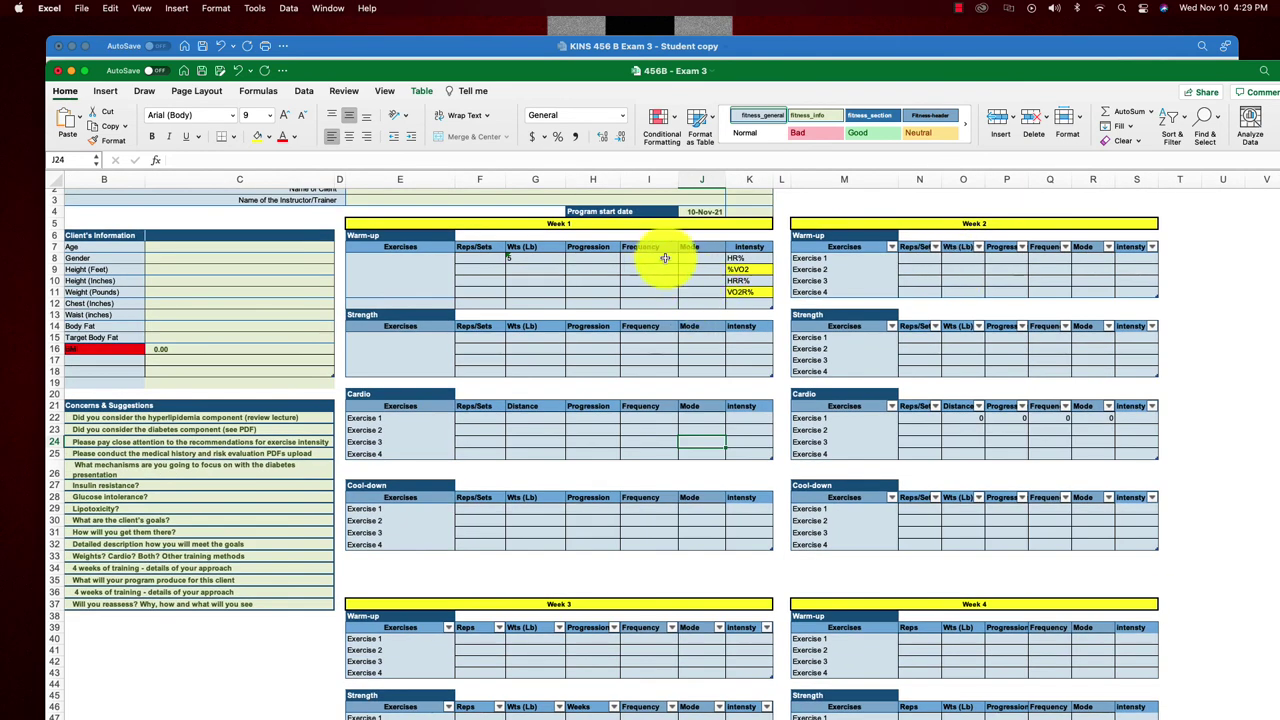
left_click(749, 235)
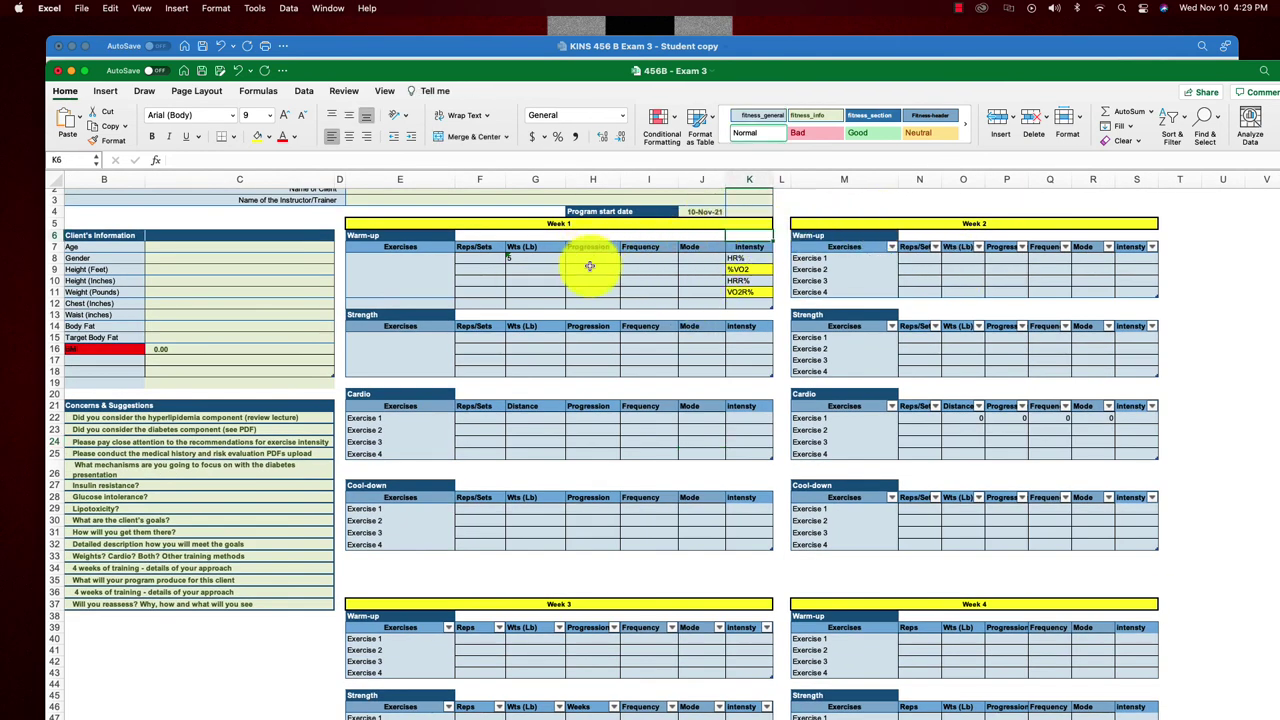
scroll(803, 277, "down", 3)
scroll(830, 285, "up", 4)
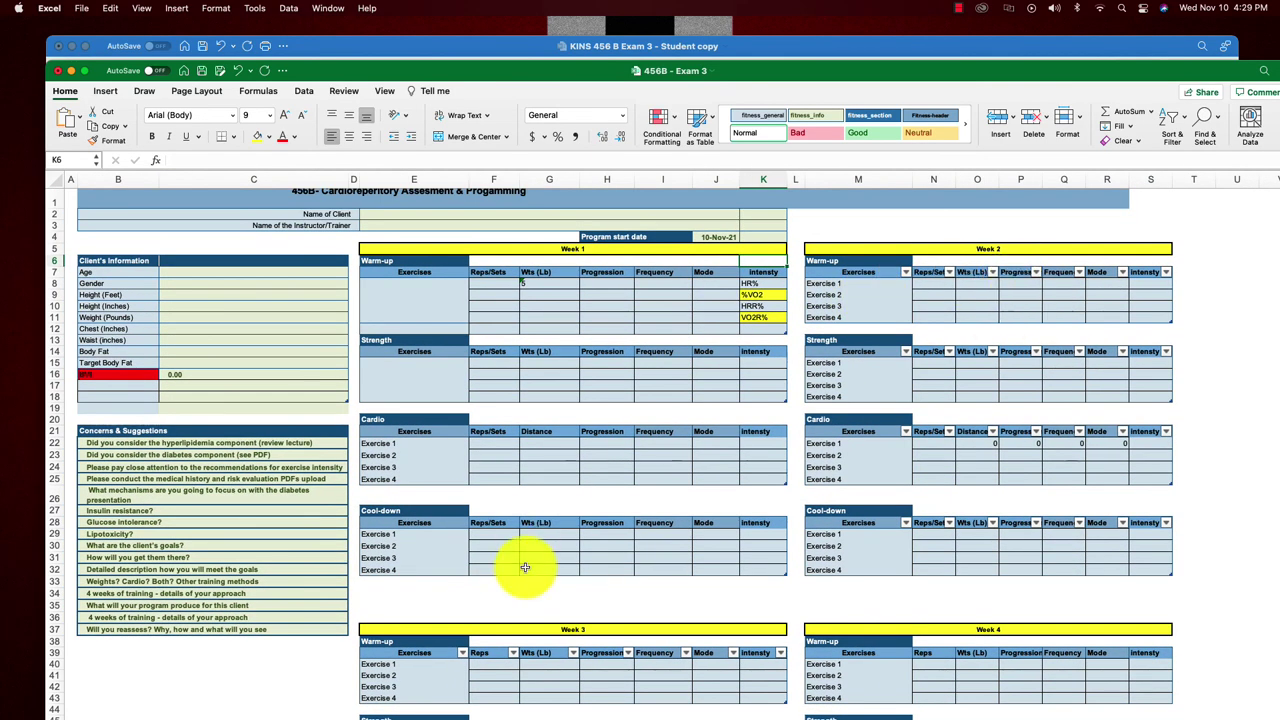
scroll(491, 623, "down", 3)
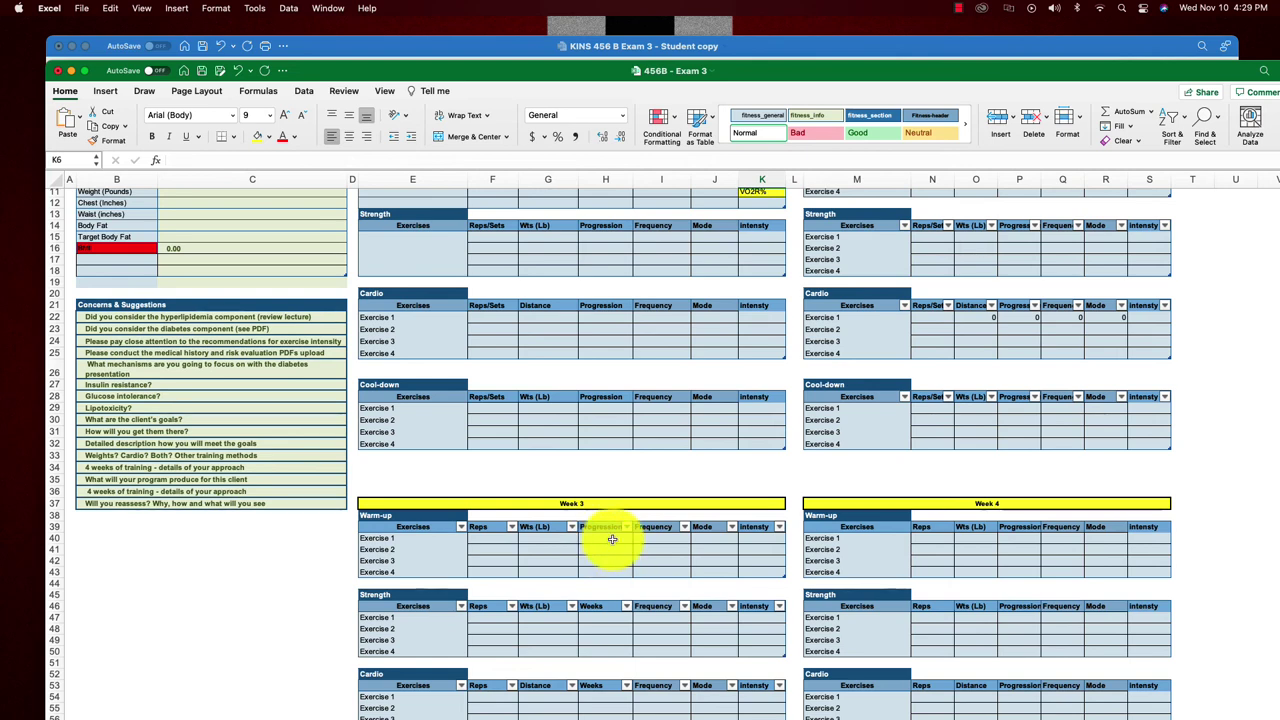
scroll(1053, 495, "down", 2)
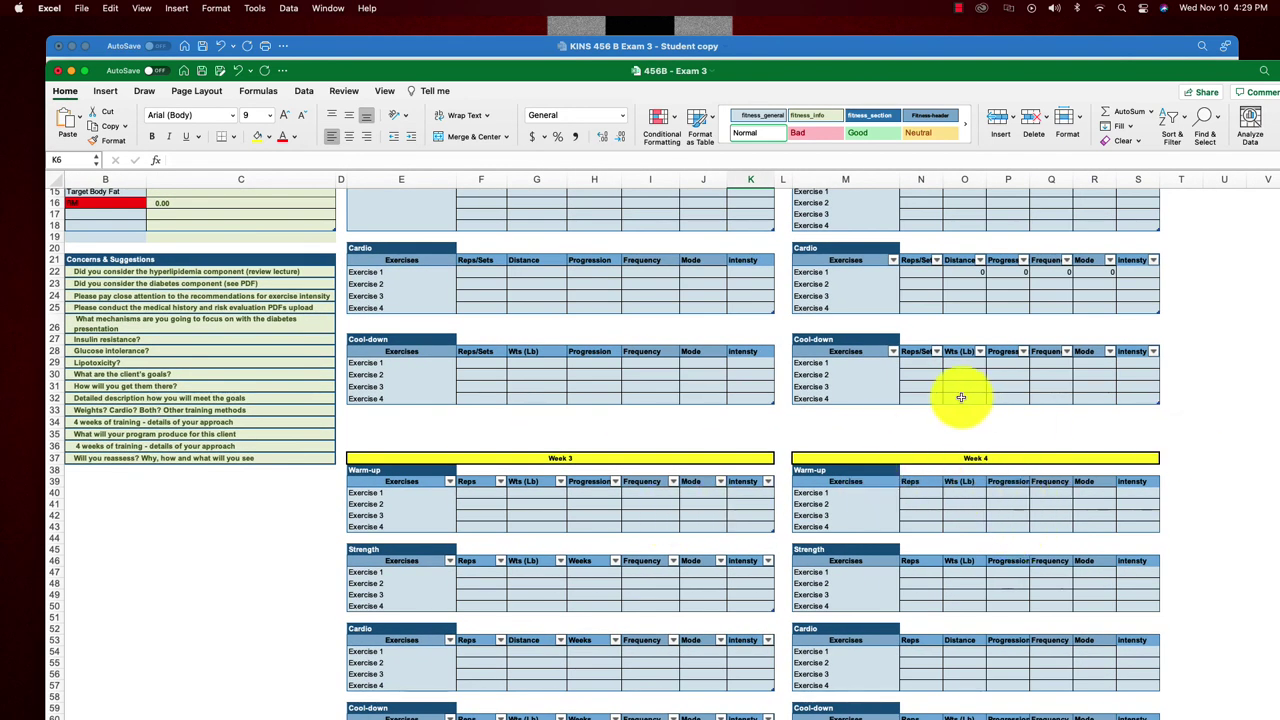
scroll(960, 397, "up", 6)
left_click_drag(993, 72, 1026, 37)
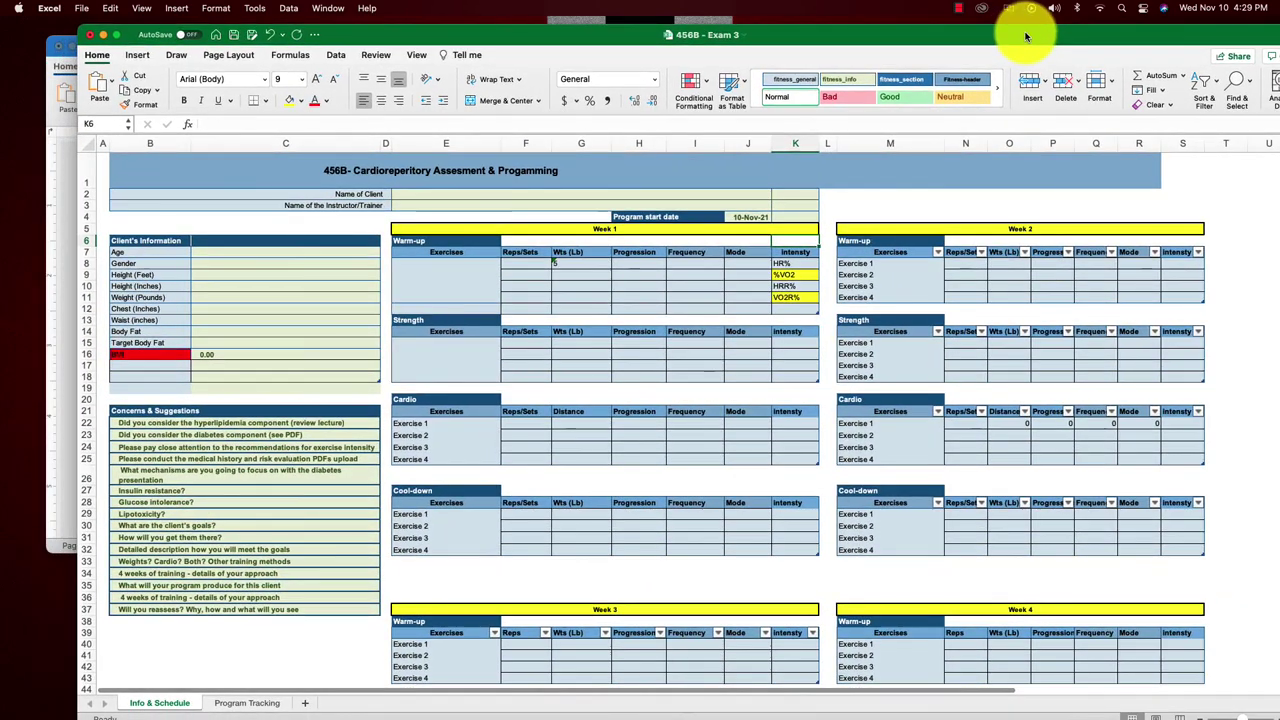
scroll(514, 288, "up", 2)
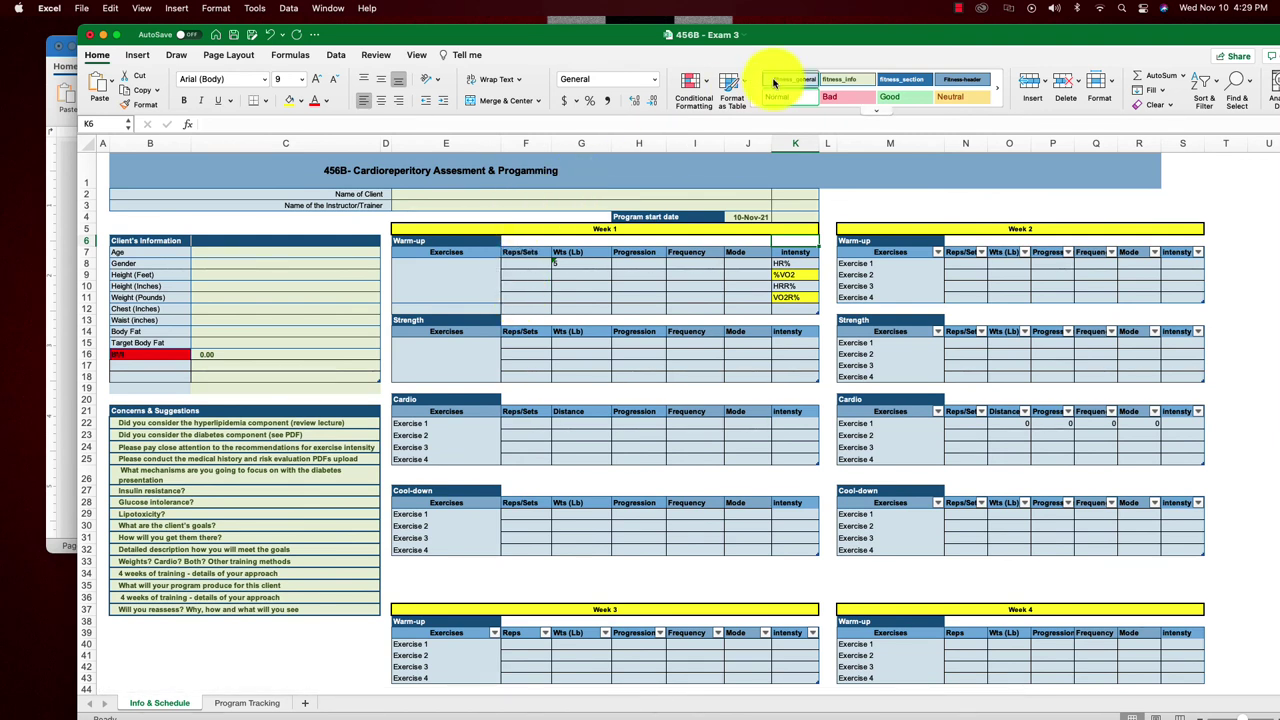
Switch to the Word exam document and read the Part 4 Fitness RX requirements.
left_click(960, 12)
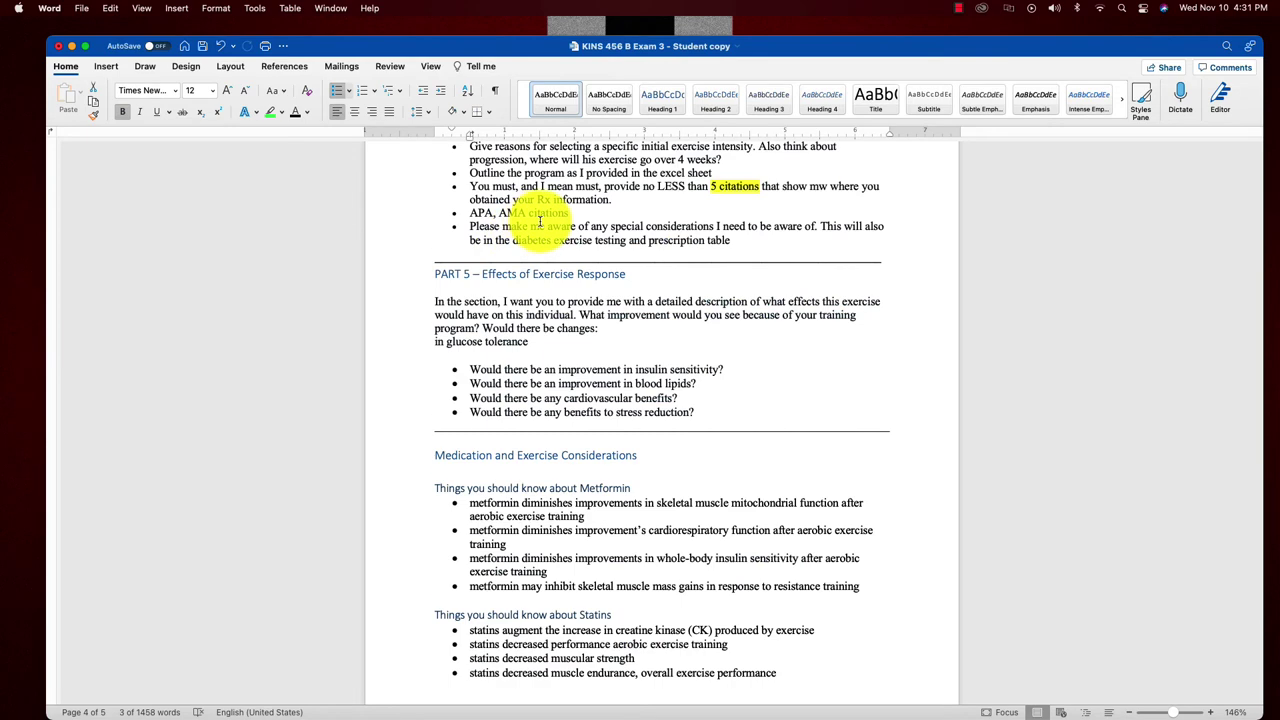
scroll(535, 218, "up", 5)
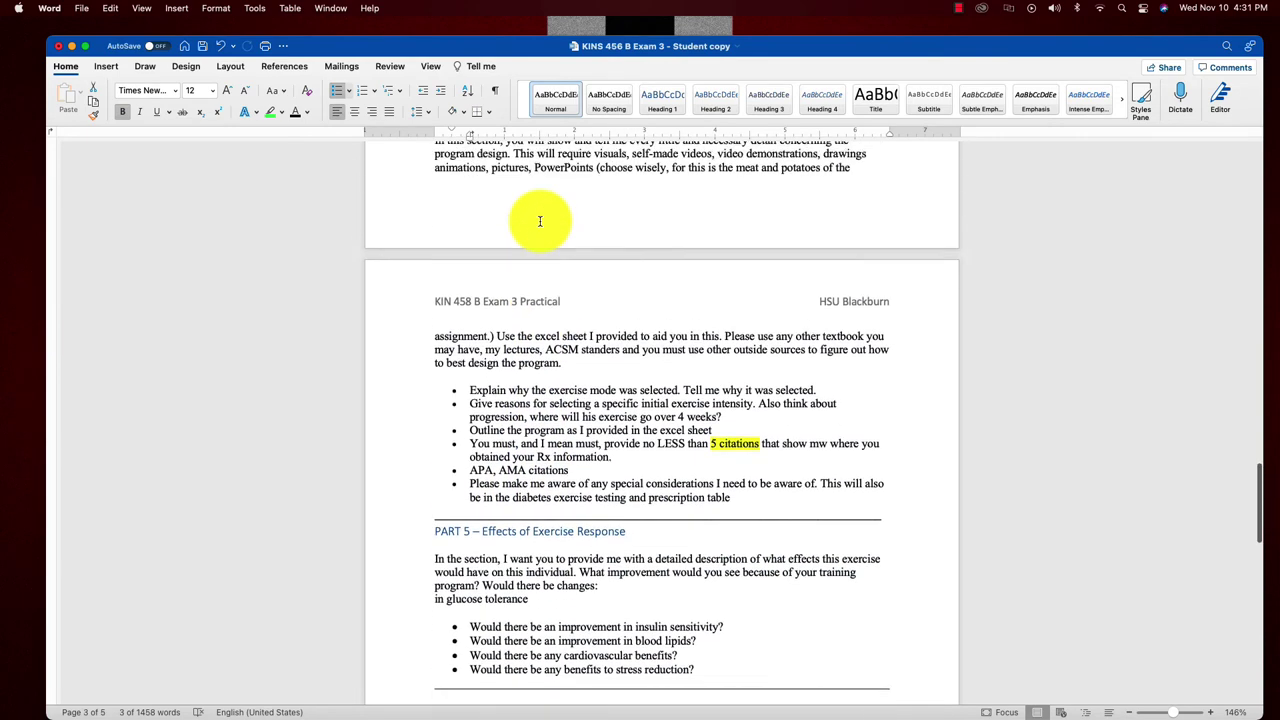
scroll(540, 221, "up", 3)
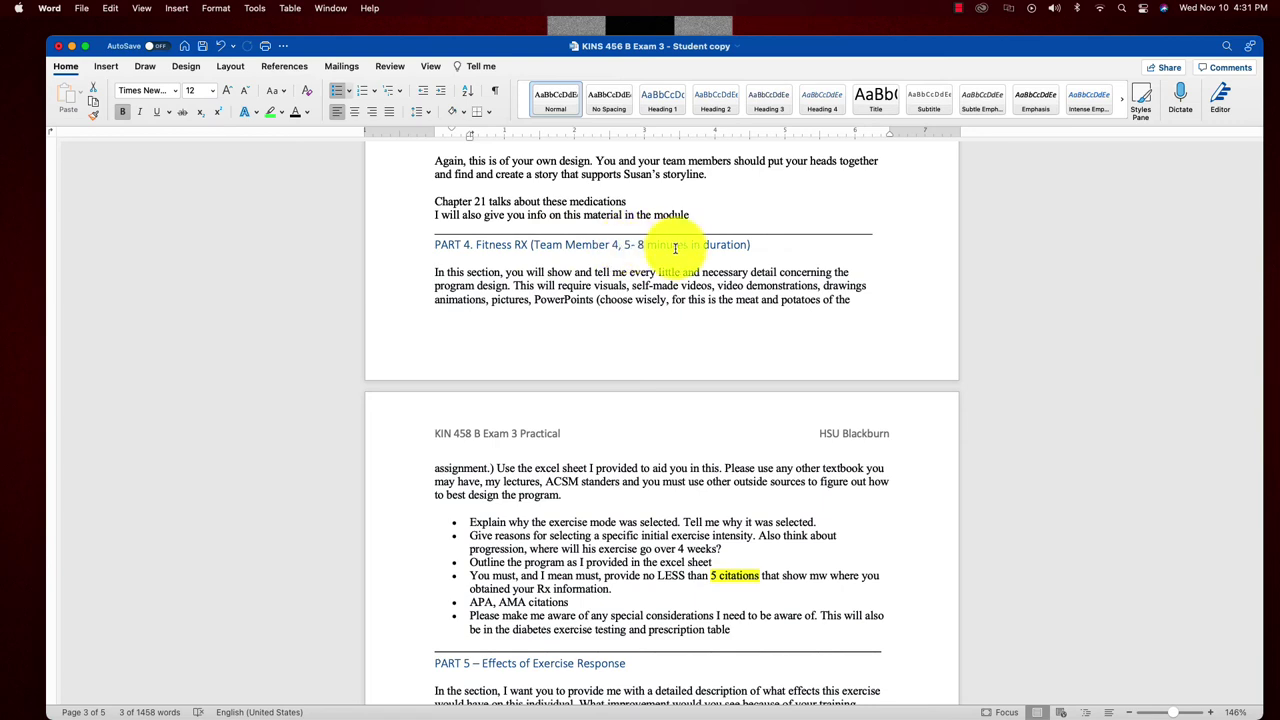
scroll(675, 248, "down", 3)
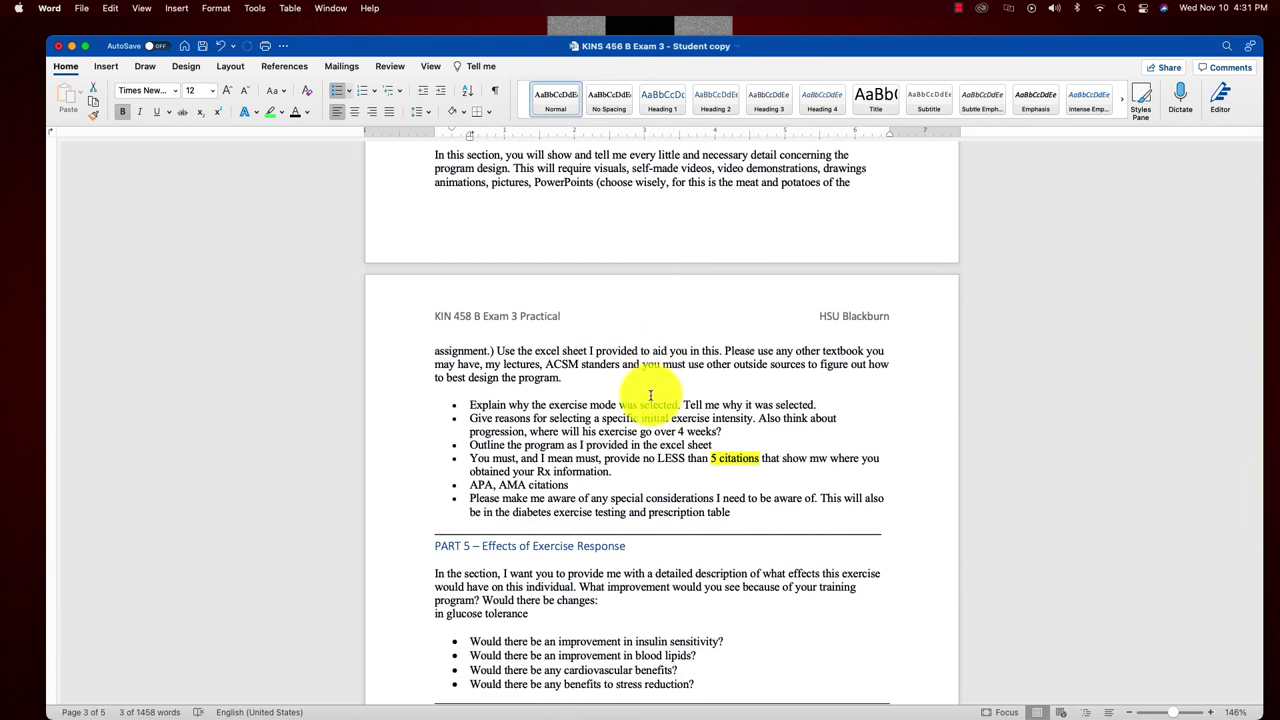
scroll(651, 400, "down", 1)
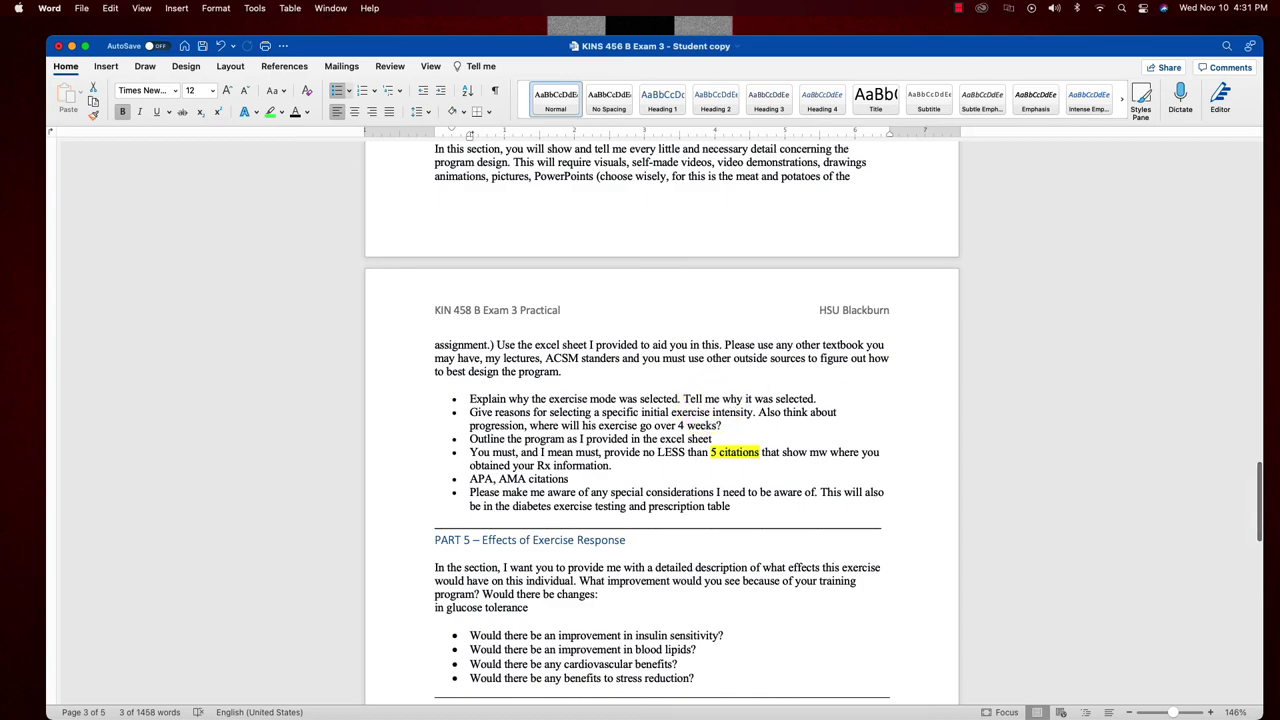
Bring up the diabetes PDF in Preview, move it aside, and read Part 5 – Effects of Exercise Response in the exam document.
key("super+Tab")
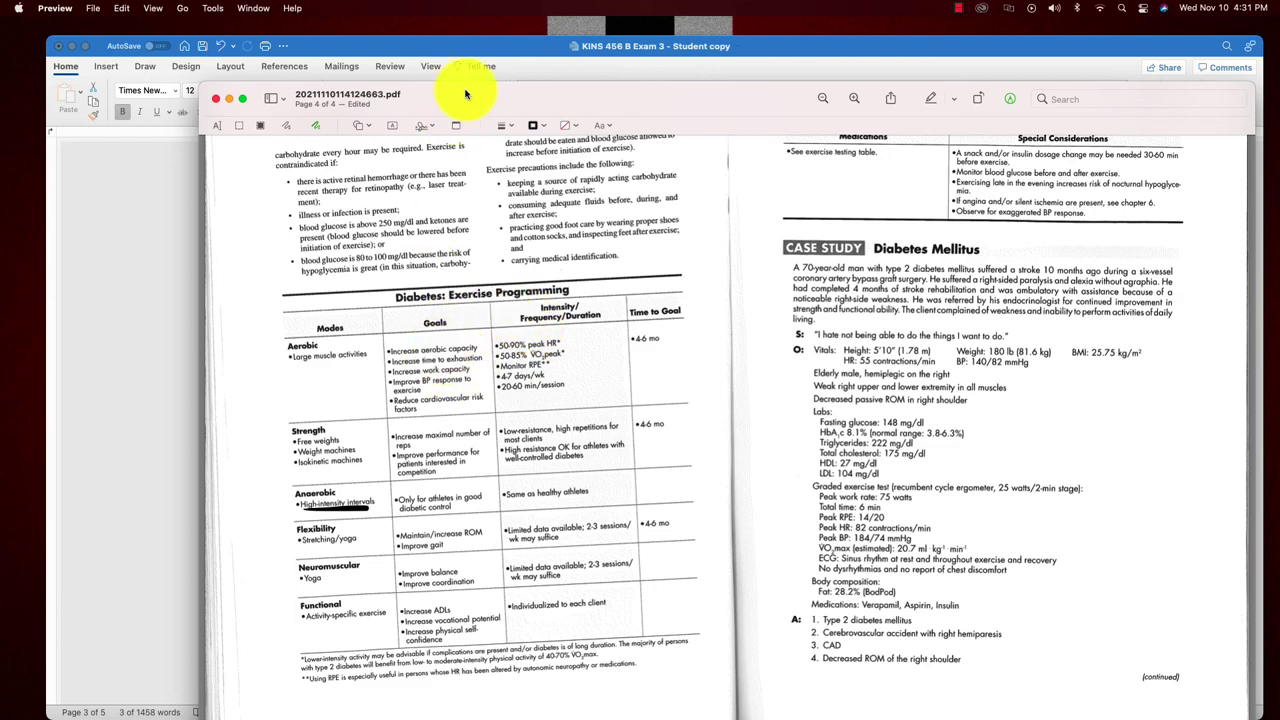
left_click_drag(474, 94, 1040, 110)
scroll(586, 271, "up", 3)
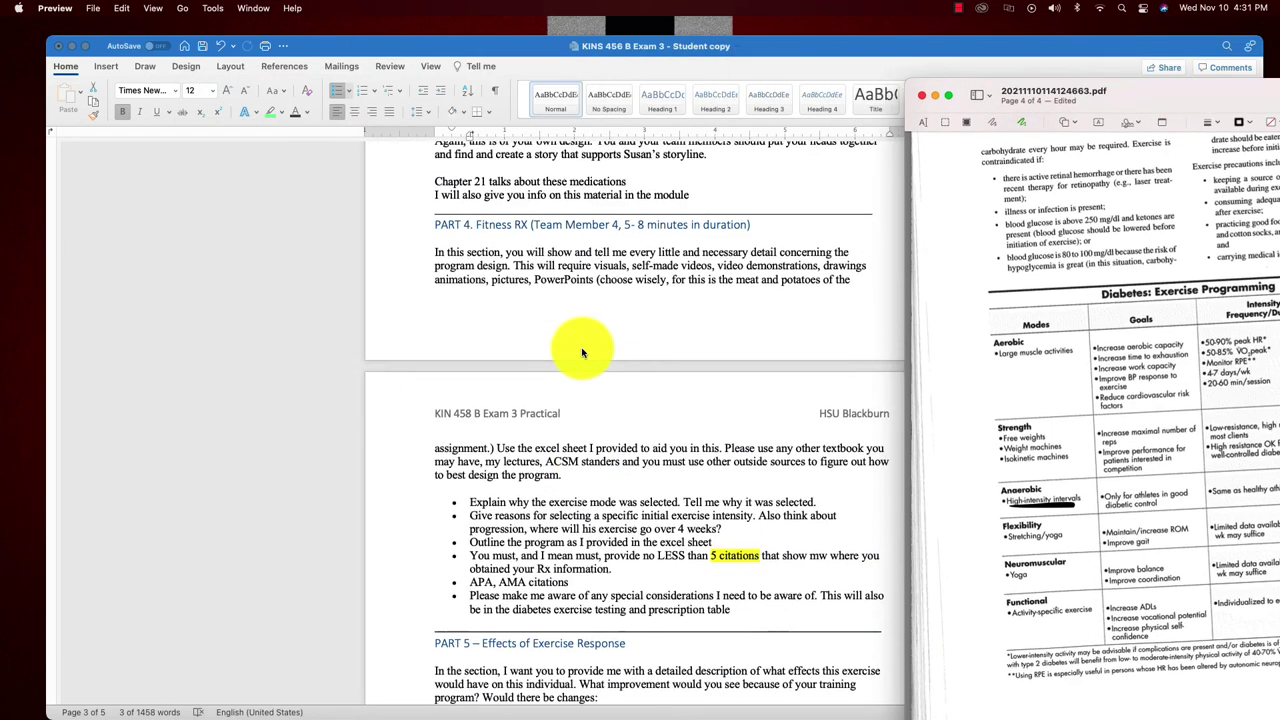
scroll(583, 353, "down", 6)
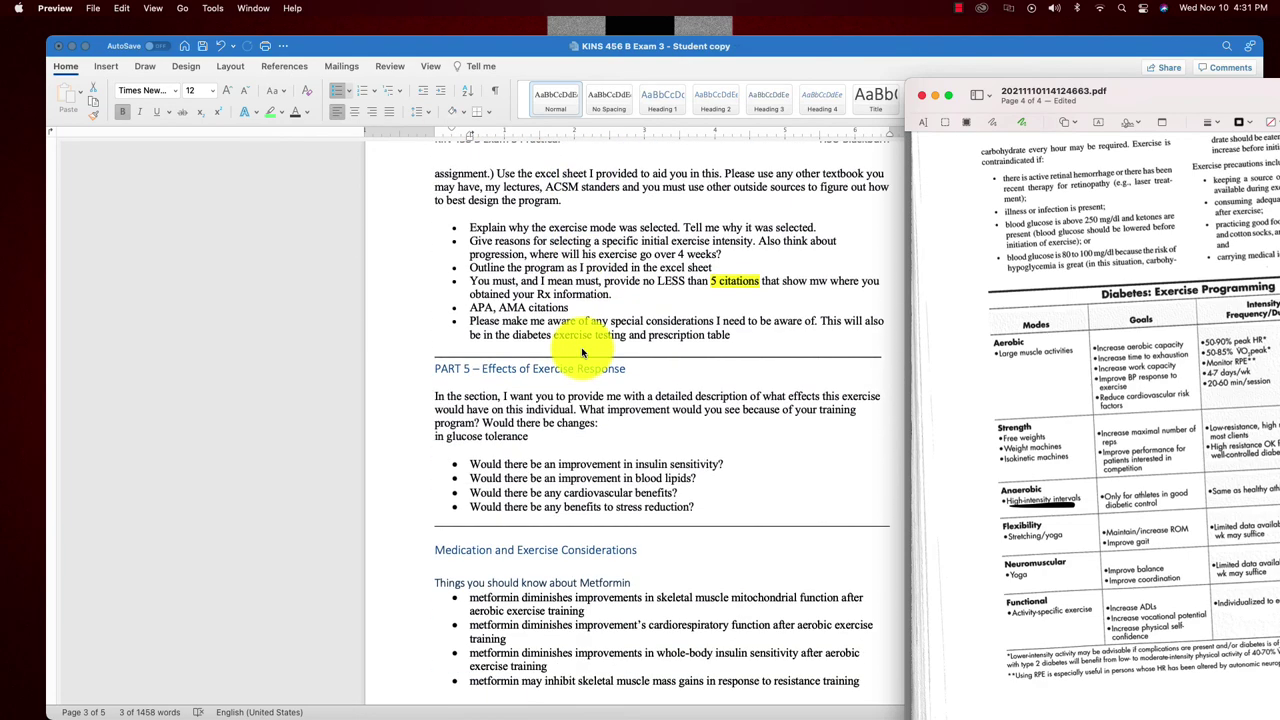
Reposition the Word and PDF windows with the diabetes PDF in front, and underline its page 2 heading "Effects of Exercise Training" freehand.
double_click(817, 42)
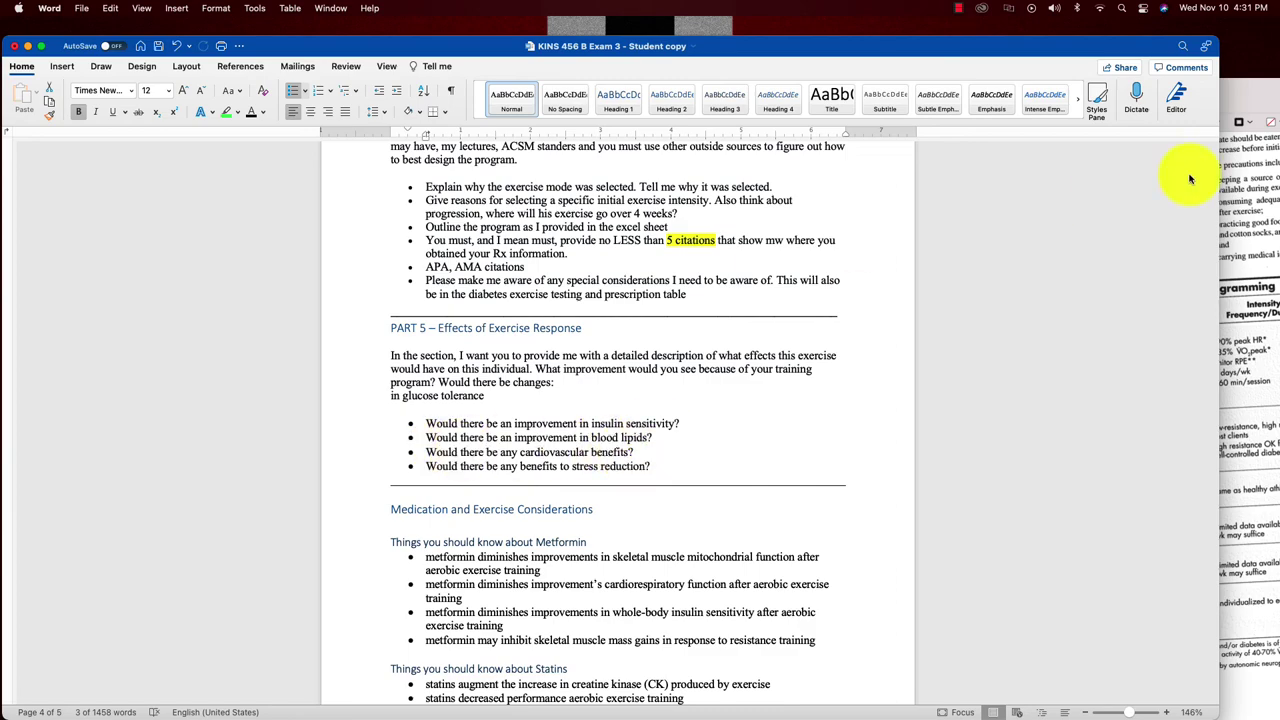
left_click(1252, 106)
left_click_drag(1254, 106, 659, 76)
left_click_drag(864, 80, 710, 103)
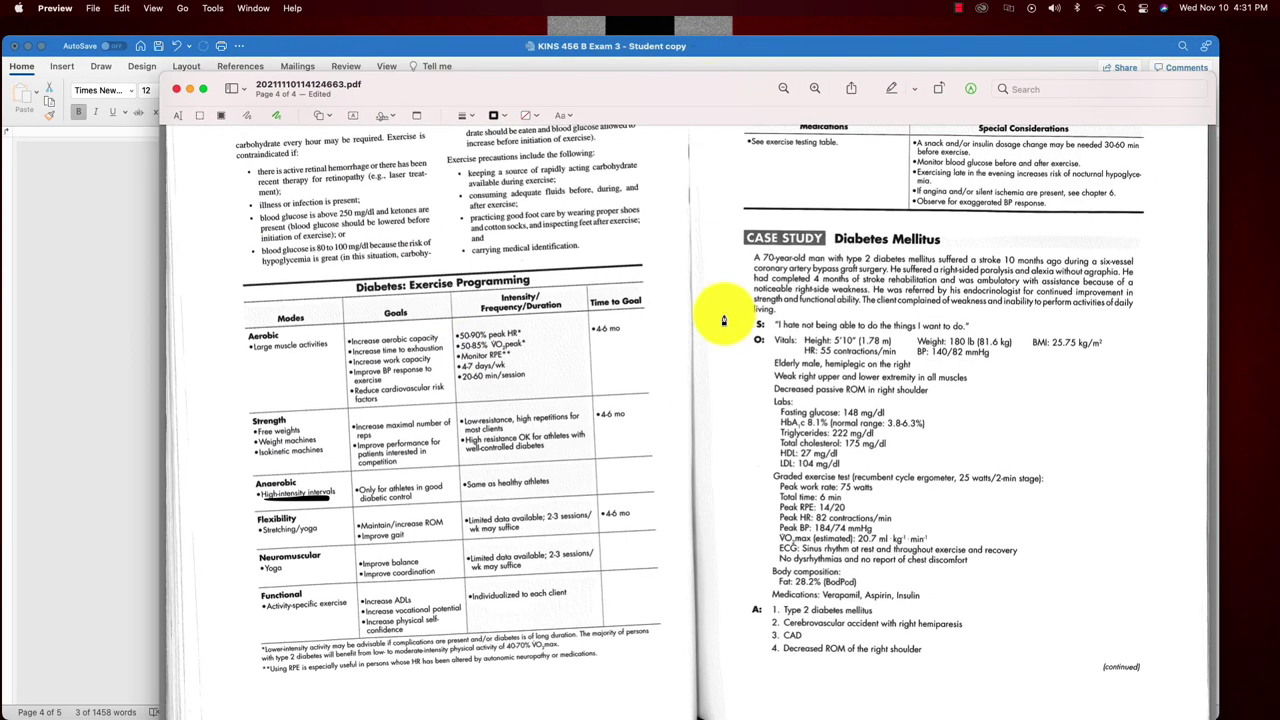
scroll(732, 314, "up", 5)
scroll(724, 320, "up", 1)
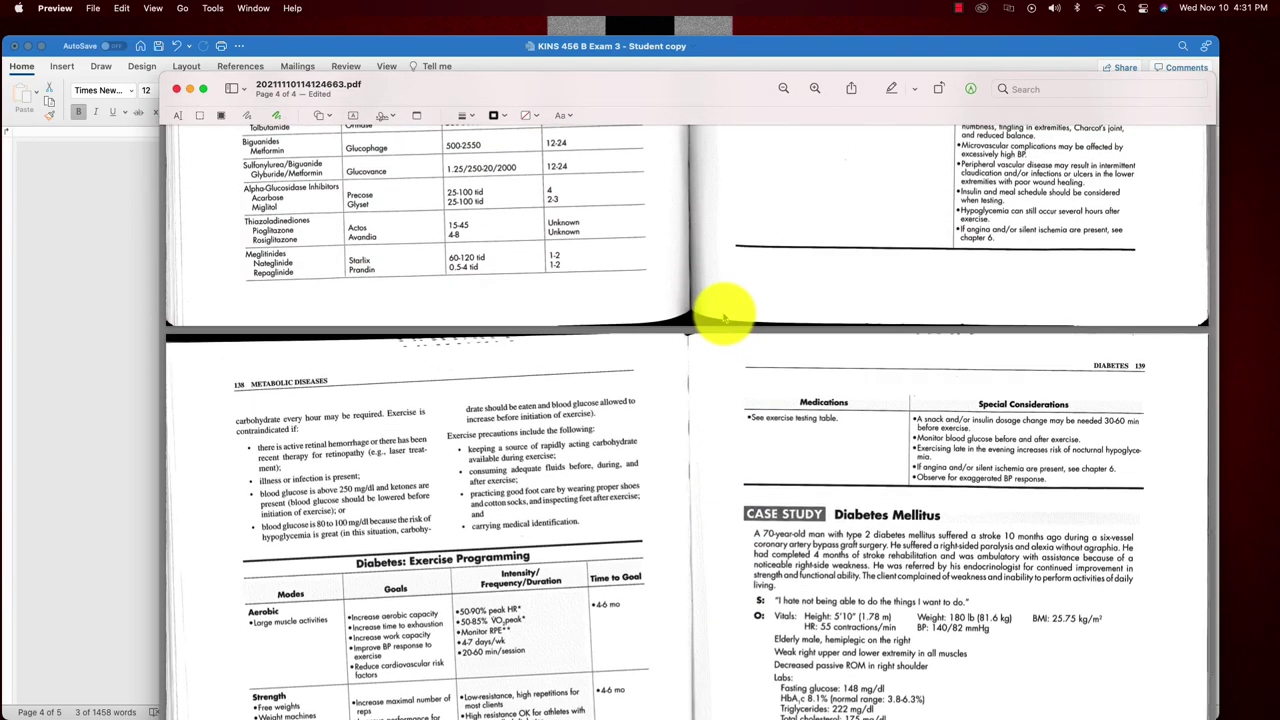
scroll(724, 318, "up", 15)
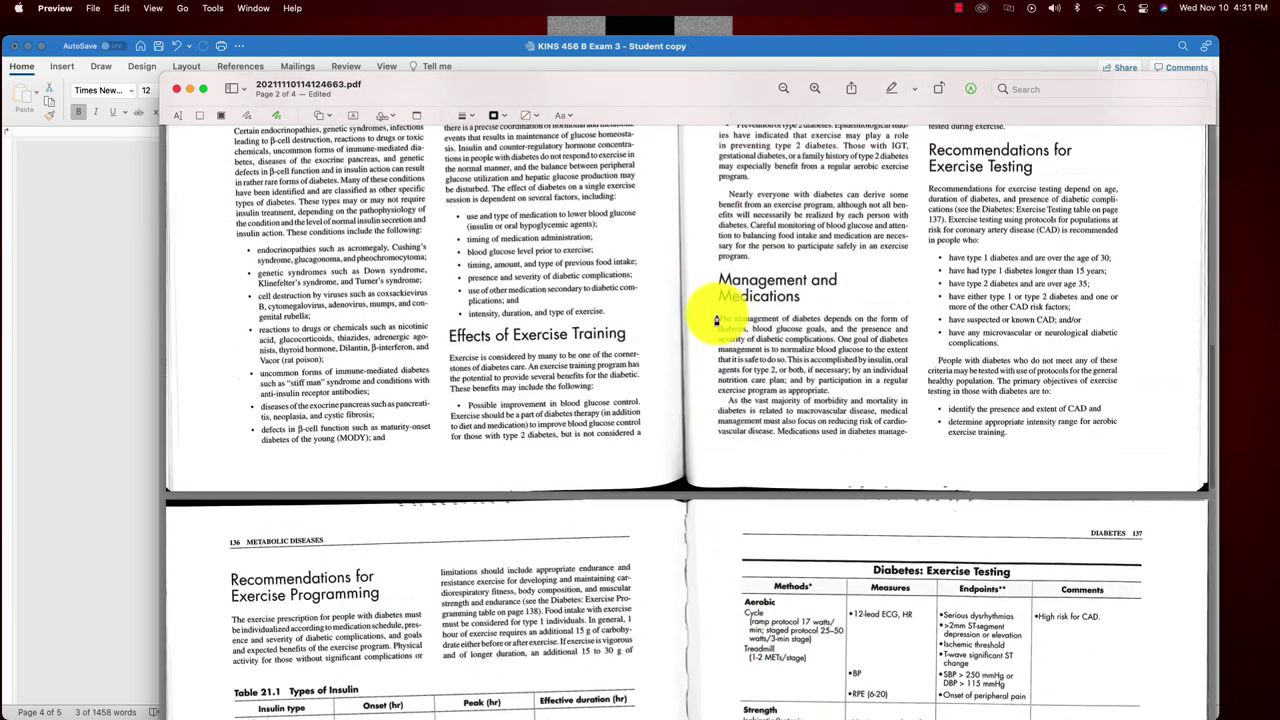
left_click_drag(462, 356, 607, 350)
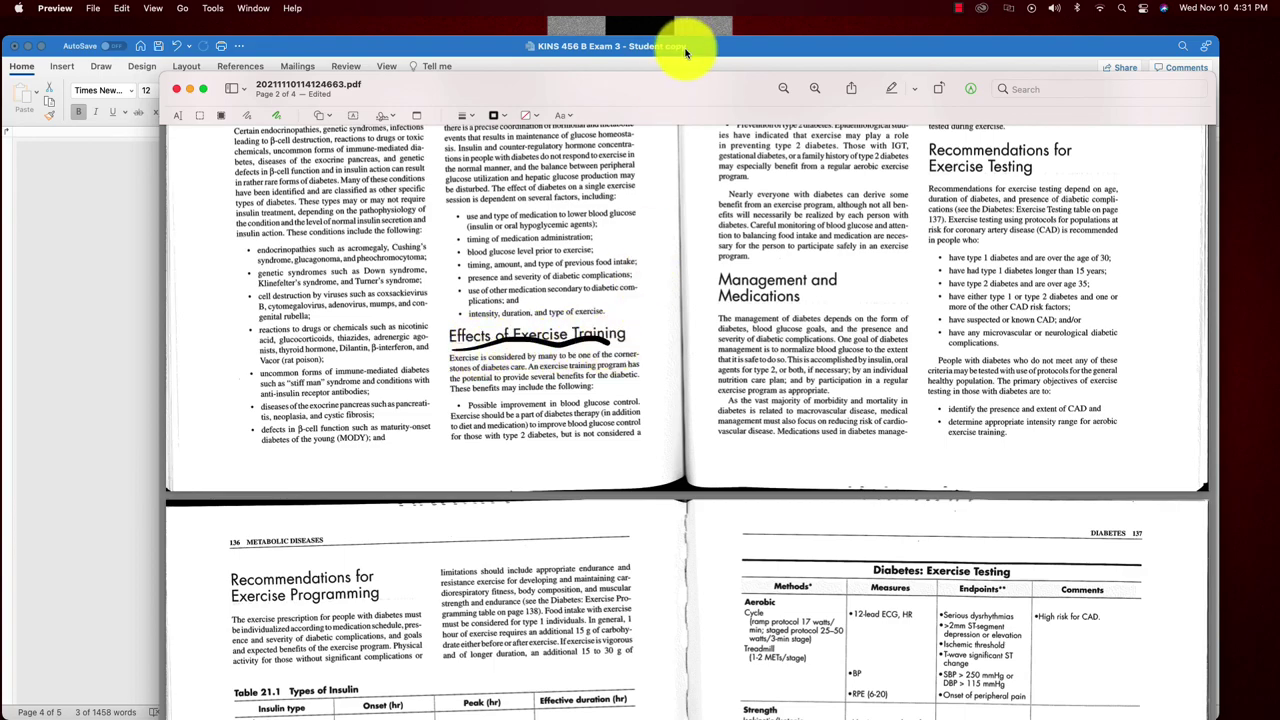
Minimize the diabetes PDF, reposition the Word exam document in front, and return to its Part 5 – Effects of Exercise Response section.
double_click(667, 97)
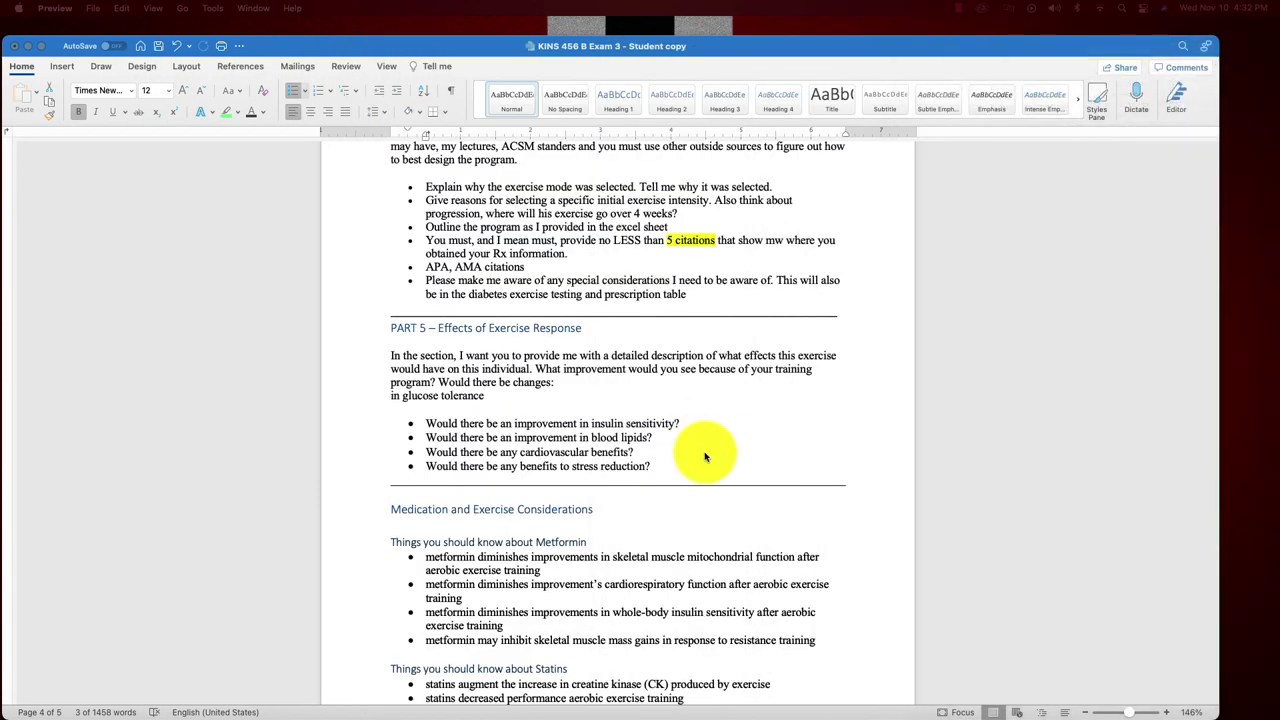
scroll(705, 457, "up", 5)
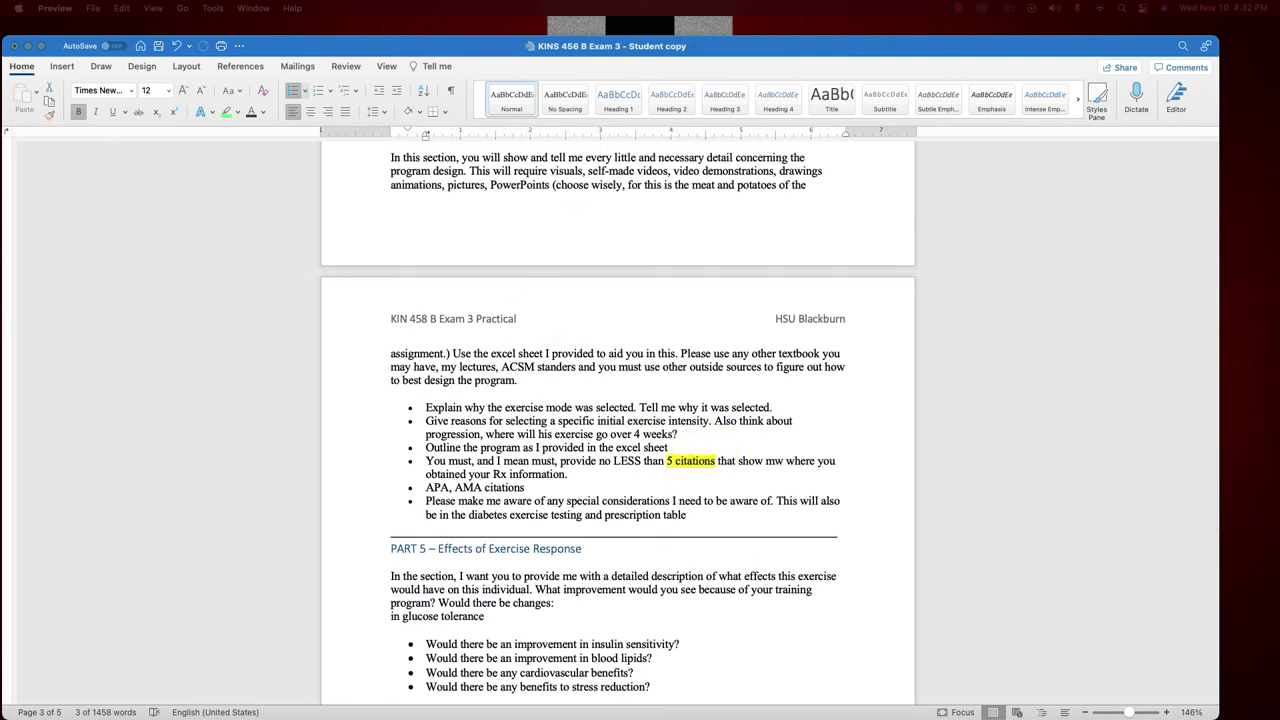
left_click_drag(1035, 45, 957, 79)
double_click(957, 79)
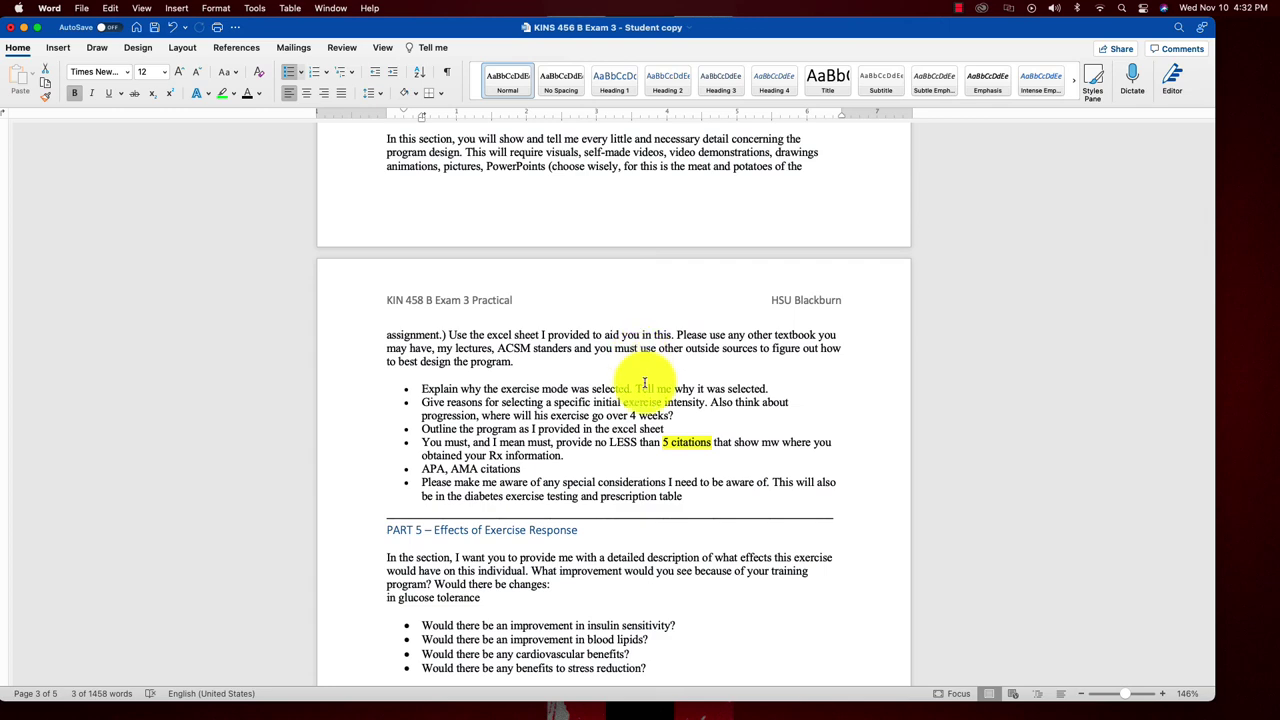
scroll(644, 383, "down", 2)
scroll(644, 383, "down", 4)
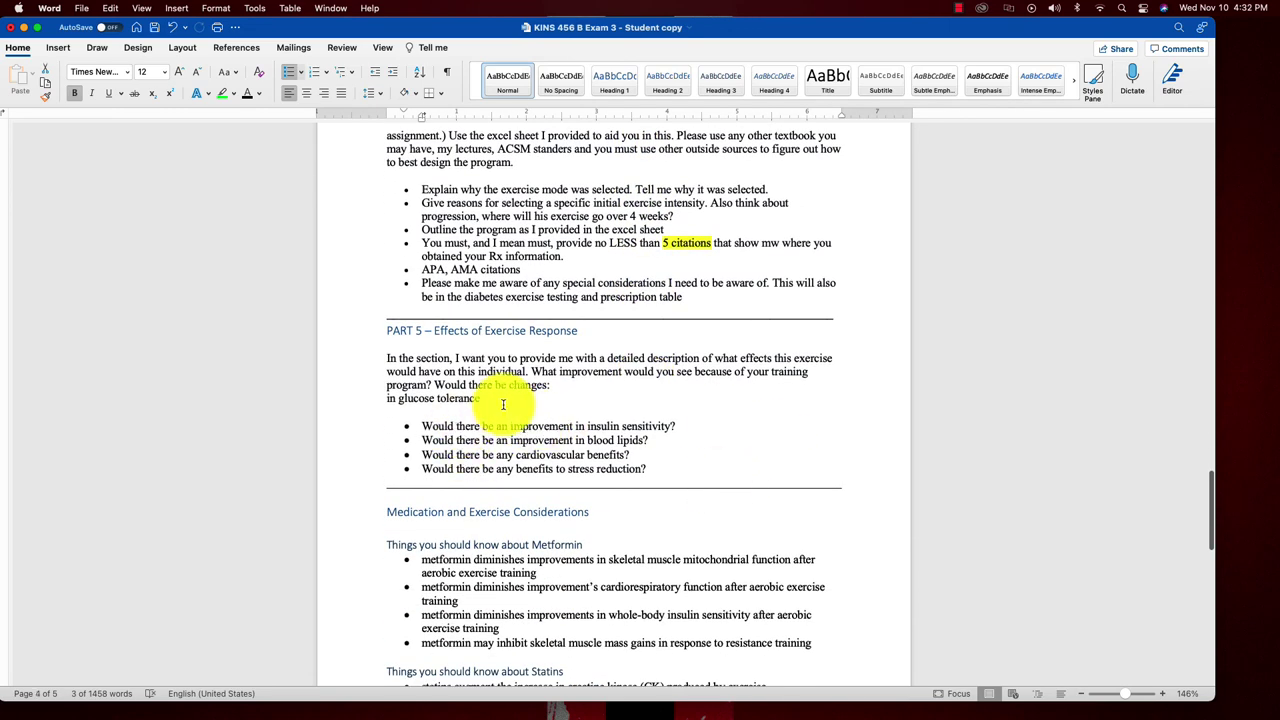
Copy "(Team Member 4, 5- 8 minutes in duration)" from the Part 4 heading to the end of the Part 5 – Effects of Exercise Response heading.
scroll(605, 340, "up", 10)
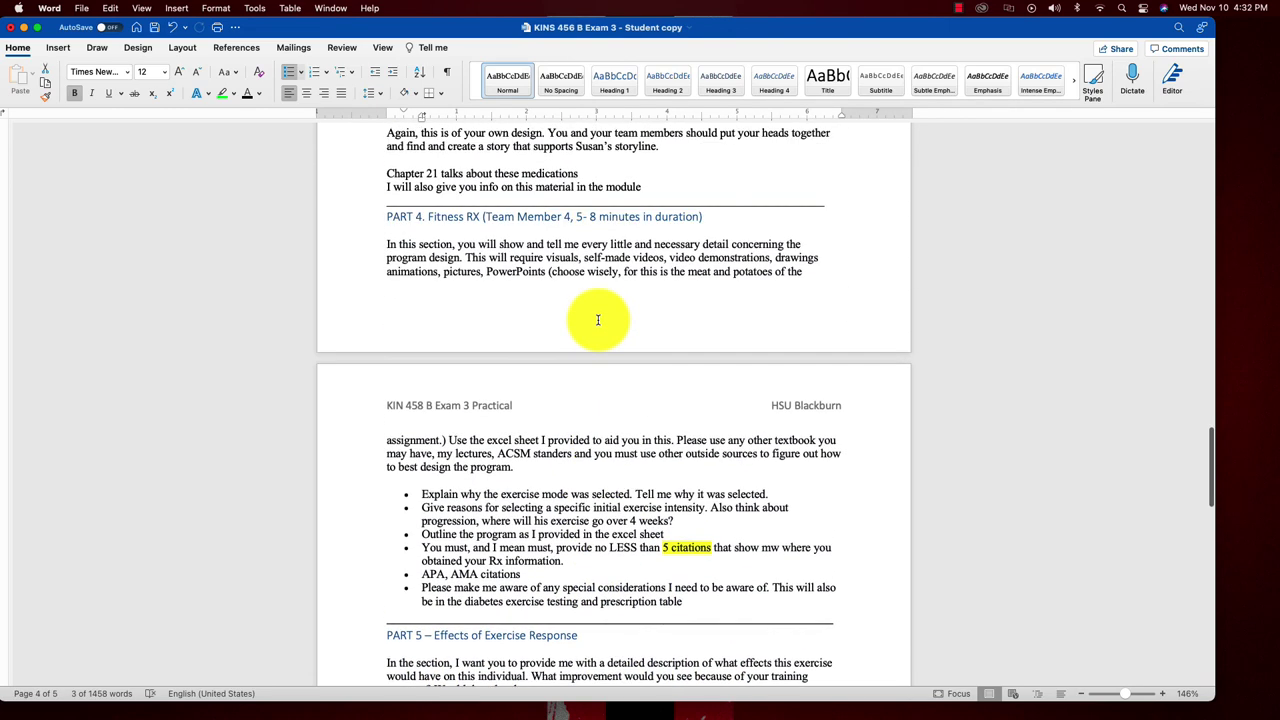
left_click(576, 217)
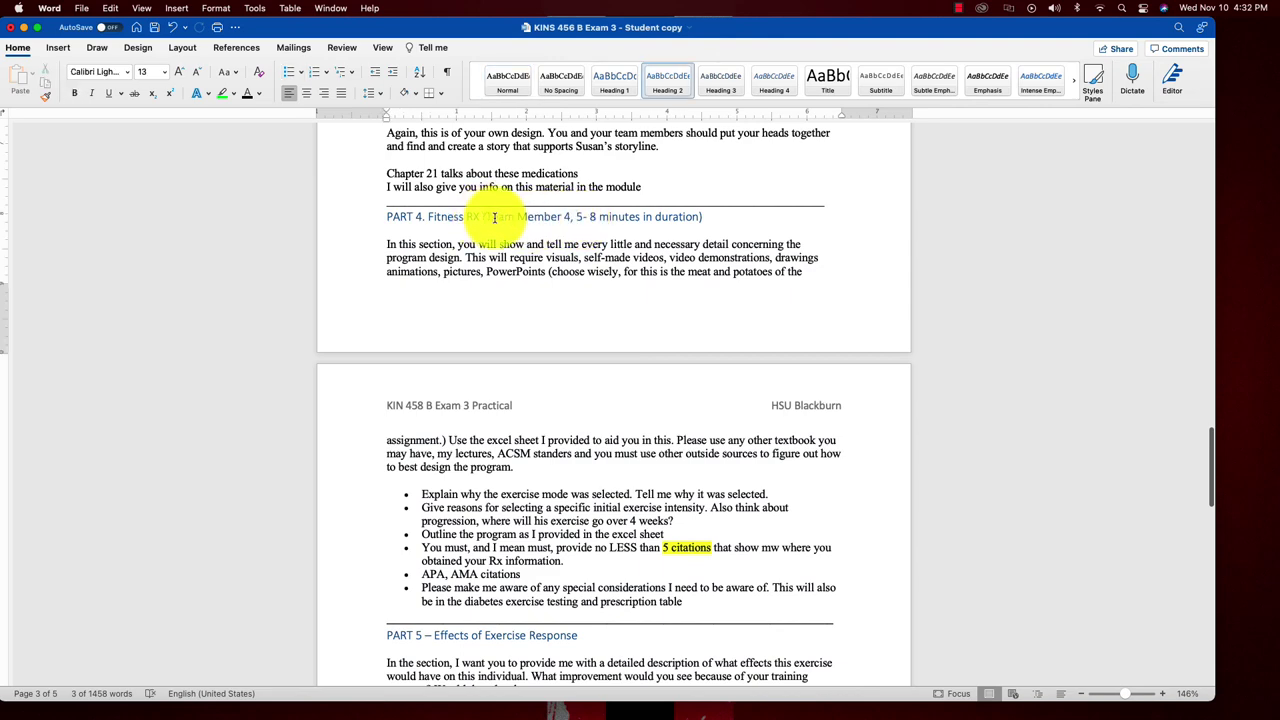
left_click_drag(486, 217, 771, 220)
key("super+c")
scroll(600, 330, "down", 9)
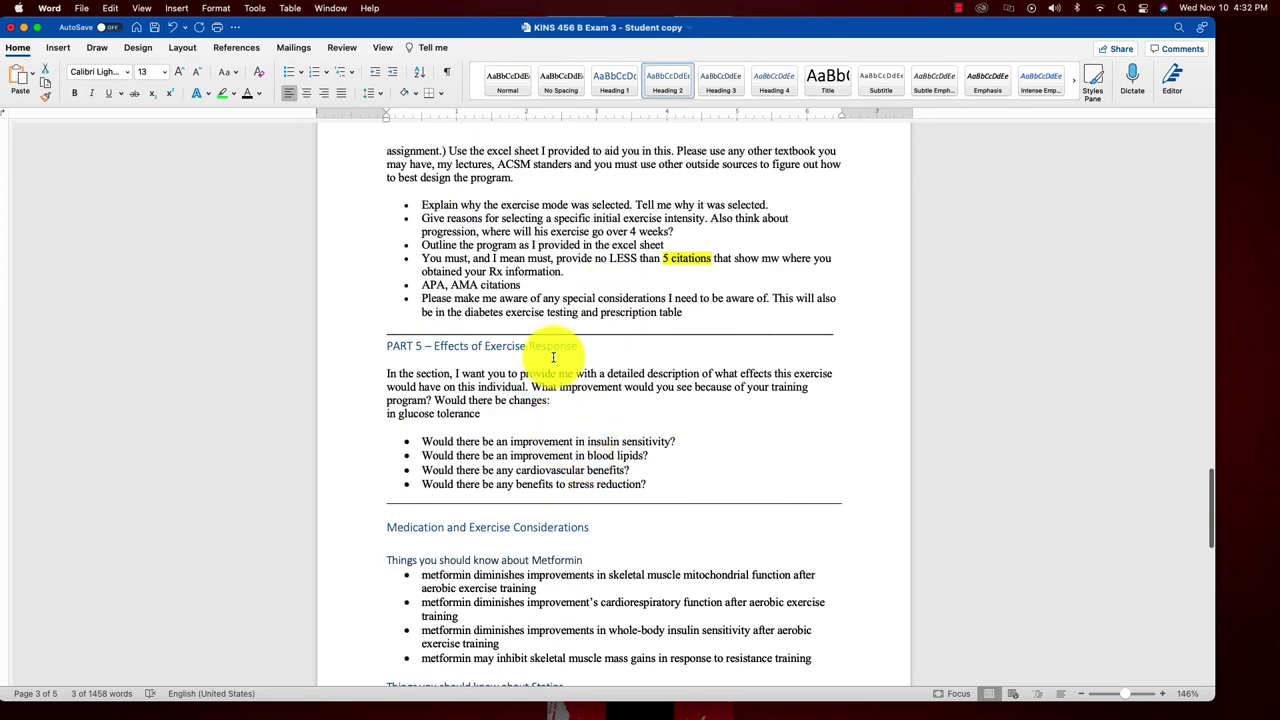
left_click(585, 346)
key("super+v")
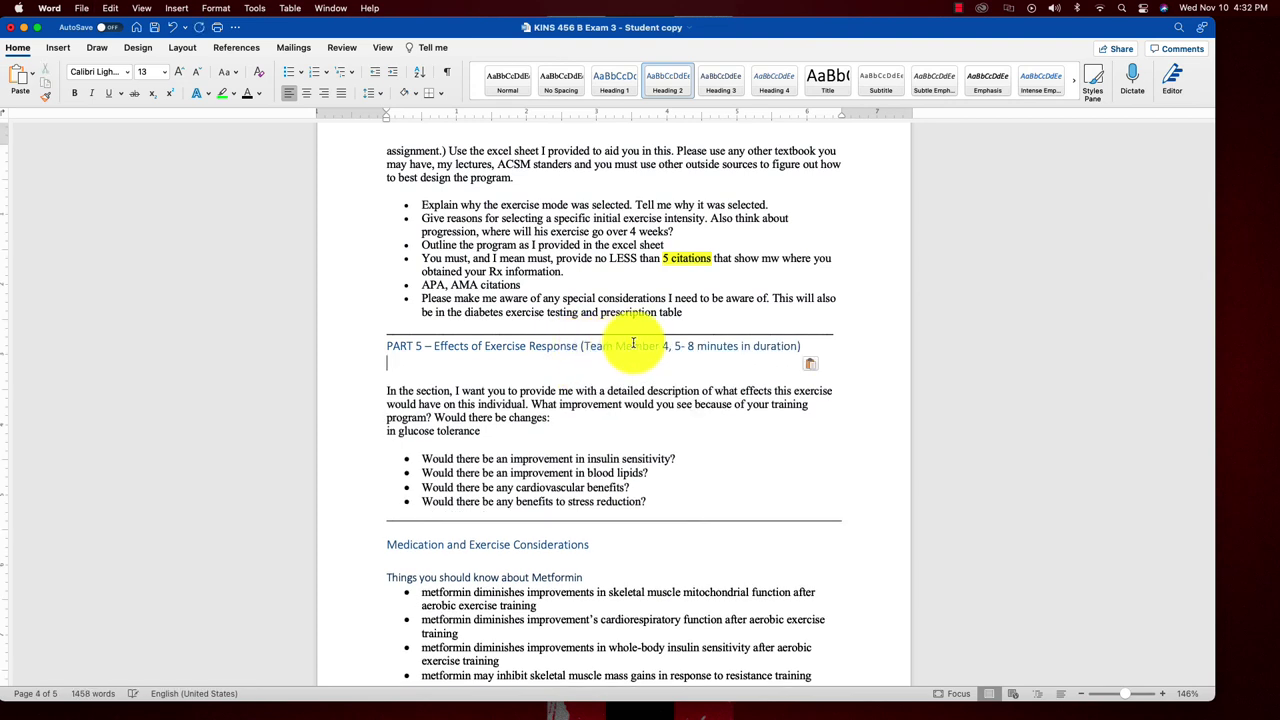